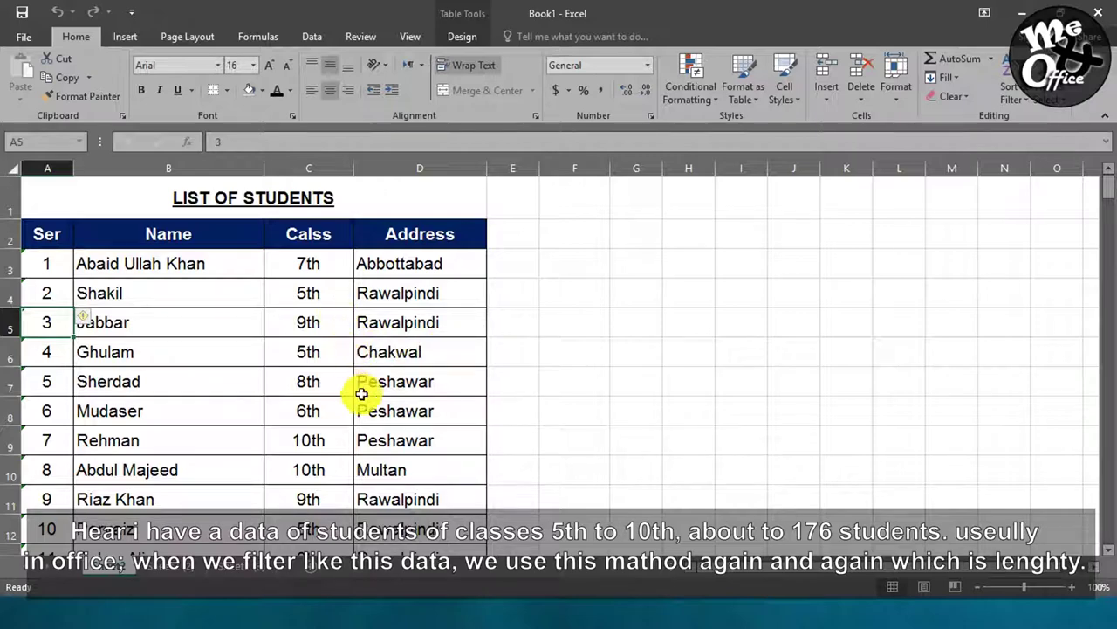
# Step: Select the Calss header cell so filter arrows appear on the Ser, Name, Calss and Address headings
pyautogui.click(445, 326)
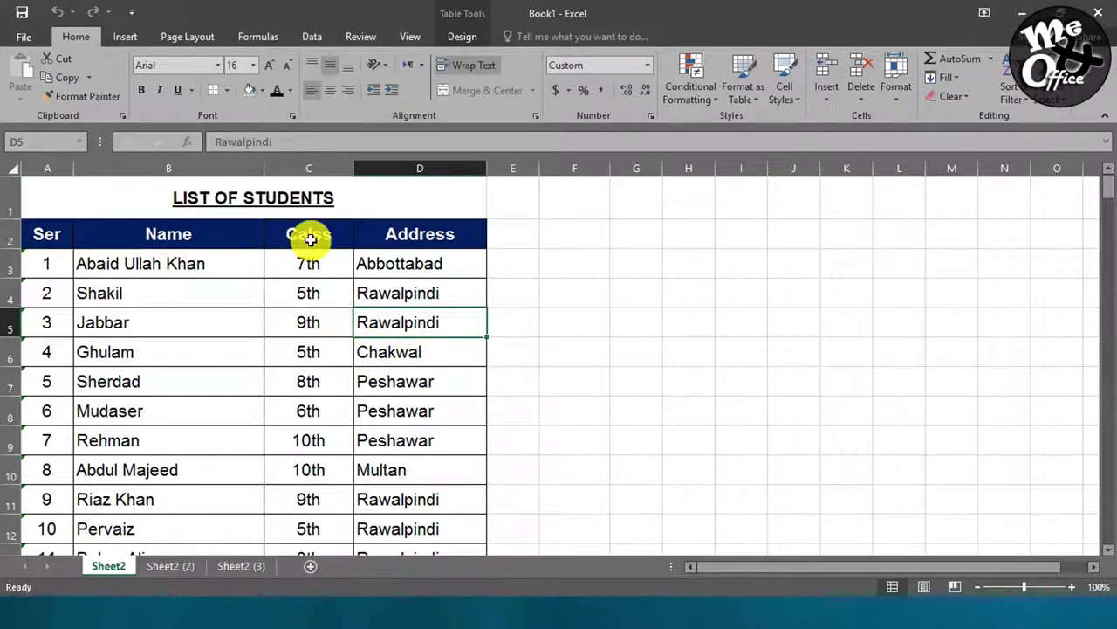
pyautogui.click(310, 239)
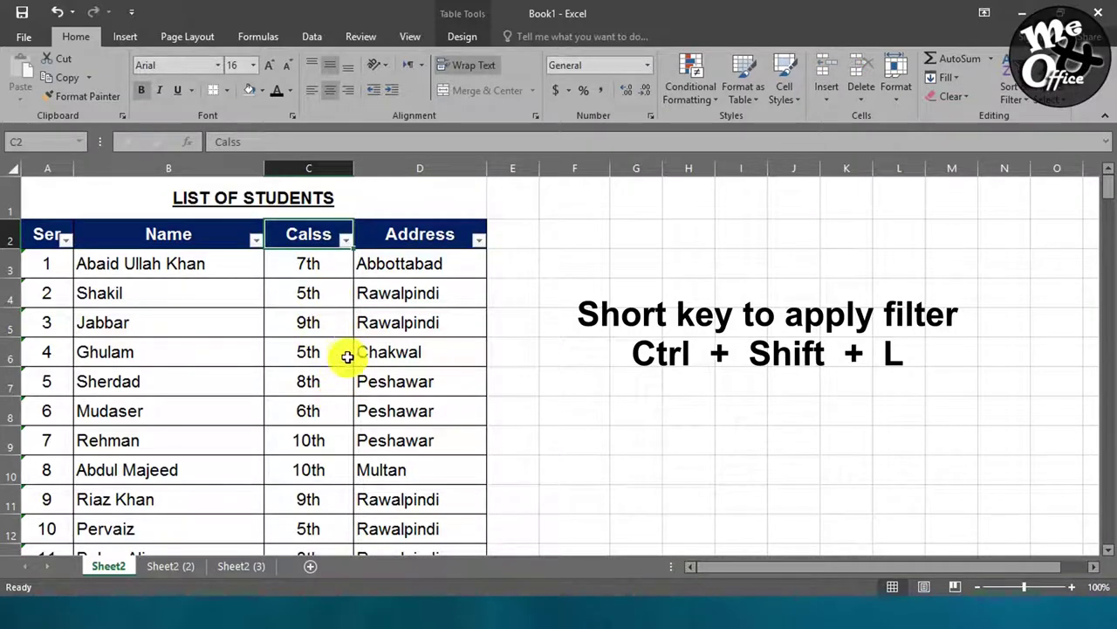
# Step: Filter the Calss column to show only class 10th
pyautogui.click(347, 243)
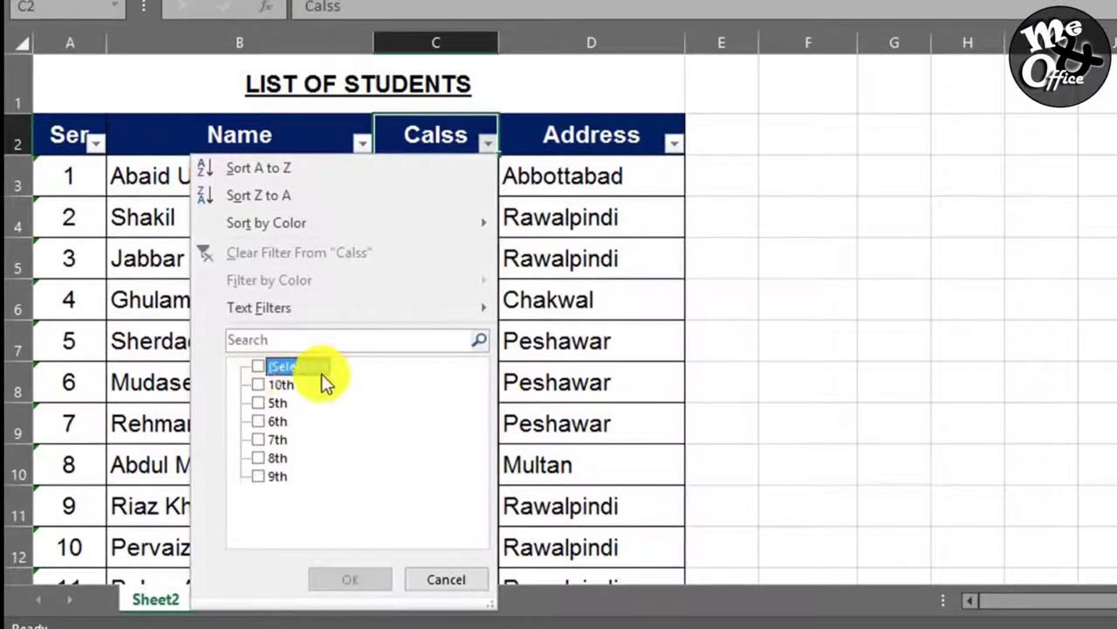
pyautogui.click(260, 386)
pyautogui.click(348, 577)
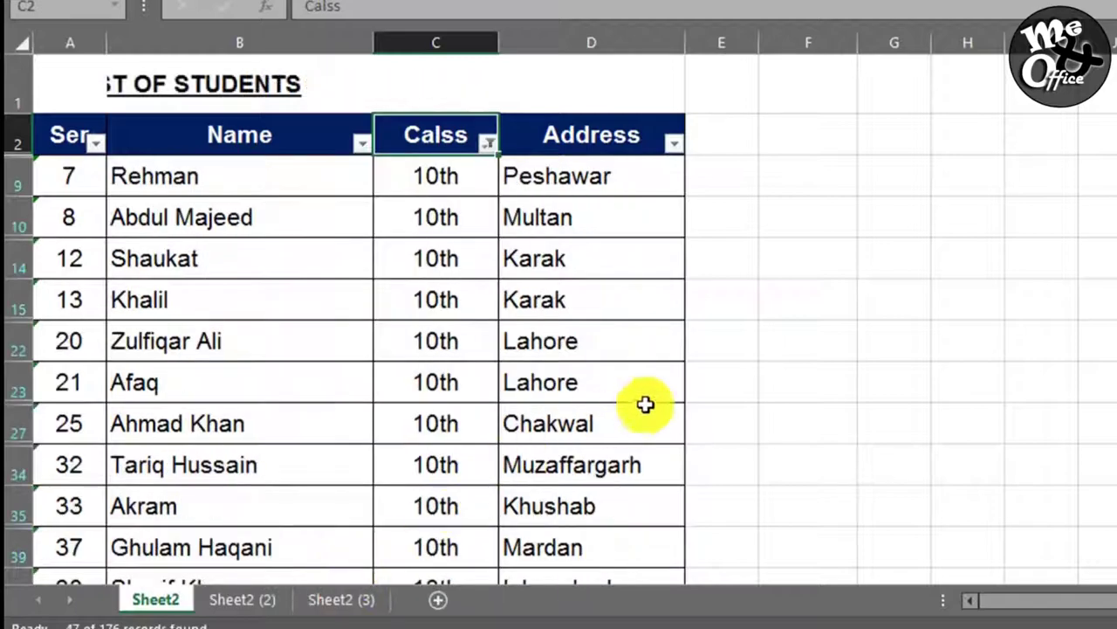
# Step: Select the 10th entries down the Calss column and scroll through the filtered rows
pyautogui.click(458, 185)
pyautogui.moveTo(458, 186); pyautogui.dragTo(447, 485)
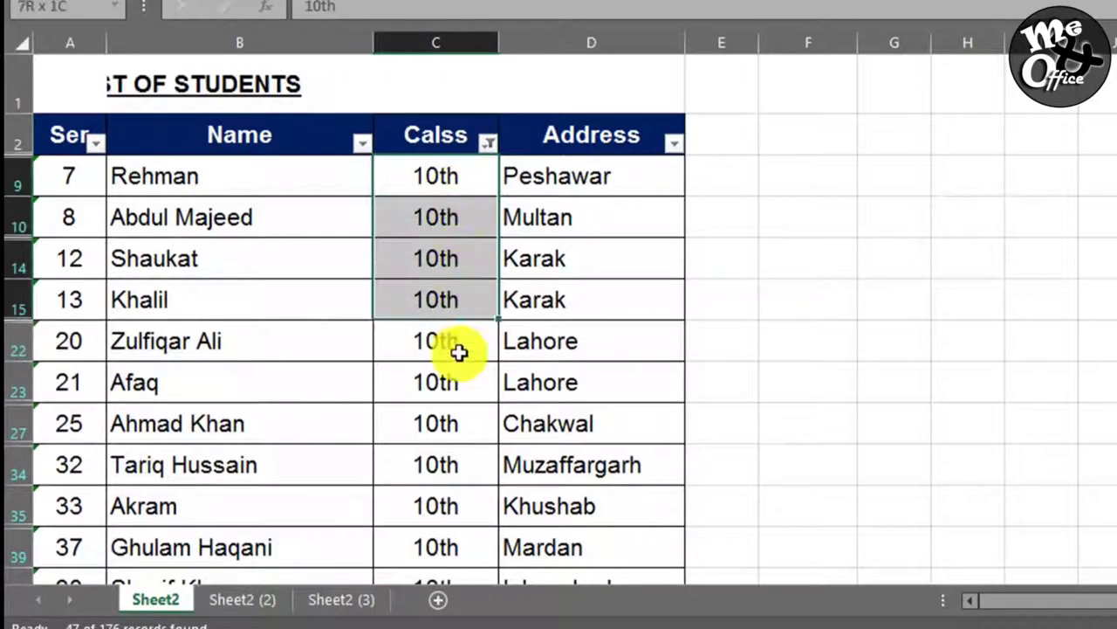
pyautogui.scroll(-3, 447, 485)
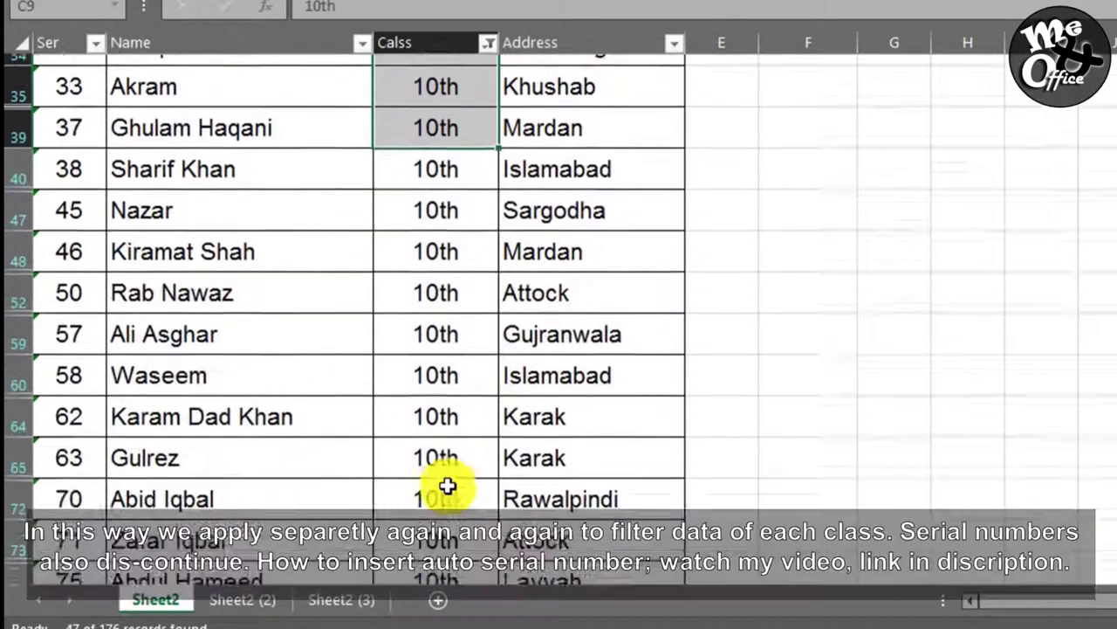
pyautogui.scroll(-2, 447, 485)
pyautogui.scroll(-2, 447, 485)
pyautogui.scroll(-2, 447, 485)
pyautogui.scroll(-1, 447, 486)
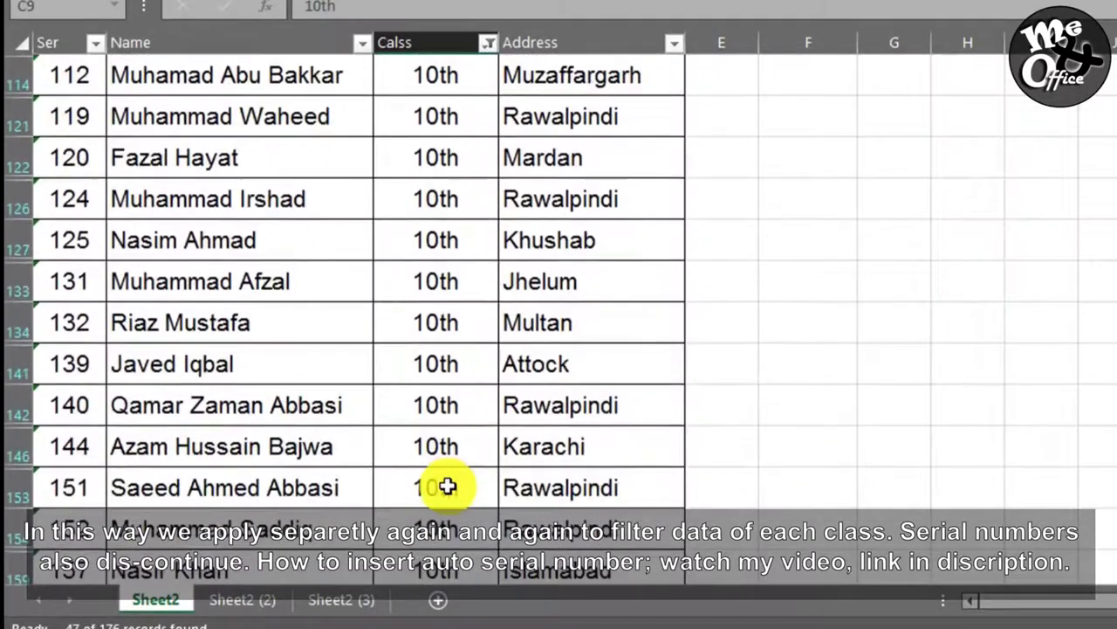
pyautogui.scroll(-1, 447, 485)
pyautogui.scroll(6, 447, 485)
pyautogui.scroll(5, 447, 485)
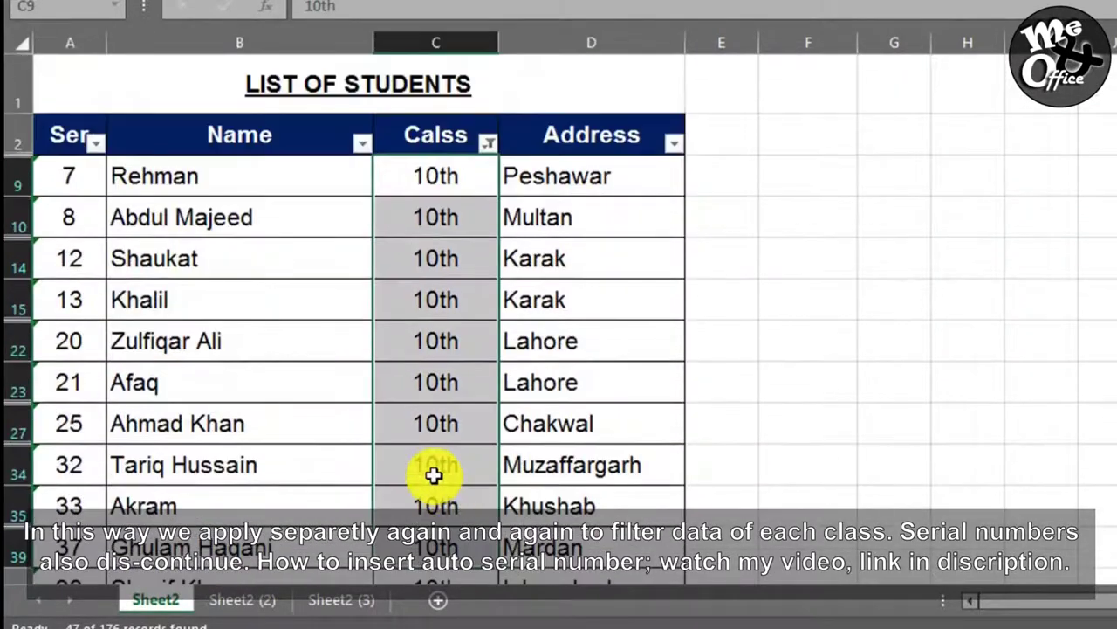
# Step: Select the filtered rows' gapped serial numbers and names, and reopen the Calss filter
pyautogui.moveTo(81, 185); pyautogui.dragTo(65, 470)
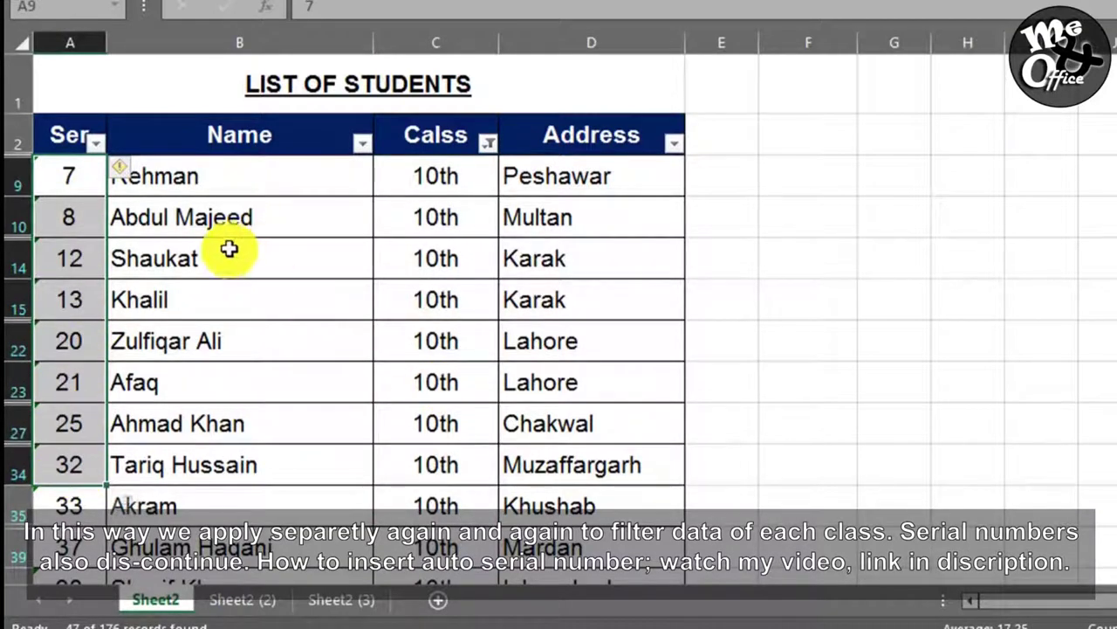
pyautogui.moveTo(158, 218); pyautogui.dragTo(186, 249)
pyautogui.moveTo(55, 179); pyautogui.dragTo(75, 476)
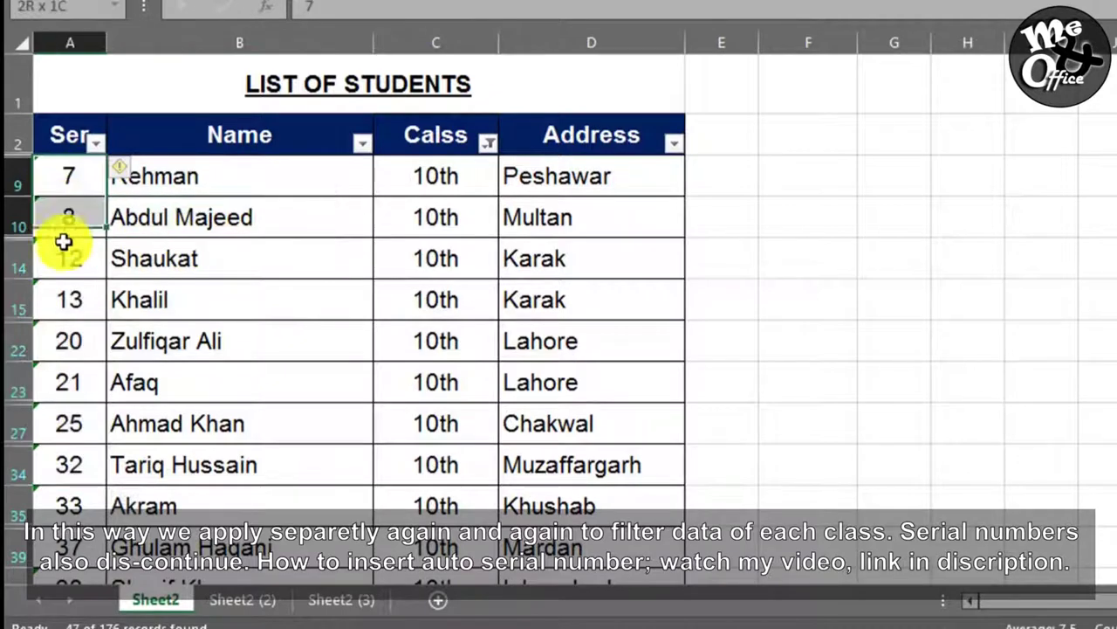
pyautogui.click(227, 458)
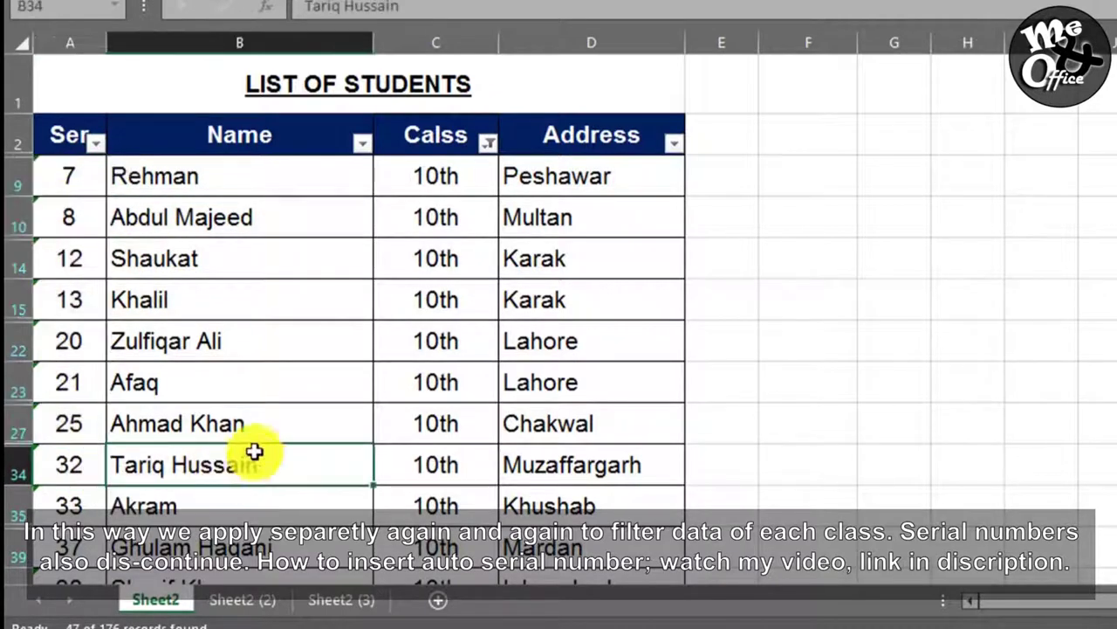
pyautogui.click(251, 423)
pyautogui.click(250, 384)
pyautogui.click(252, 332)
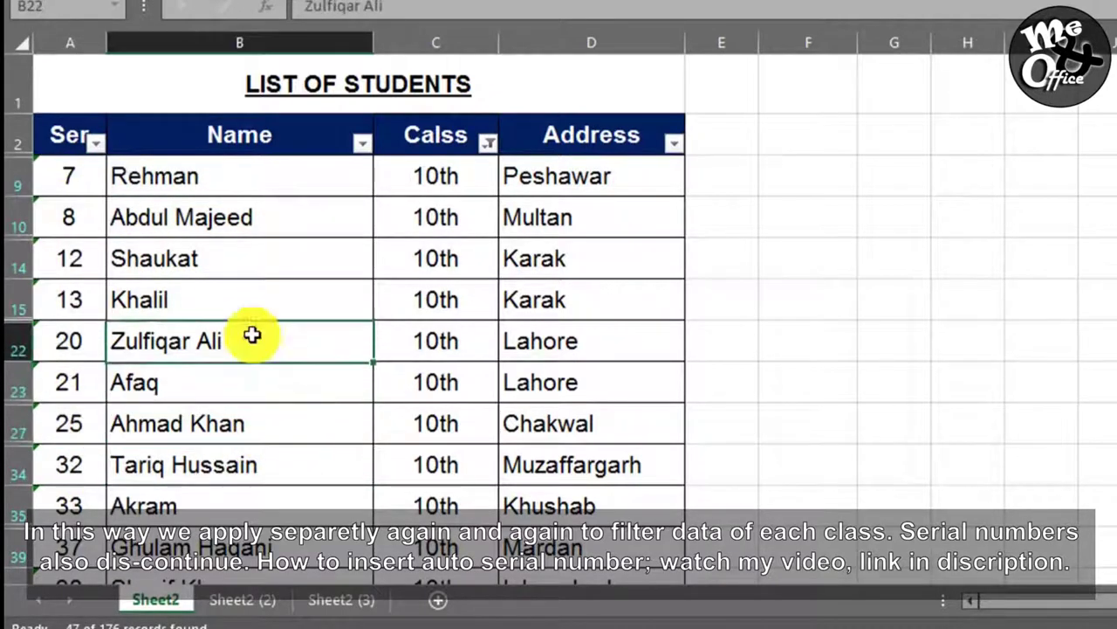
pyautogui.moveTo(87, 188); pyautogui.dragTo(74, 340)
pyautogui.click(423, 267)
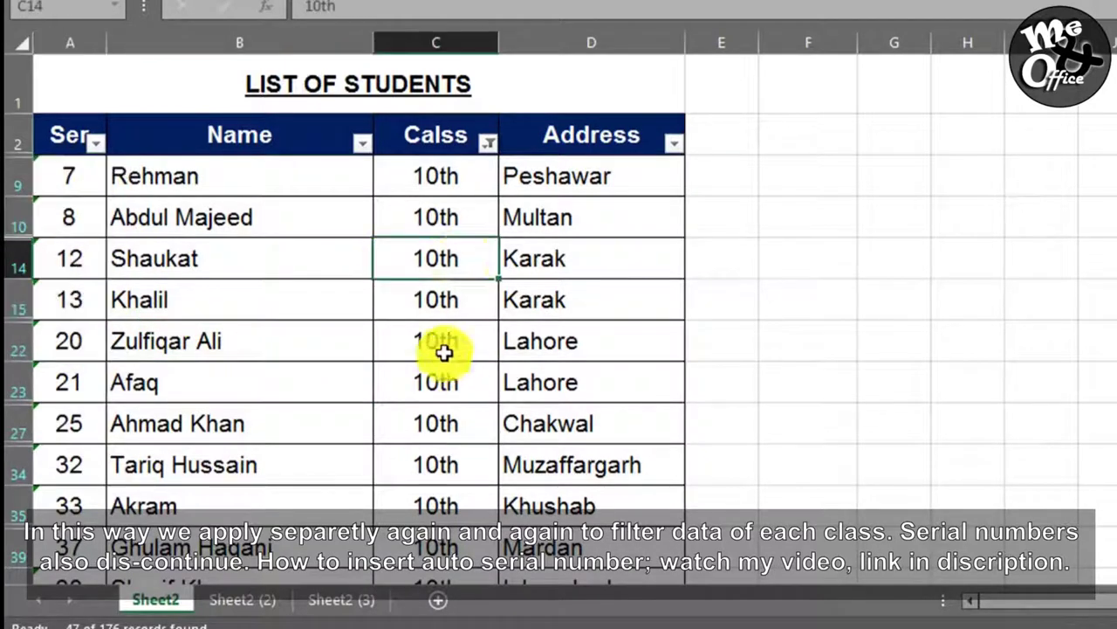
pyautogui.click(488, 143)
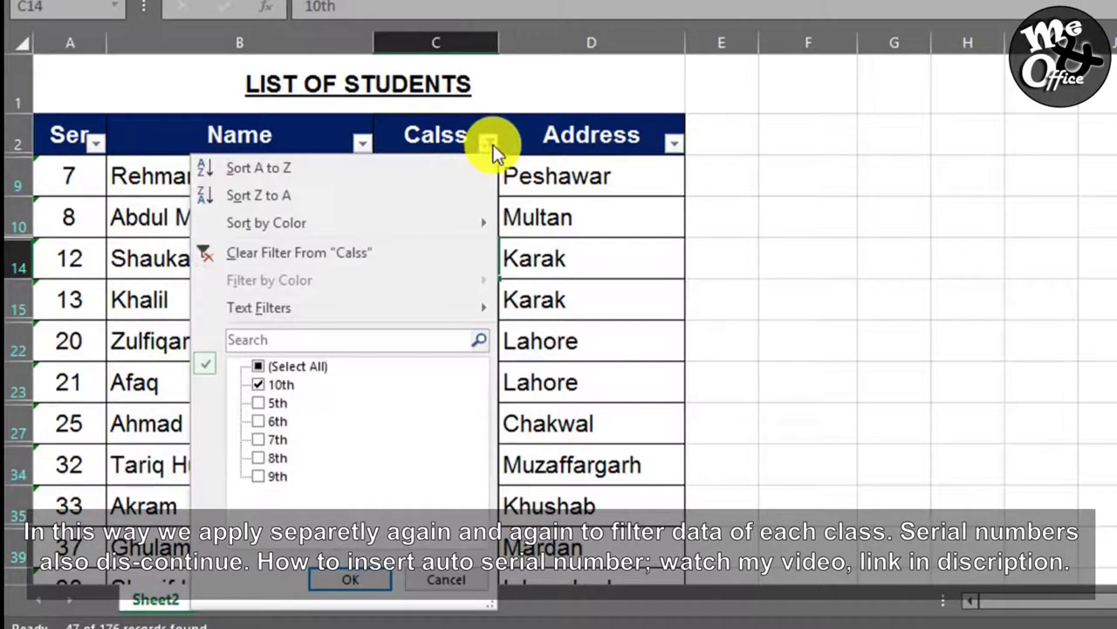
# Step: Switch the Calss filter from class 10th to class 9th
pyautogui.click(258, 384)
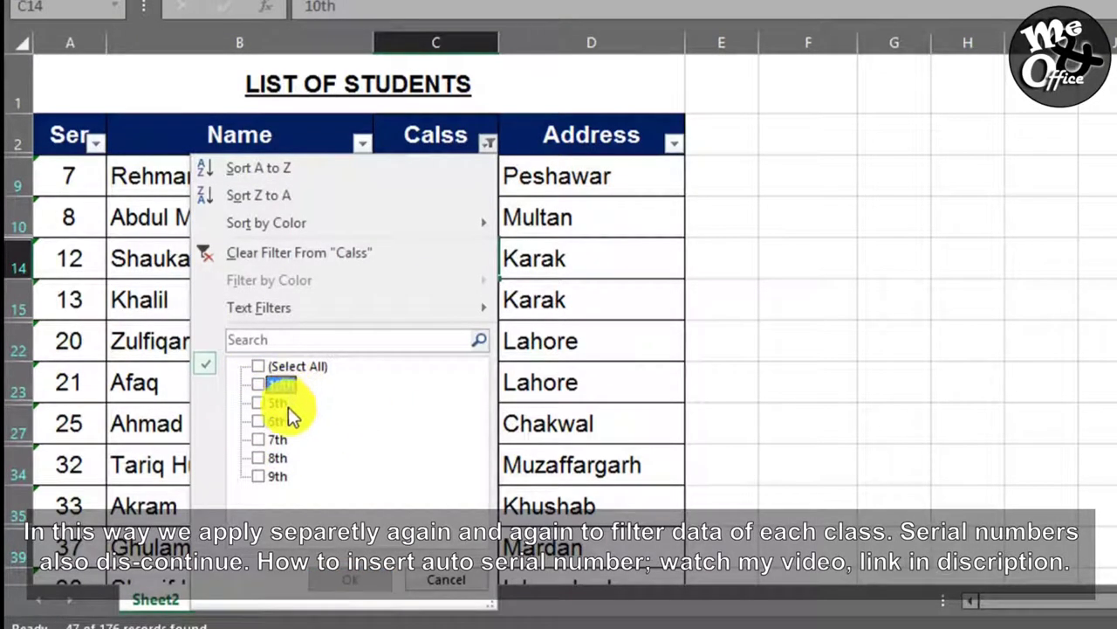
pyautogui.click(258, 476)
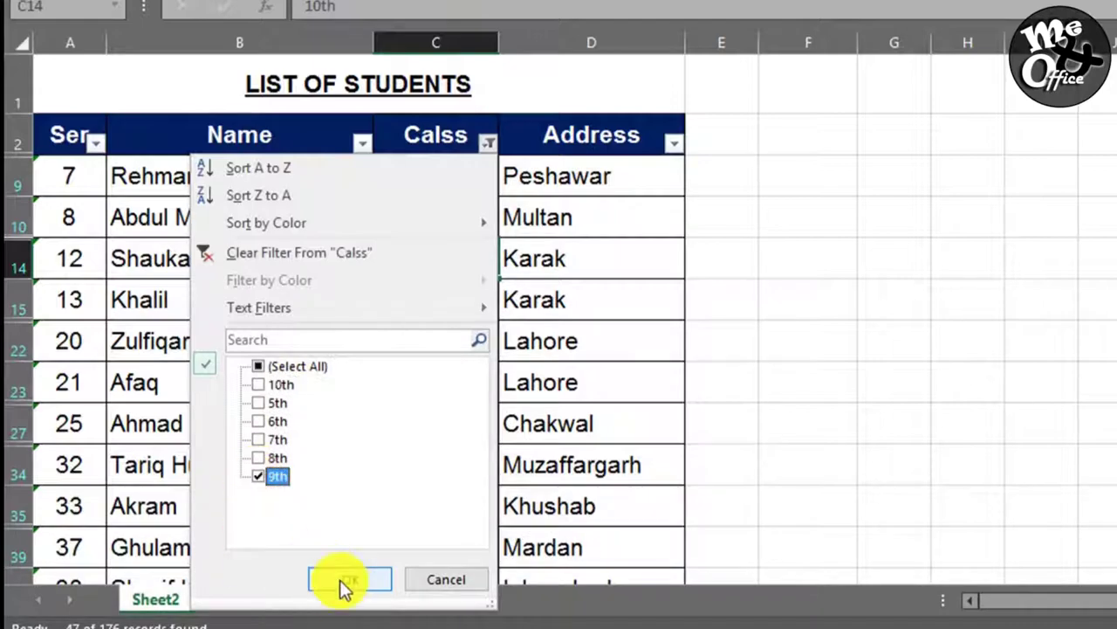
pyautogui.click(343, 580)
# Step: Select the 9th-class entries down the Calss column to review the 39 filtered records
pyautogui.moveTo(449, 176); pyautogui.dragTo(418, 541)
pyautogui.scroll(-1, 416, 362)
pyautogui.scroll(-1, 416, 361)
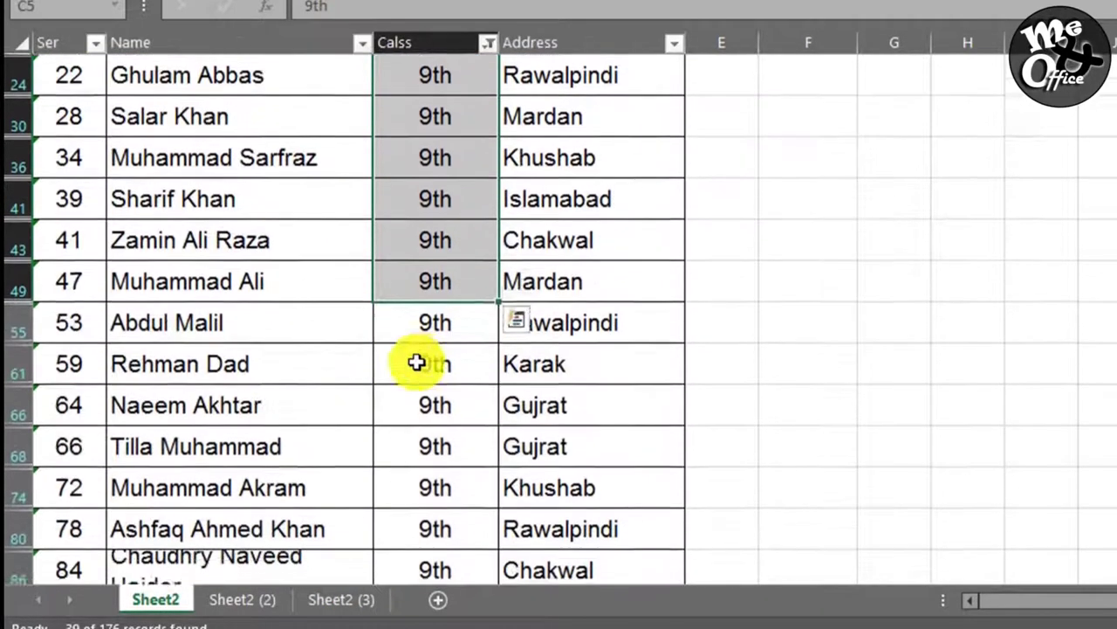
pyautogui.scroll(-1, 413, 384)
pyautogui.scroll(3, 414, 387)
pyautogui.click(508, 285)
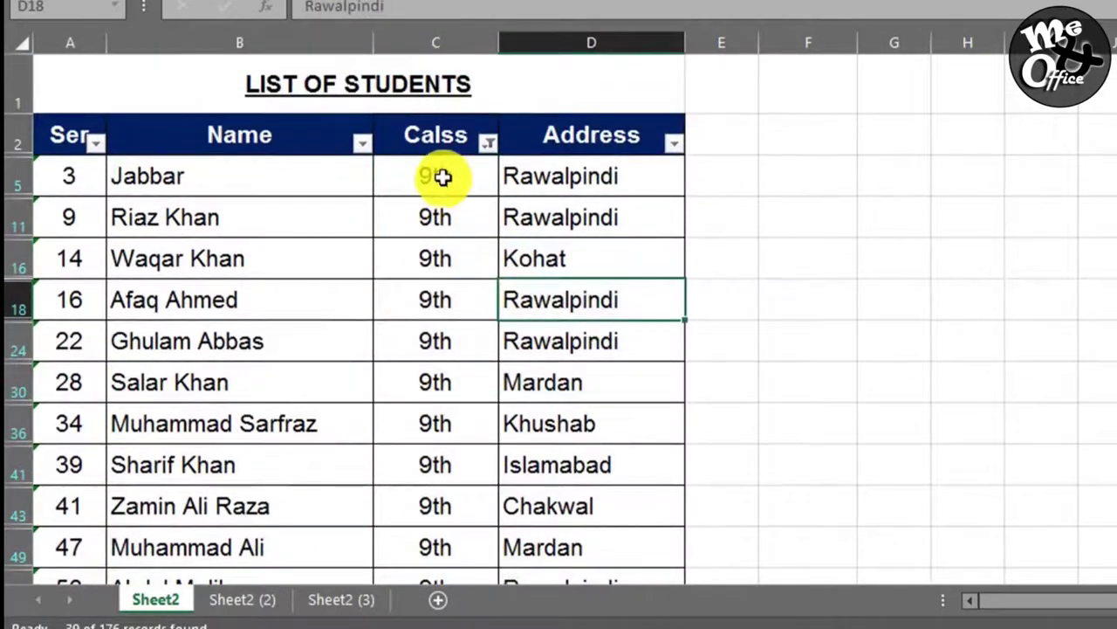
pyautogui.moveTo(444, 177); pyautogui.dragTo(445, 620)
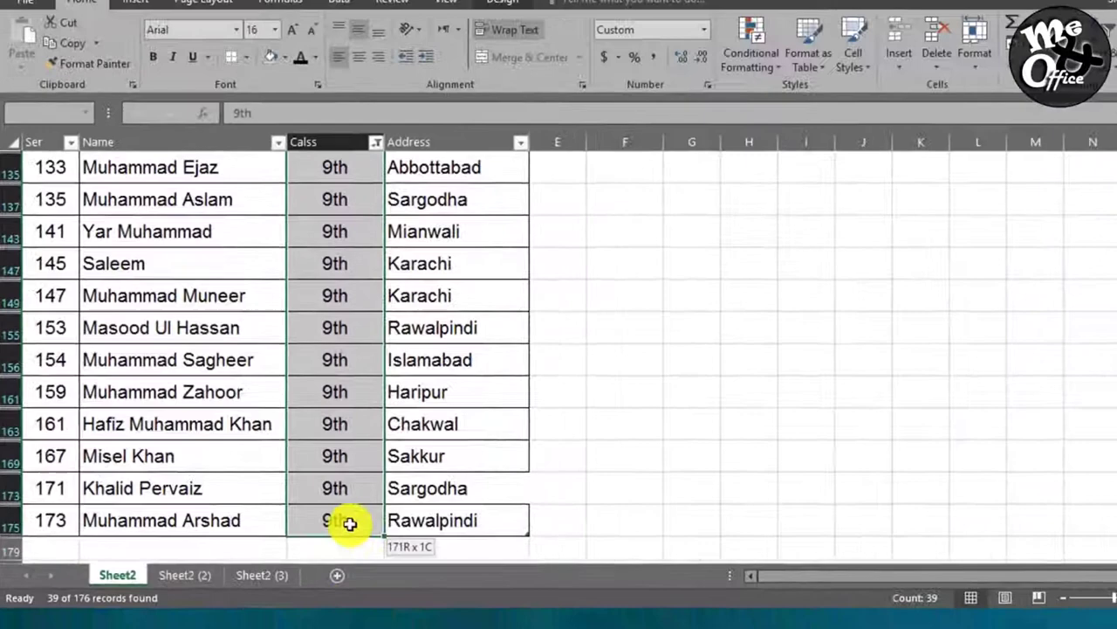
pyautogui.moveTo(445, 620); pyautogui.dragTo(306, 524)
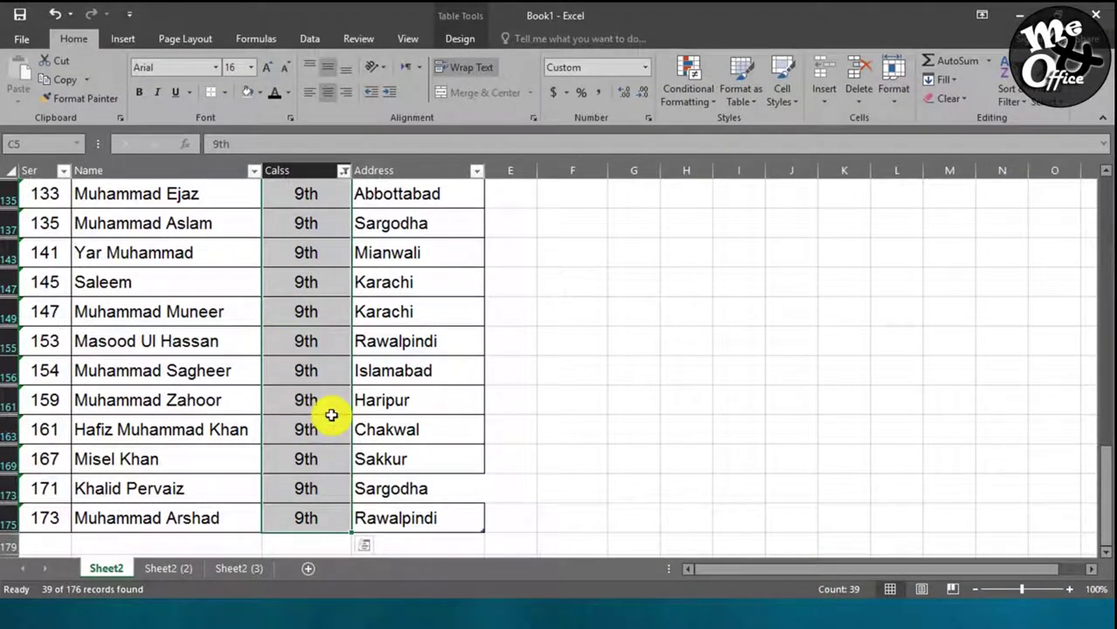
pyautogui.scroll(10, 358, 397)
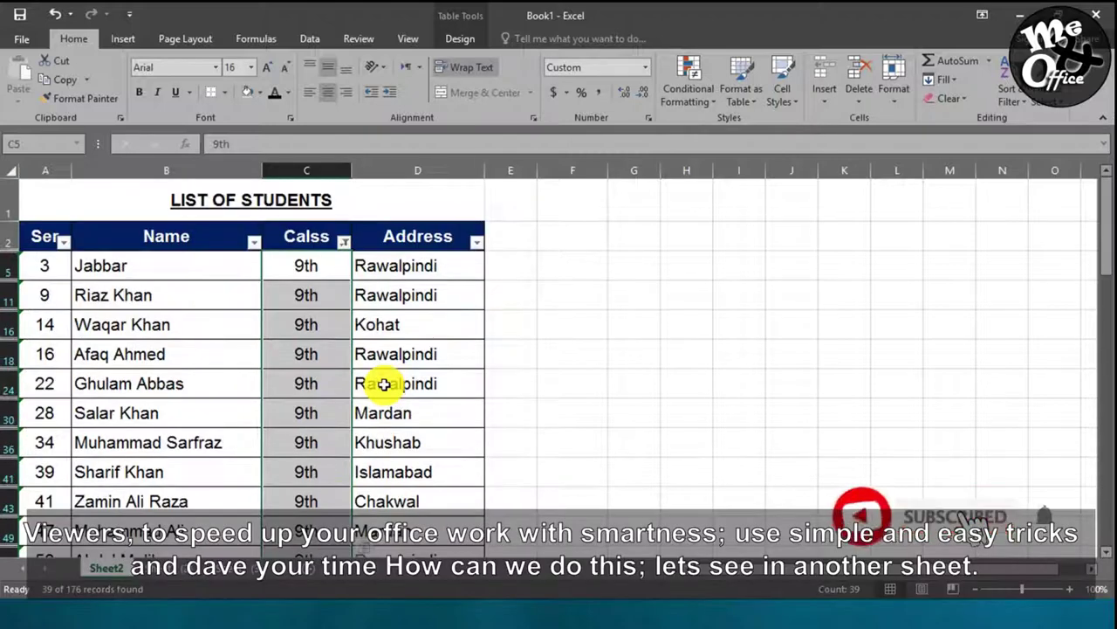
pyautogui.click(383, 319)
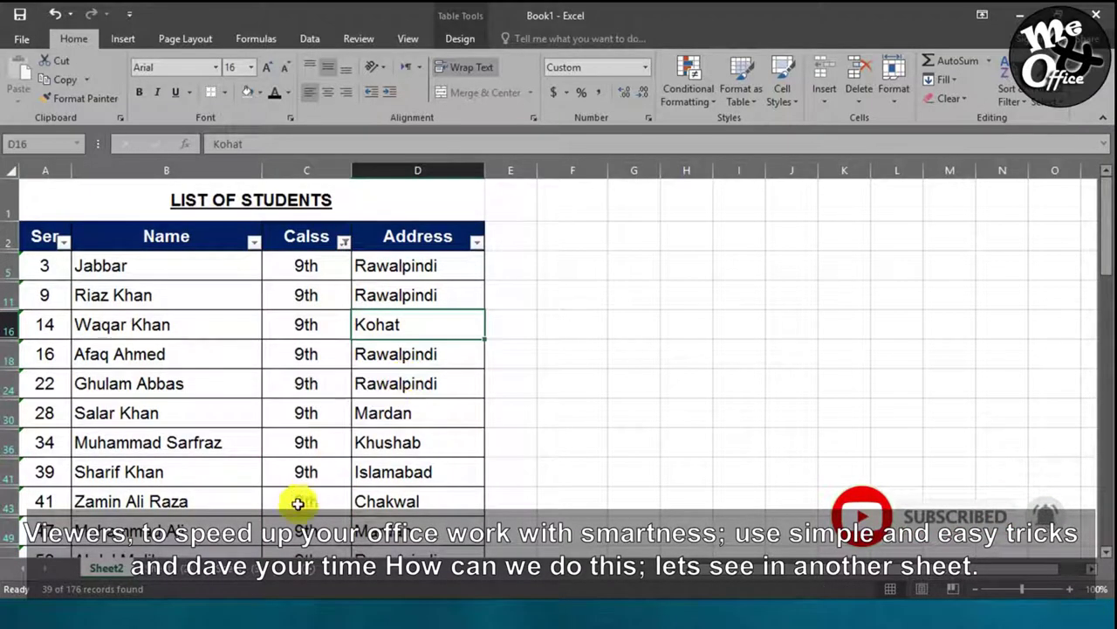
# Step: Switch to the prepared sheet and select its Address slicer
pyautogui.click(172, 573)
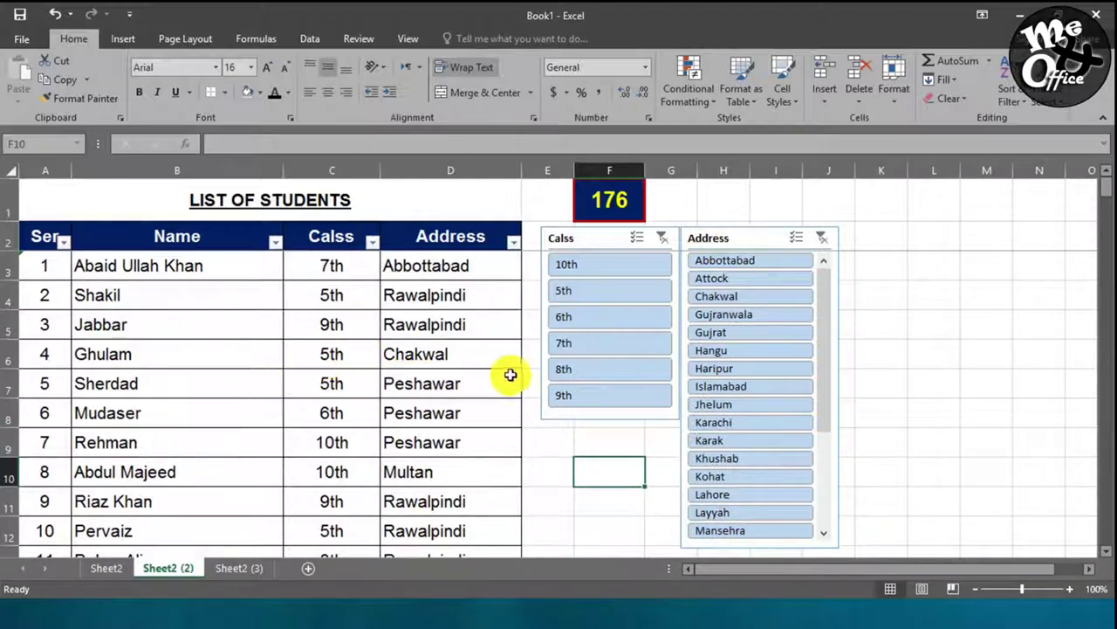
pyautogui.click(599, 240)
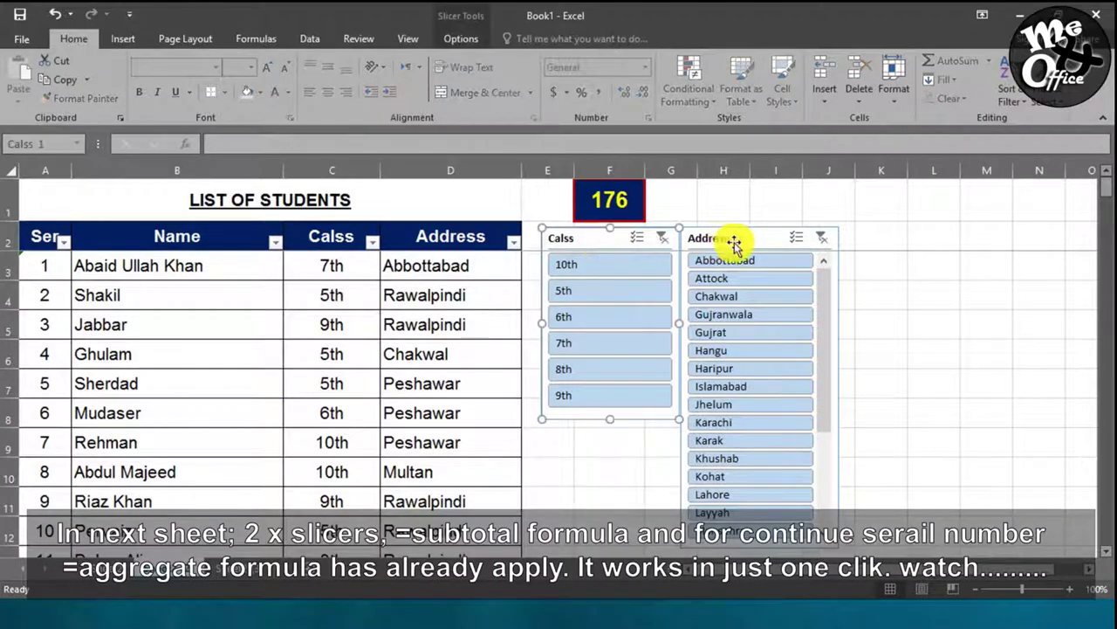
pyautogui.click(752, 242)
# Step: Inspect the formulas behind the 176 count cell and serial numbers 1 to 6
pyautogui.click(602, 202)
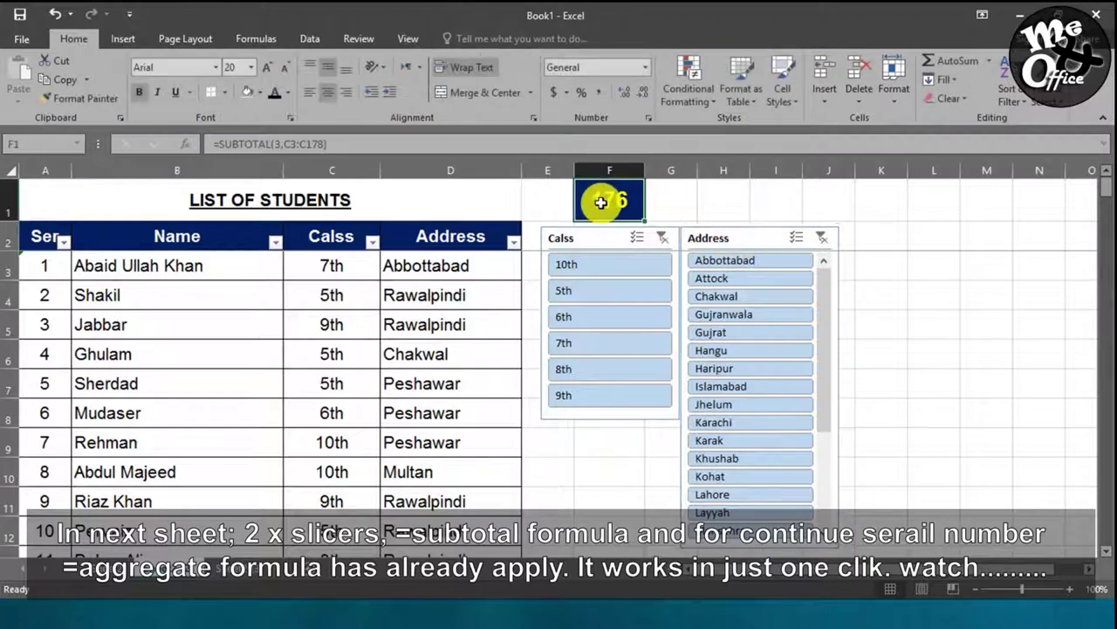
pyautogui.click(57, 270)
pyautogui.moveTo(57, 270); pyautogui.dragTo(58, 433)
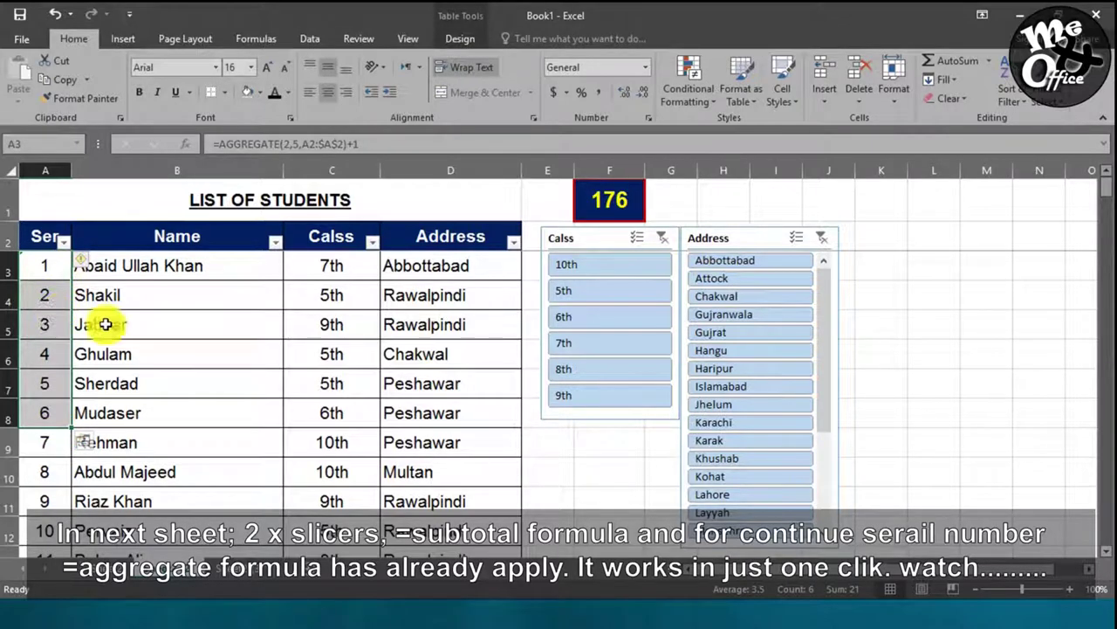
pyautogui.click(204, 298)
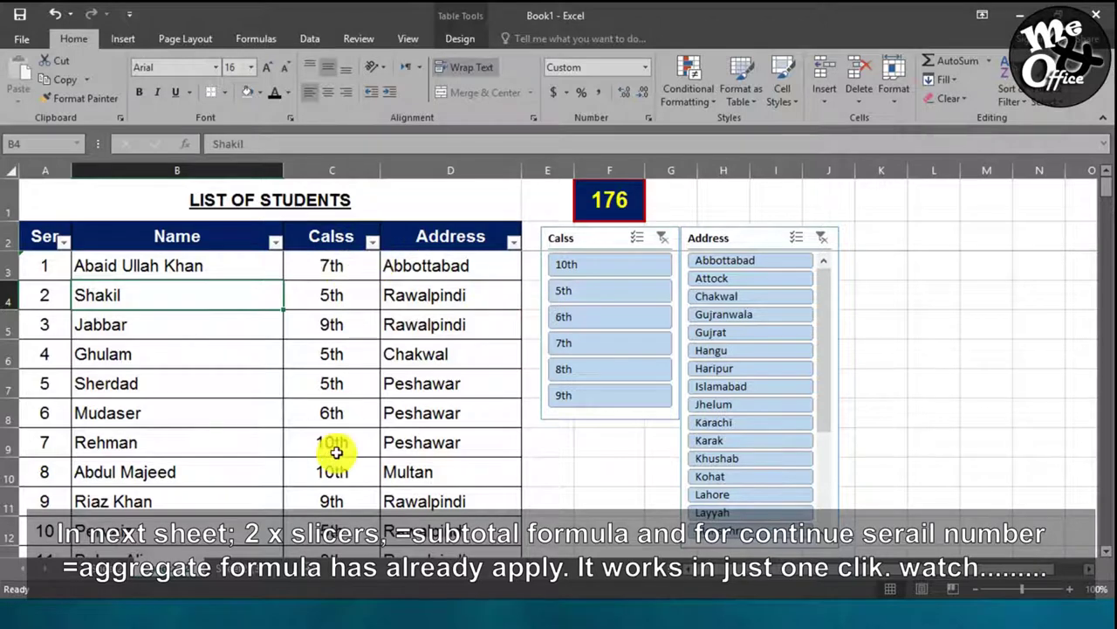
# Step: Pick 10th in the Calss slicer and check the F1 count now showing 47
pyautogui.click(593, 265)
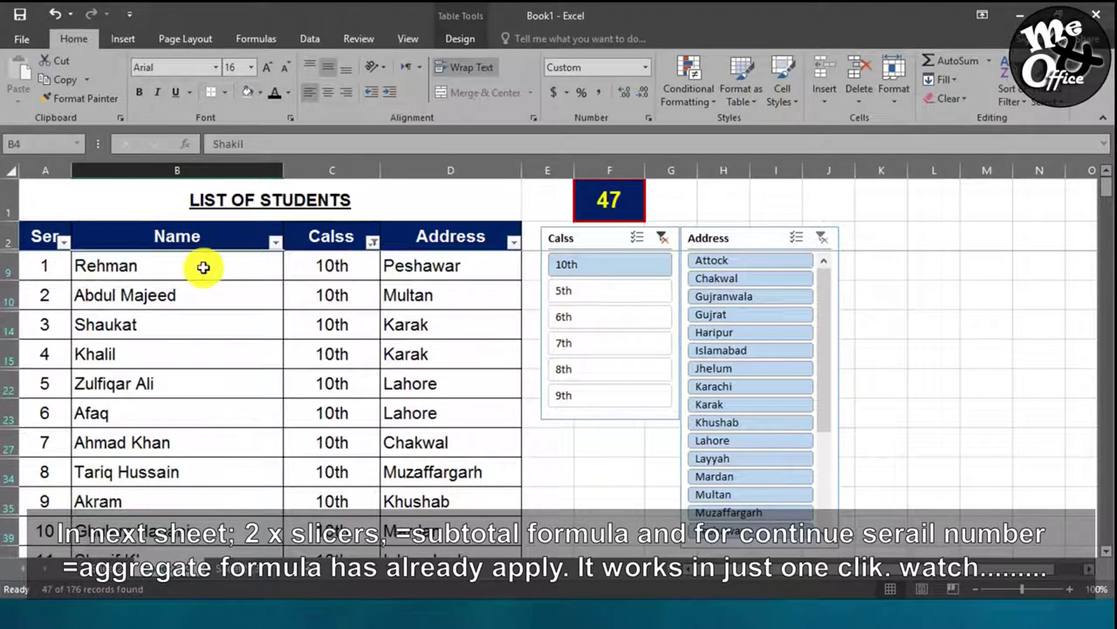
pyautogui.moveTo(204, 267); pyautogui.dragTo(332, 443)
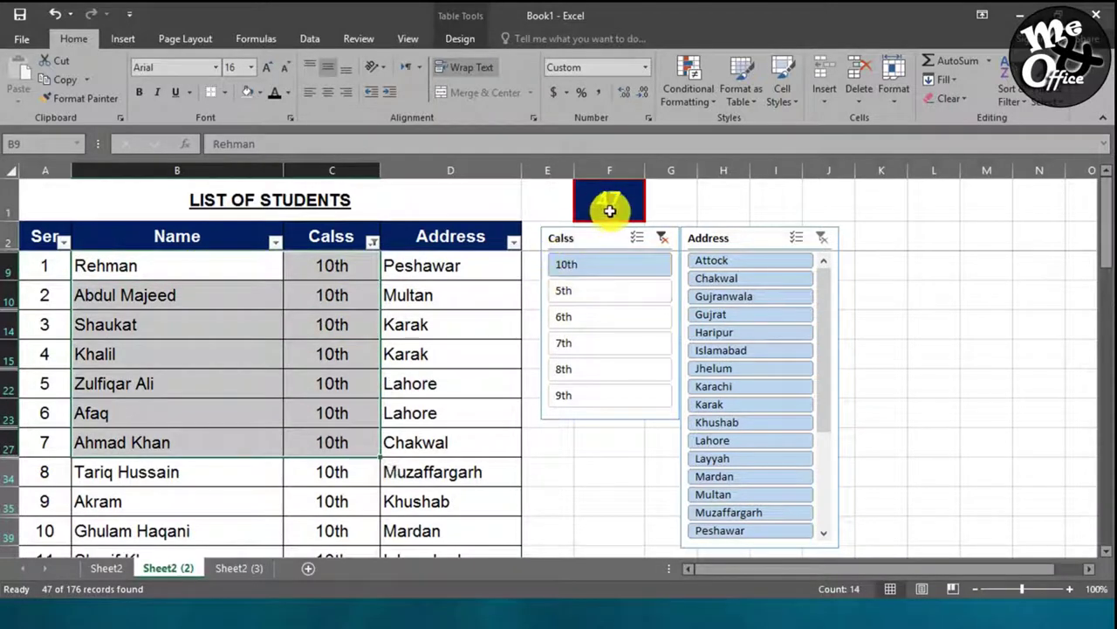
pyautogui.click(617, 202)
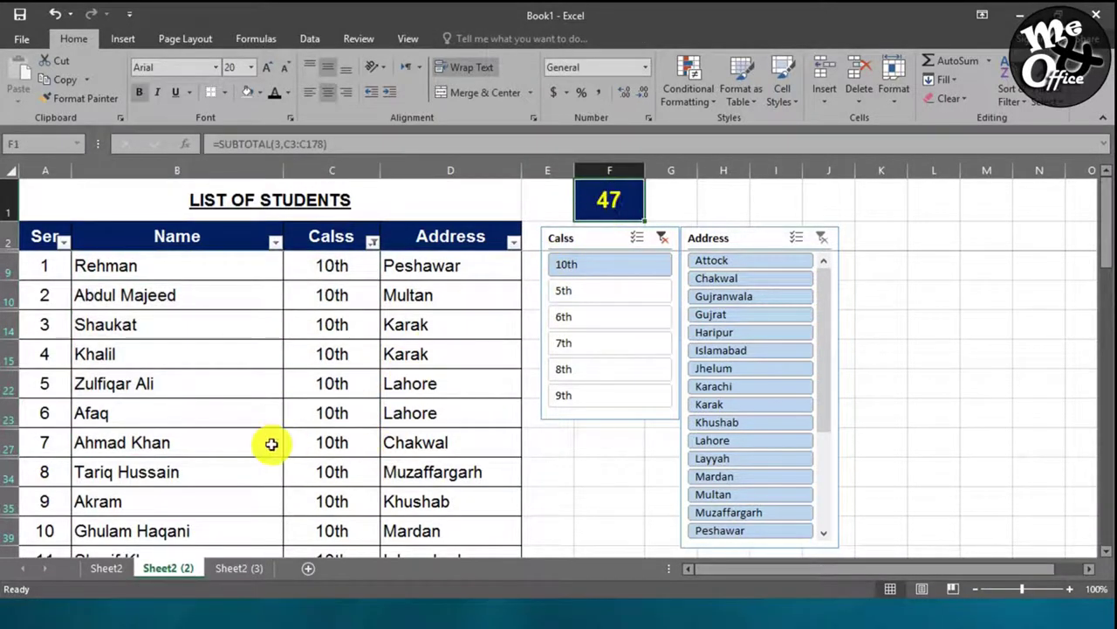
# Step: Scroll the filtered list and inspect the AGGREGATE serial numbers, now consecutive from 1
pyautogui.click(230, 441)
pyautogui.scroll(-5, 229, 436)
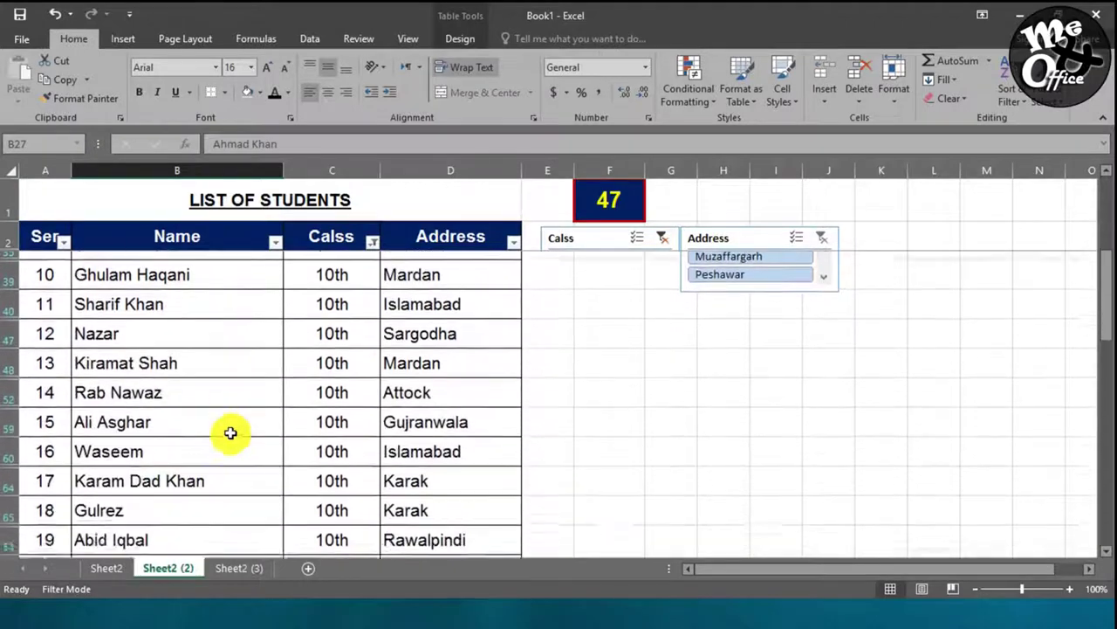
pyautogui.scroll(-3, 230, 432)
pyautogui.scroll(-3, 229, 432)
pyautogui.scroll(-3, 230, 432)
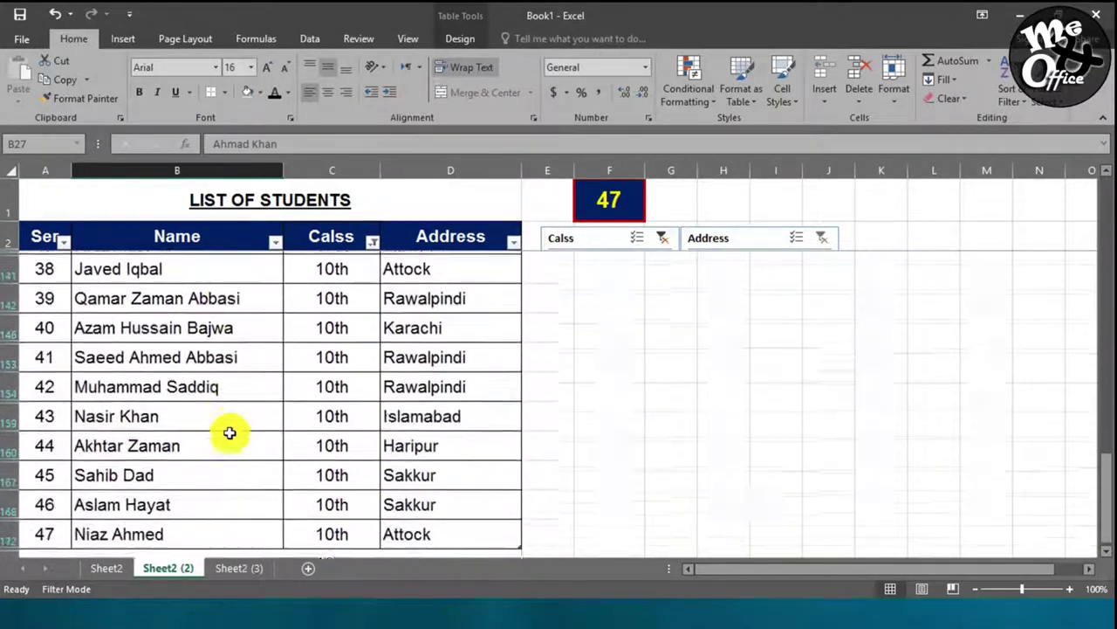
pyautogui.scroll(-5, 227, 432)
pyautogui.scroll(10, 43, 364)
pyautogui.click(47, 407)
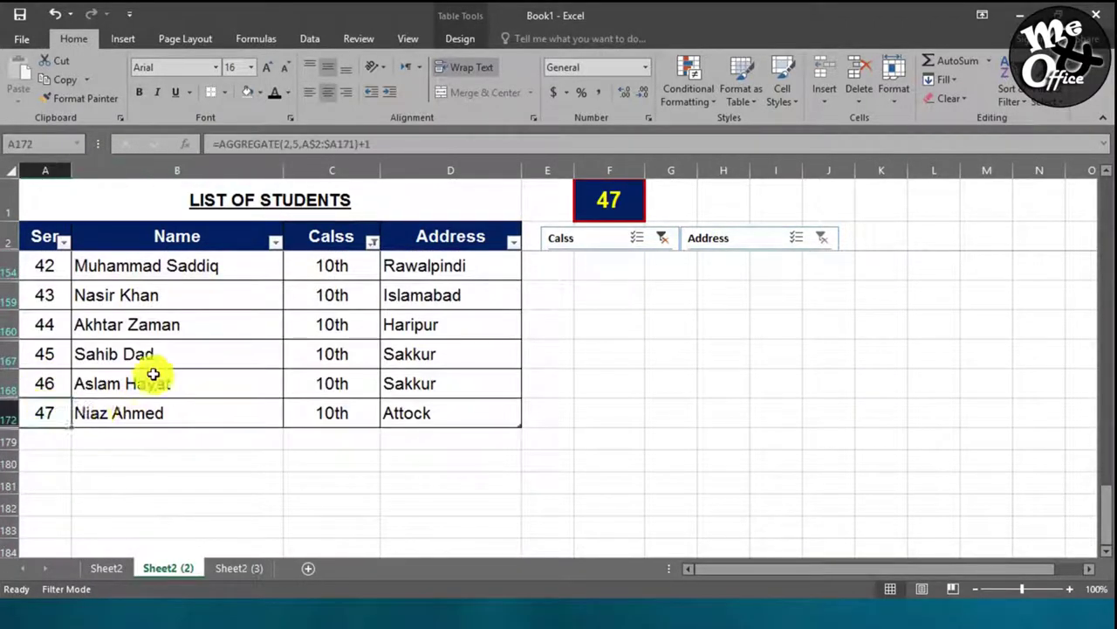
pyautogui.scroll(10, 150, 369)
pyautogui.moveTo(44, 266); pyautogui.dragTo(52, 501)
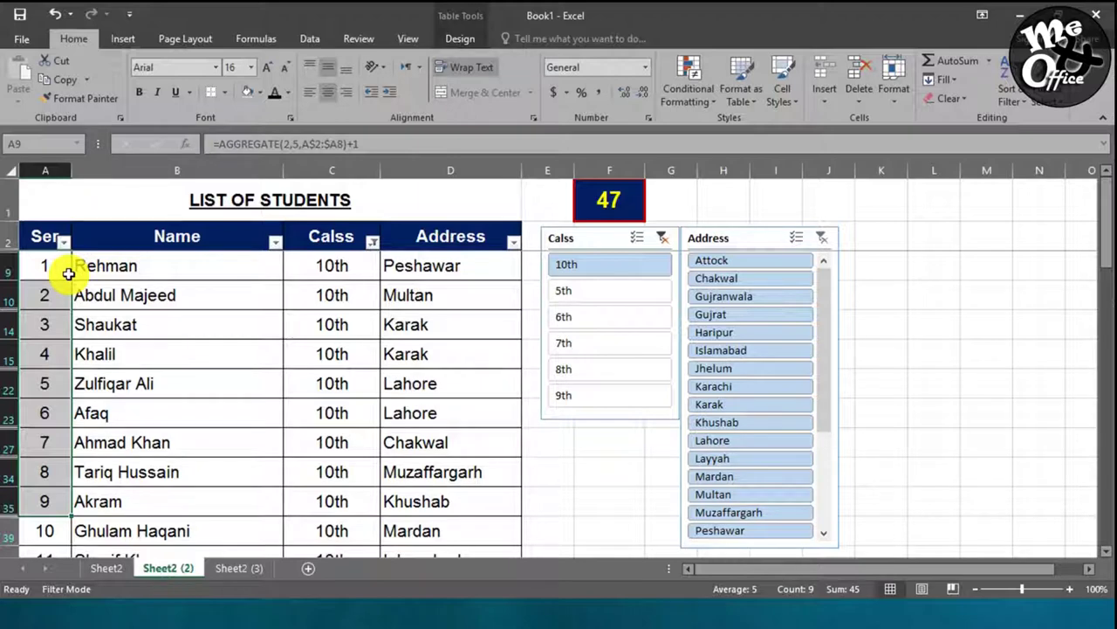
# Step: Cycle the Calss slicer through 6th, 7th, 8th back to 10th, then filter Address to Islamabad
pyautogui.click(362, 324)
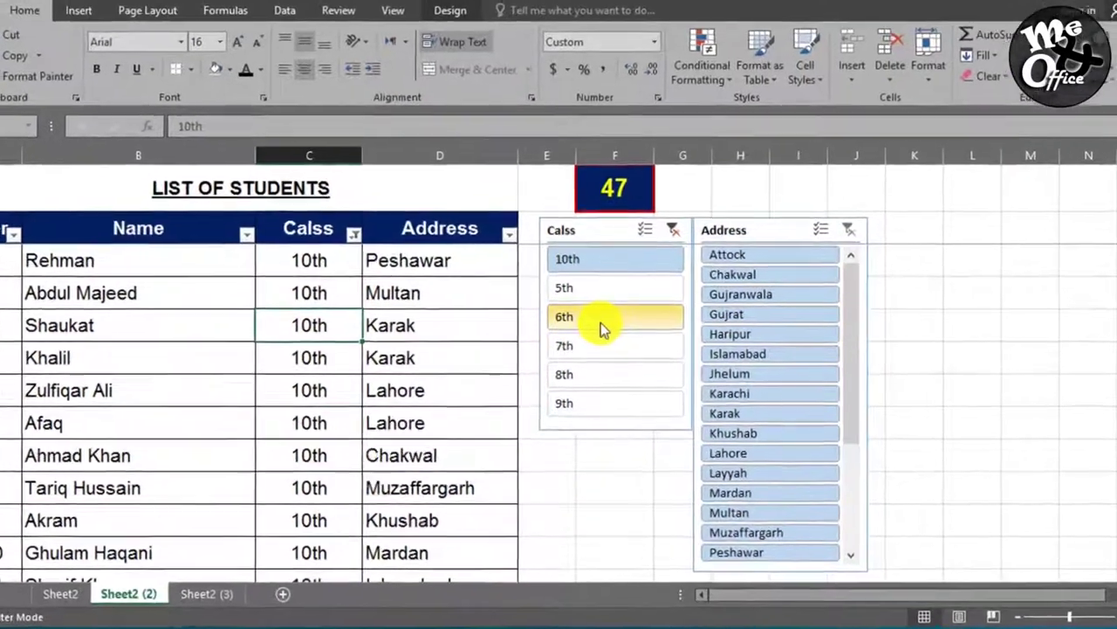
pyautogui.click(599, 325)
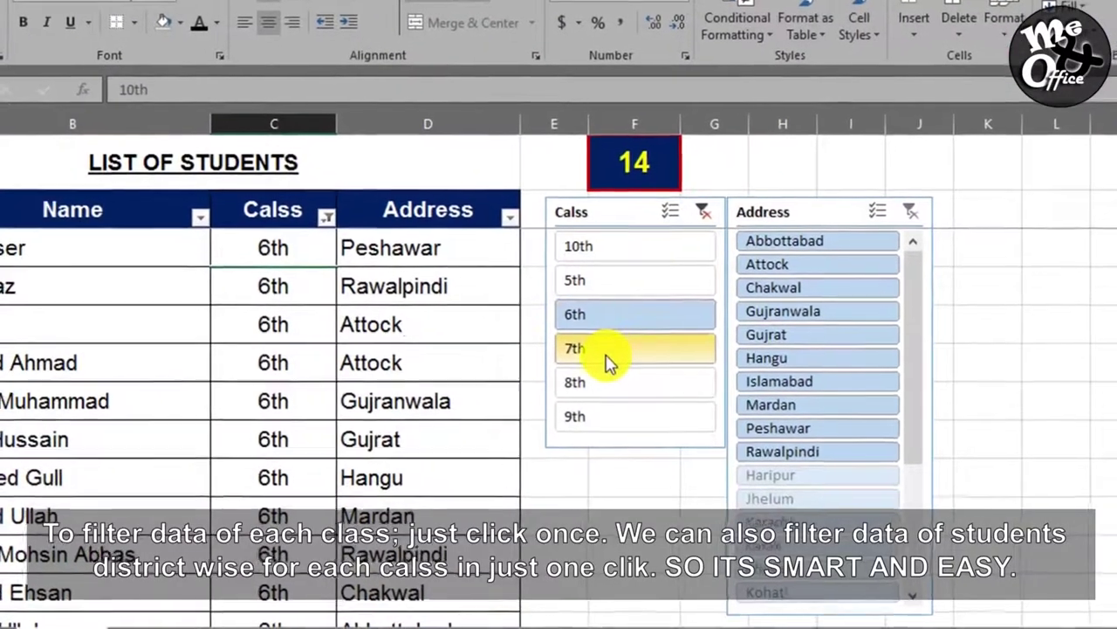
pyautogui.click(637, 344)
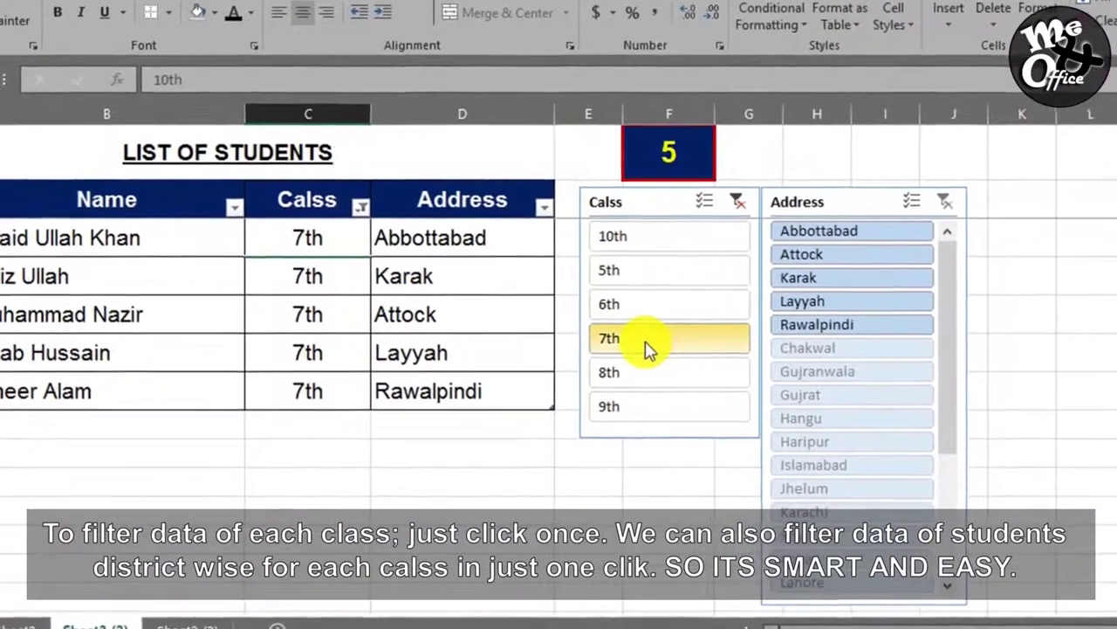
pyautogui.click(673, 367)
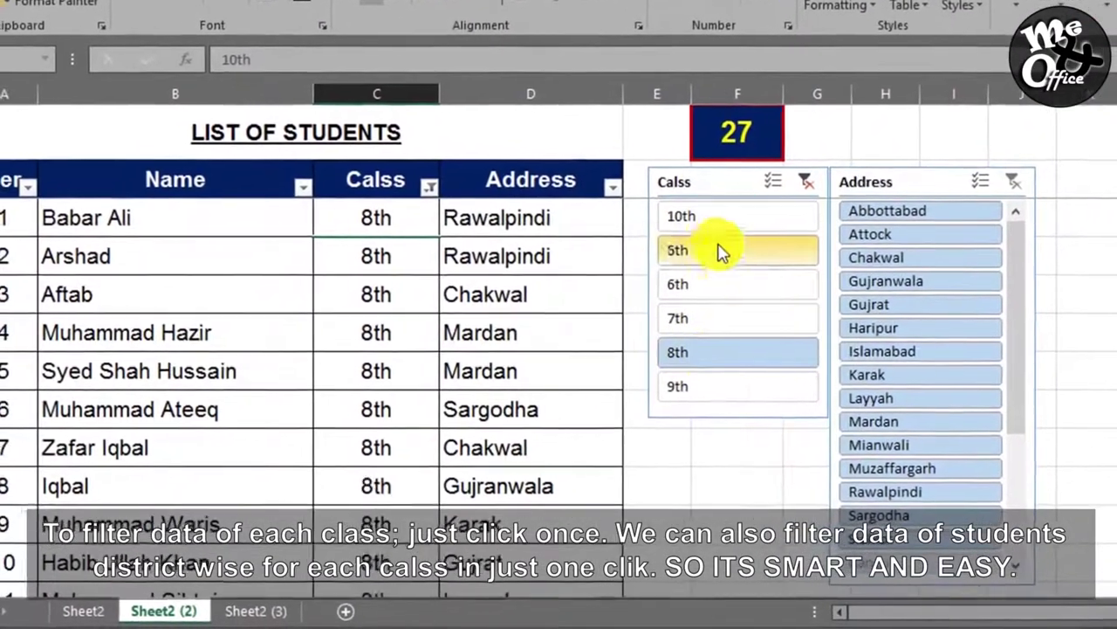
pyautogui.click(703, 222)
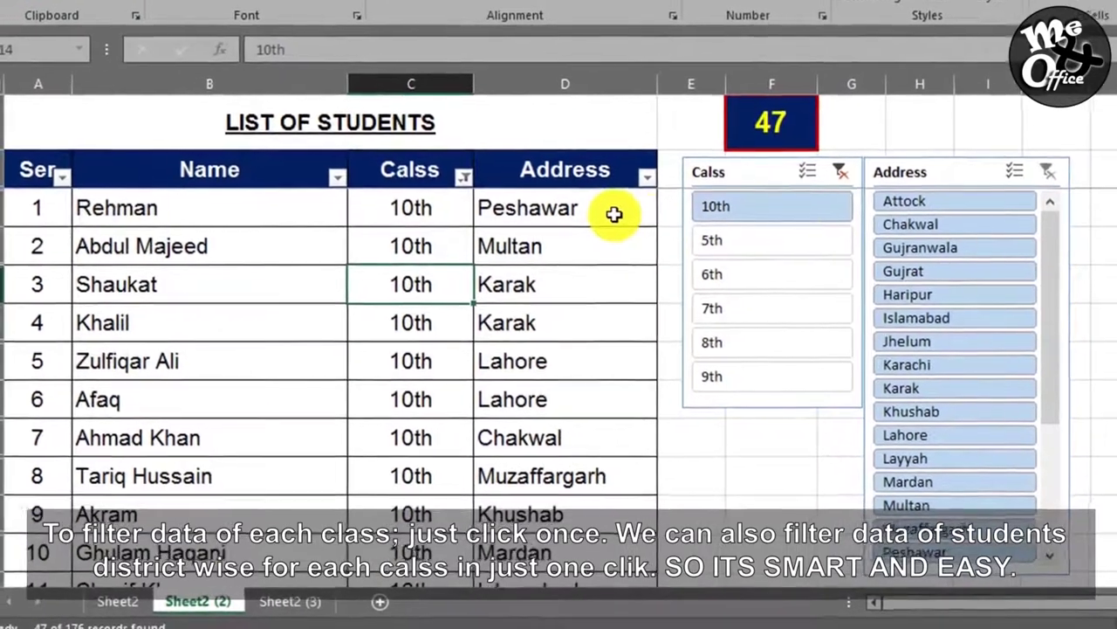
pyautogui.click(942, 214)
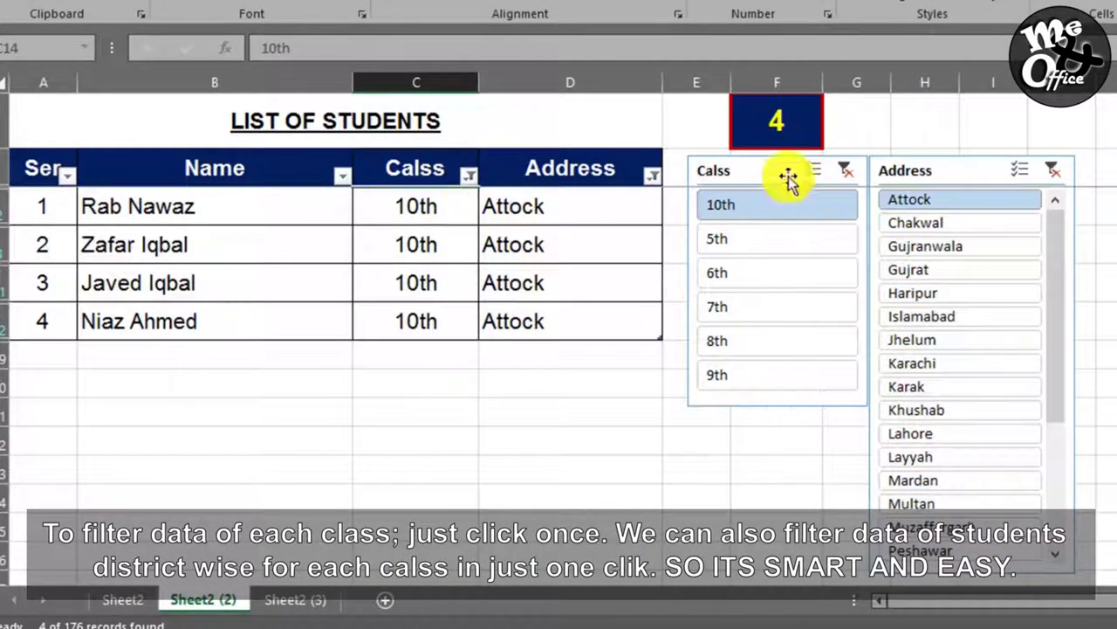
pyautogui.click(941, 321)
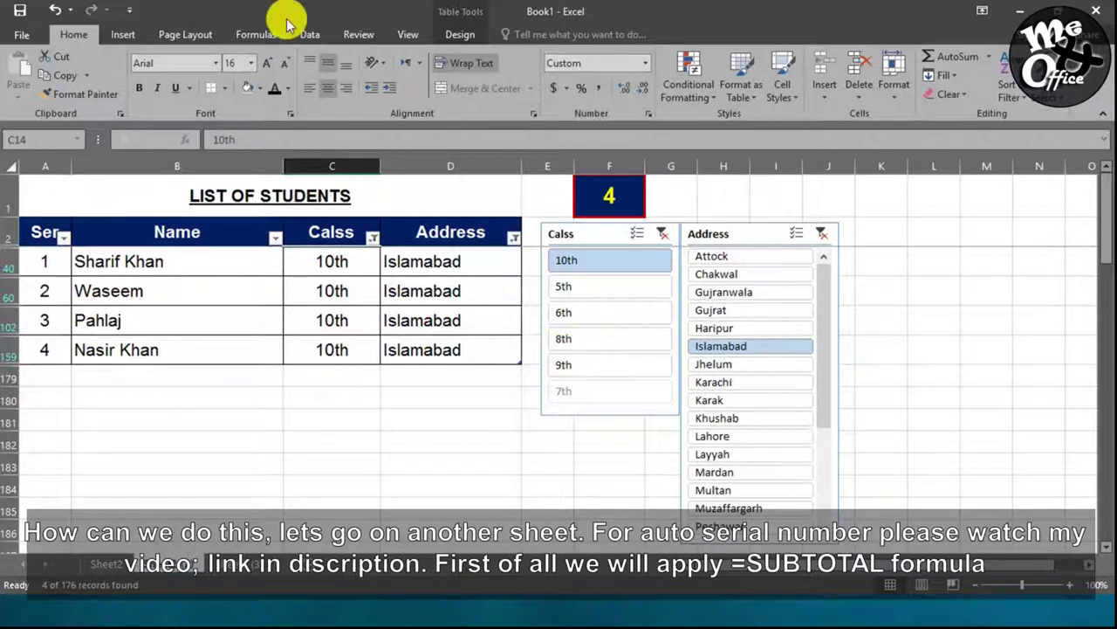
# Step: Move through the sheet tabs to the unfiltered student list and select column C
pyautogui.click(250, 577)
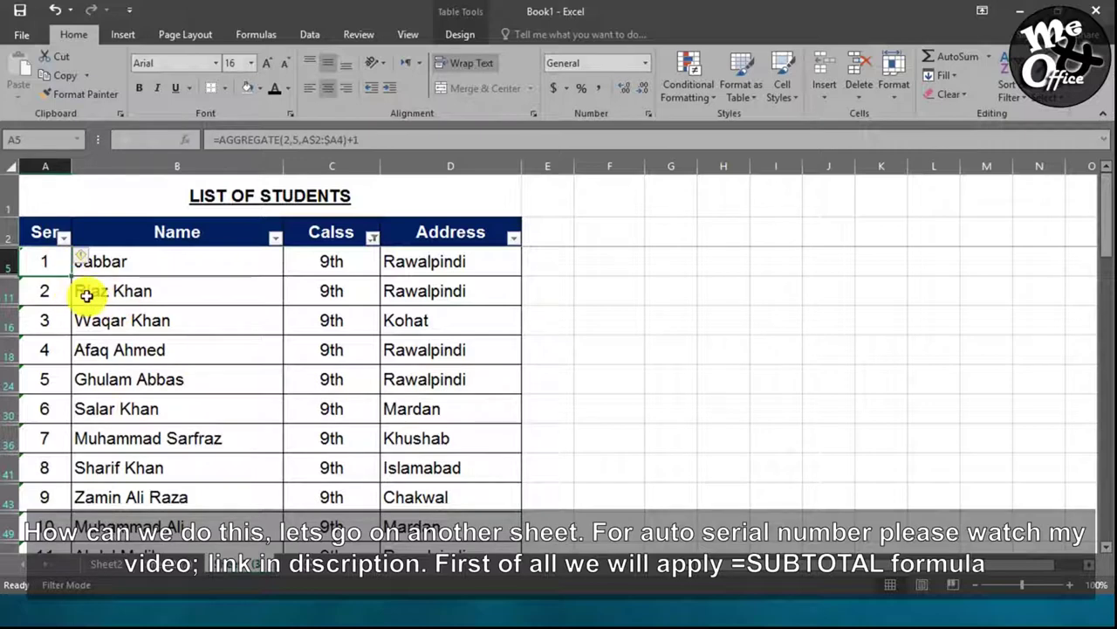
pyautogui.moveTo(49, 260); pyautogui.dragTo(46, 470)
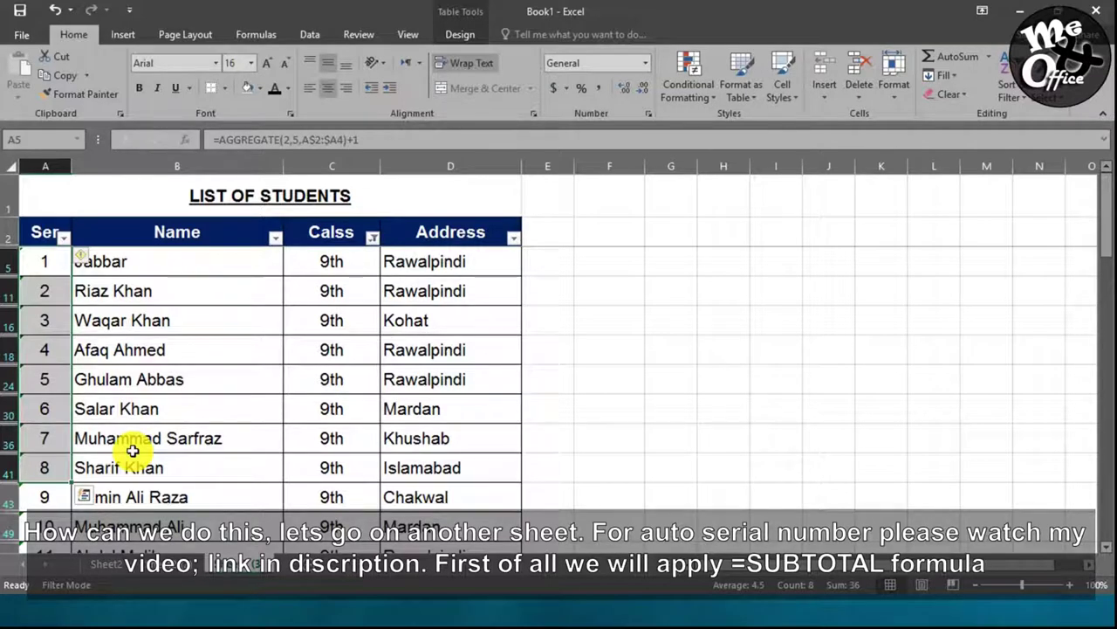
pyautogui.hotkey('ctrl', 'pagedown')
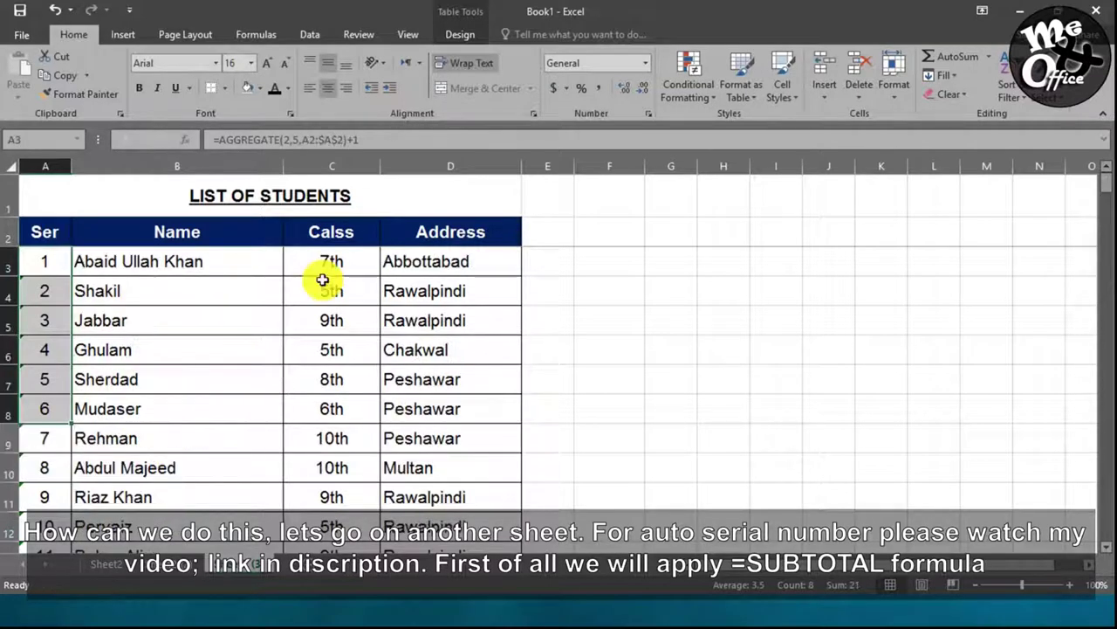
pyautogui.click(355, 166)
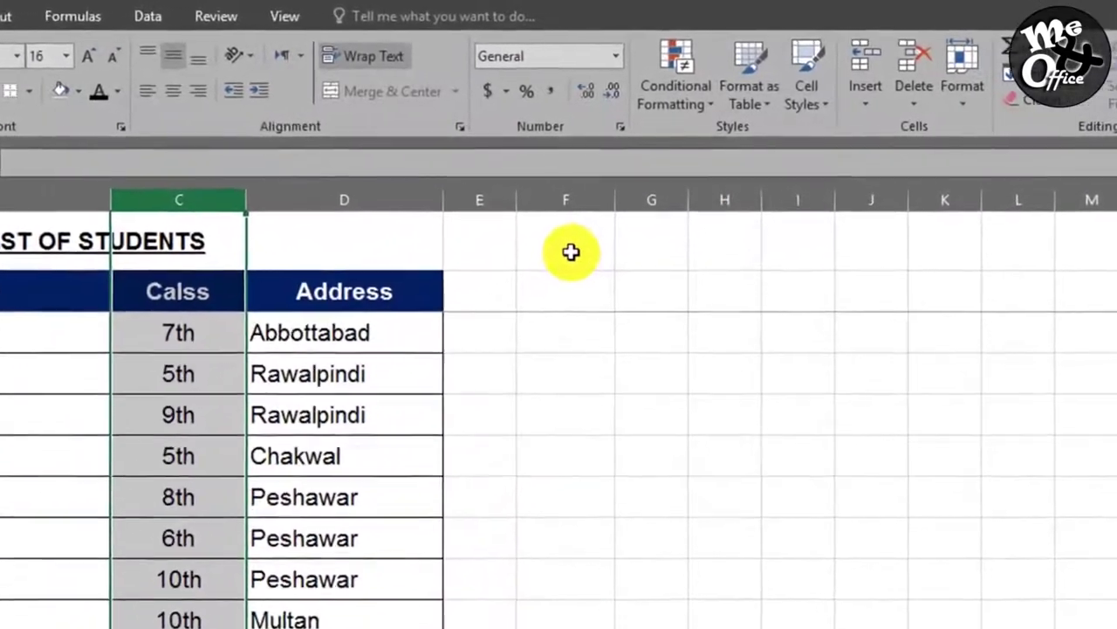
# Step: Enter =SUBTOTAL(3,C3:C178) in F1, choosing COUNTA, so it returns 176
pyautogui.click(571, 252)
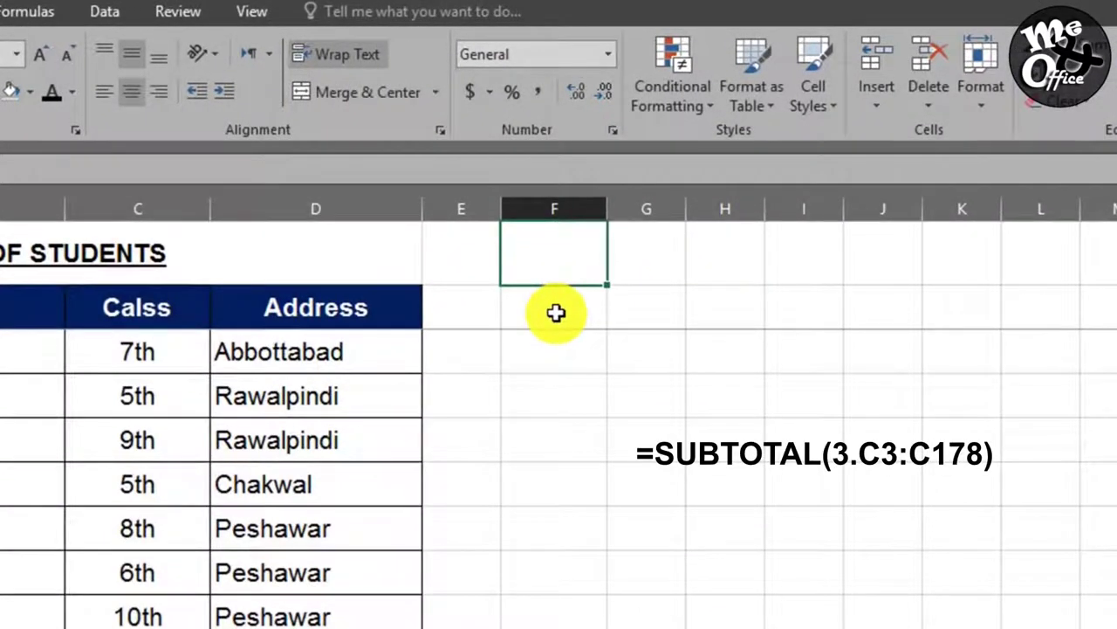
pyautogui.click(891, 294)
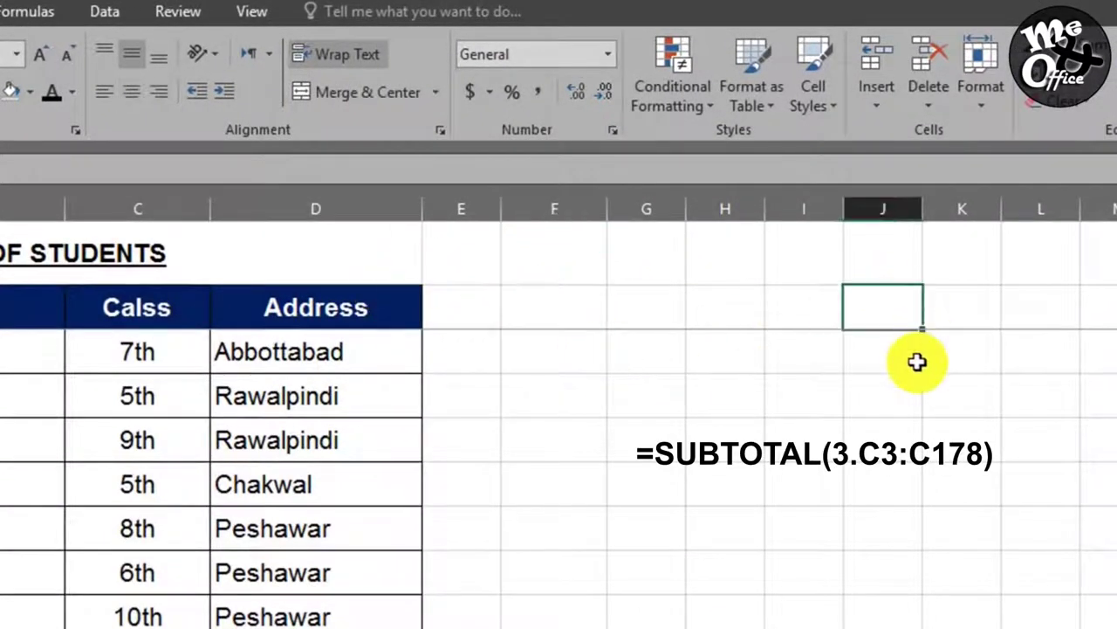
pyautogui.click(1040, 363)
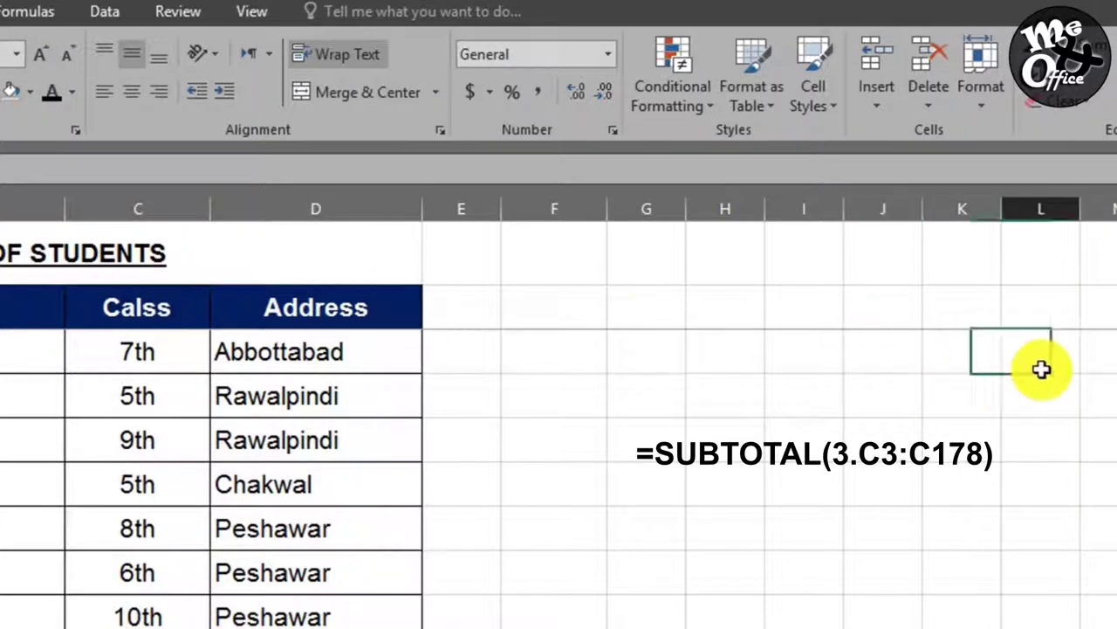
pyautogui.click(545, 259)
pyautogui.press('F2')
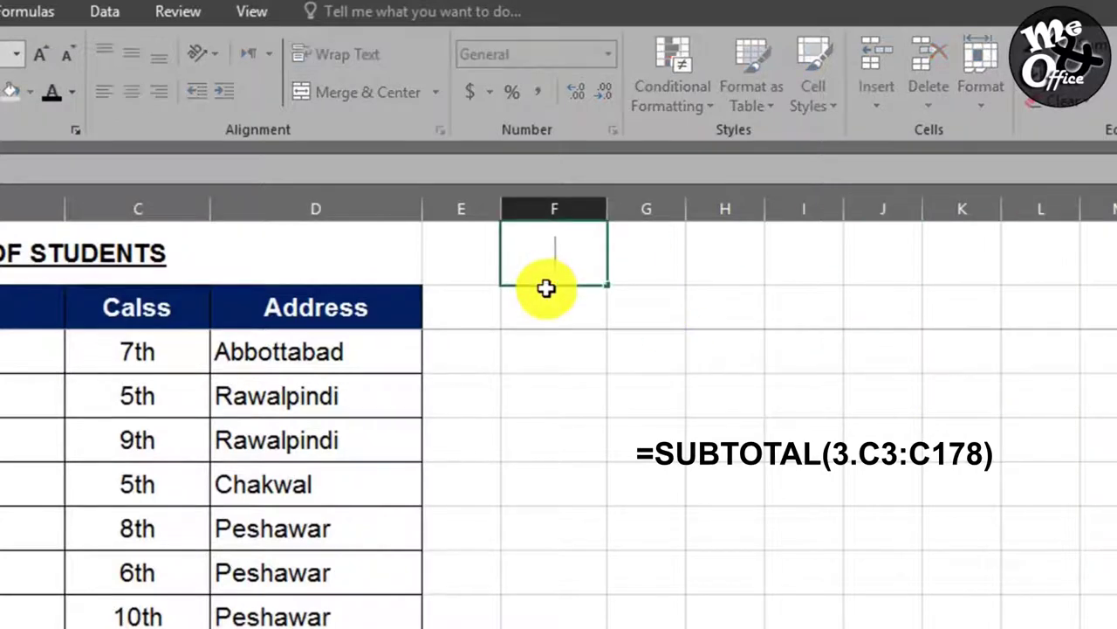
pyautogui.write('=sub')
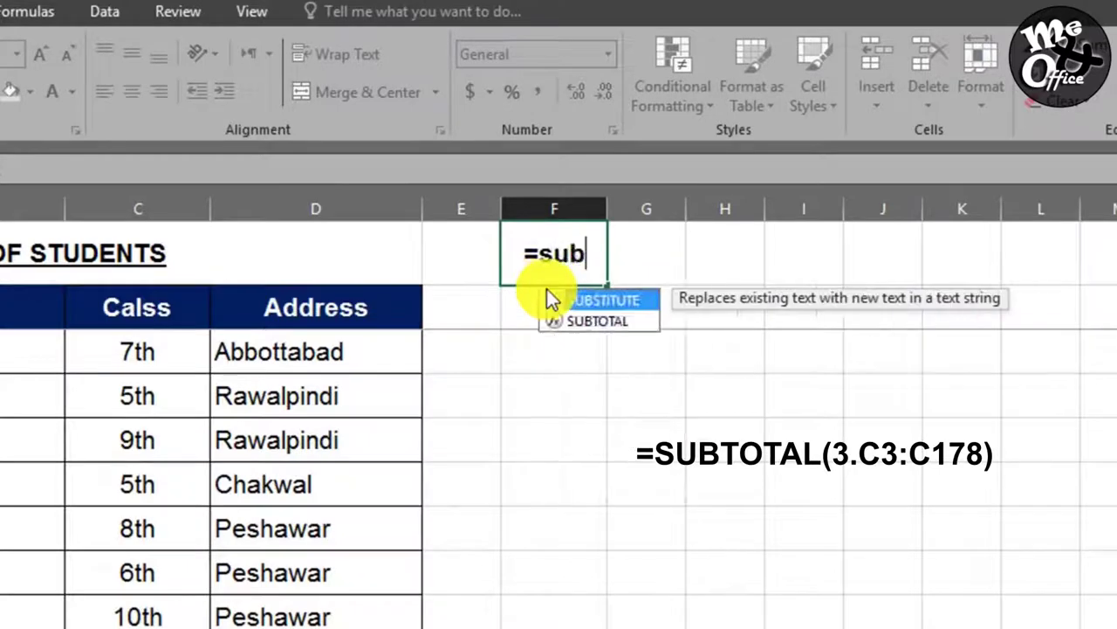
pyautogui.write('total')
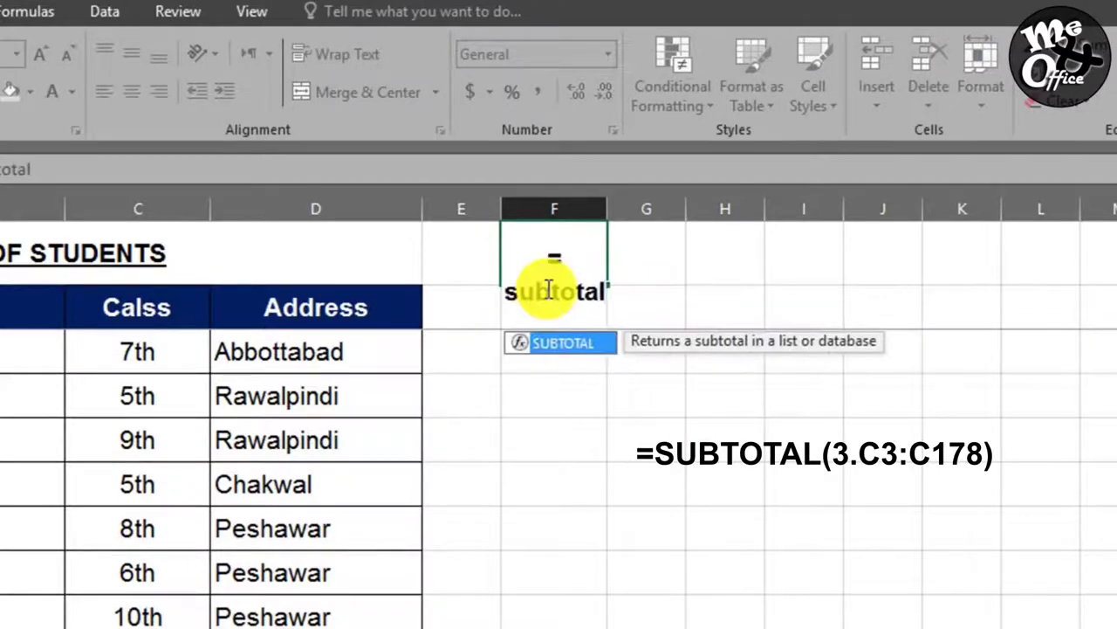
pyautogui.write('(')
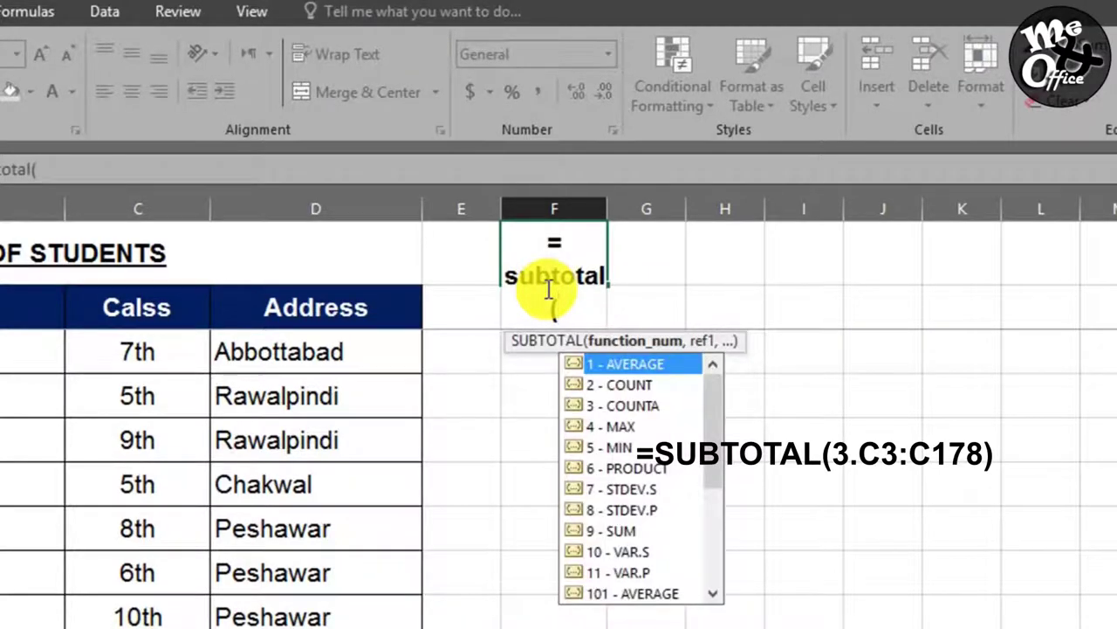
pyautogui.write('c')
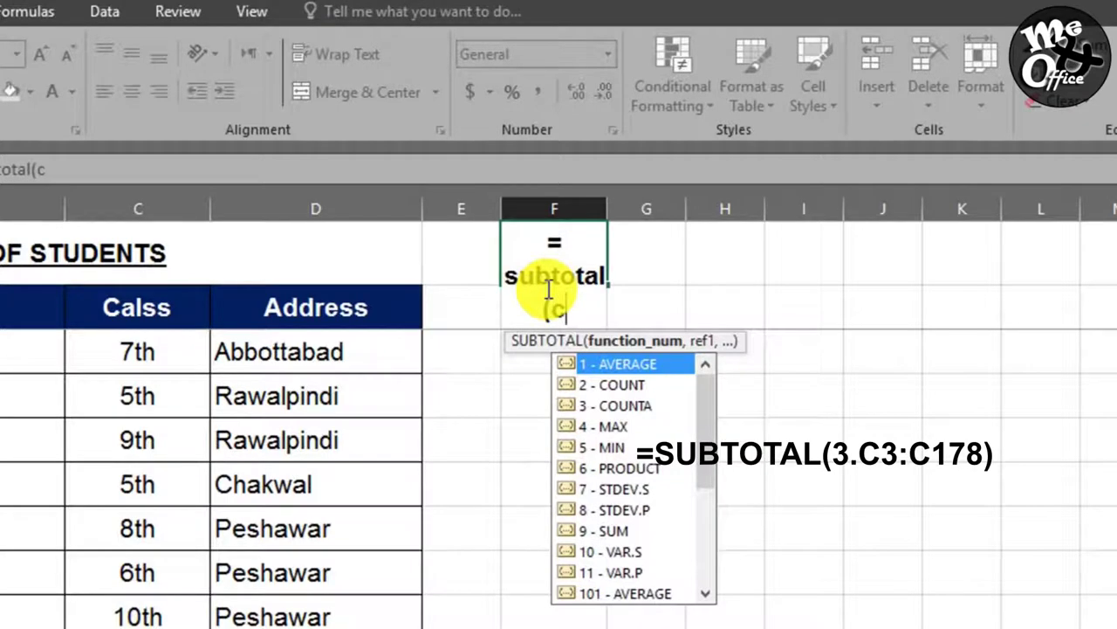
pyautogui.press('BackSpace')
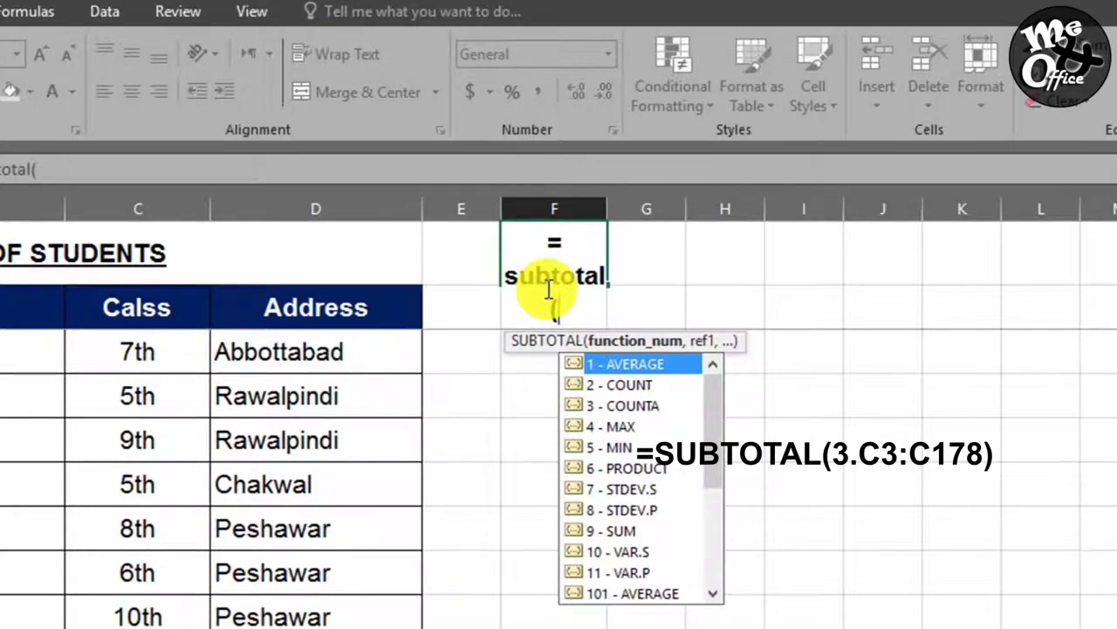
pyautogui.doubleClick(645, 409)
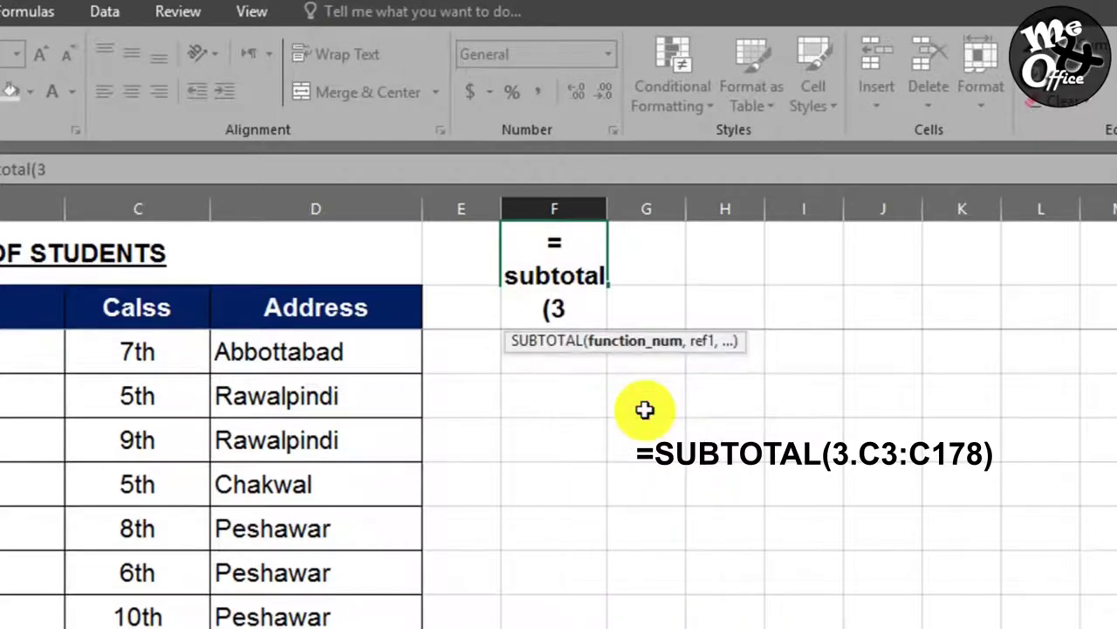
pyautogui.write(',')
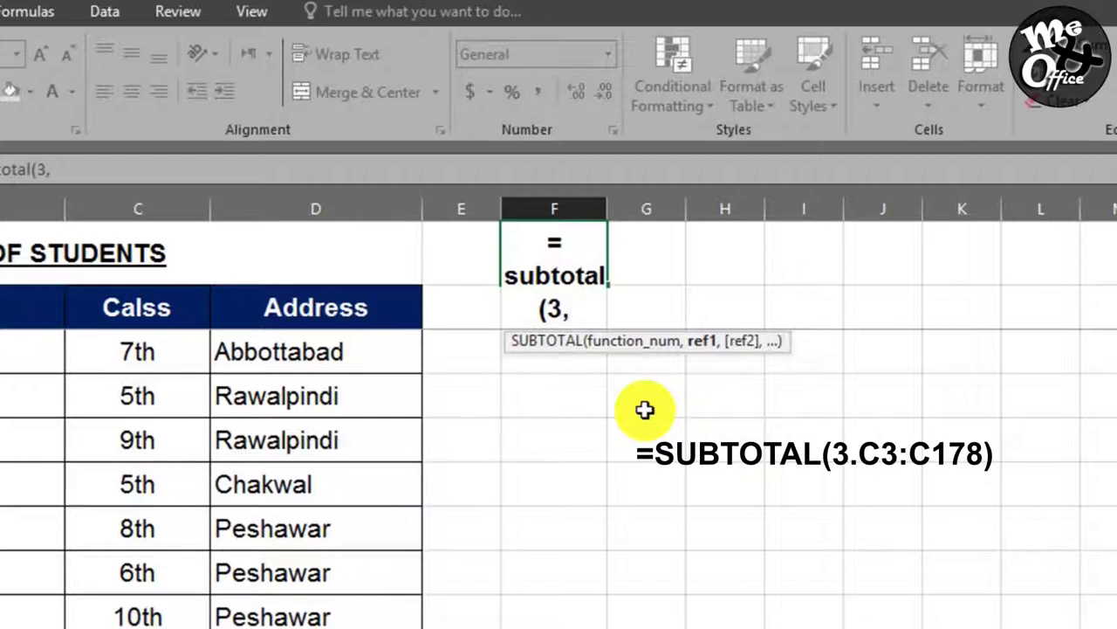
pyautogui.write('c3')
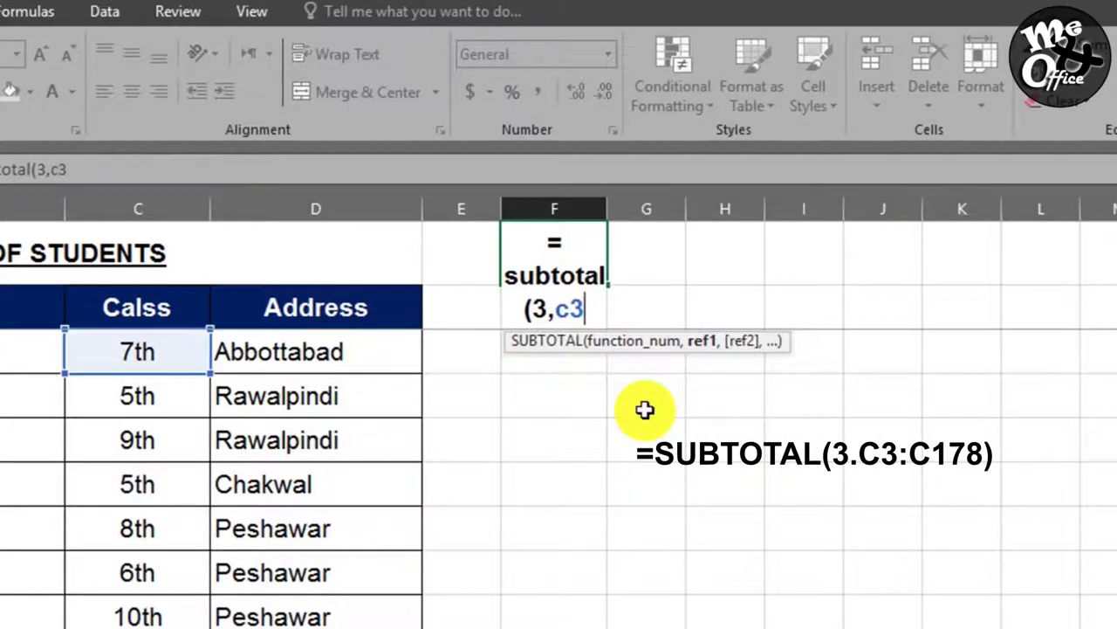
pyautogui.write(':')
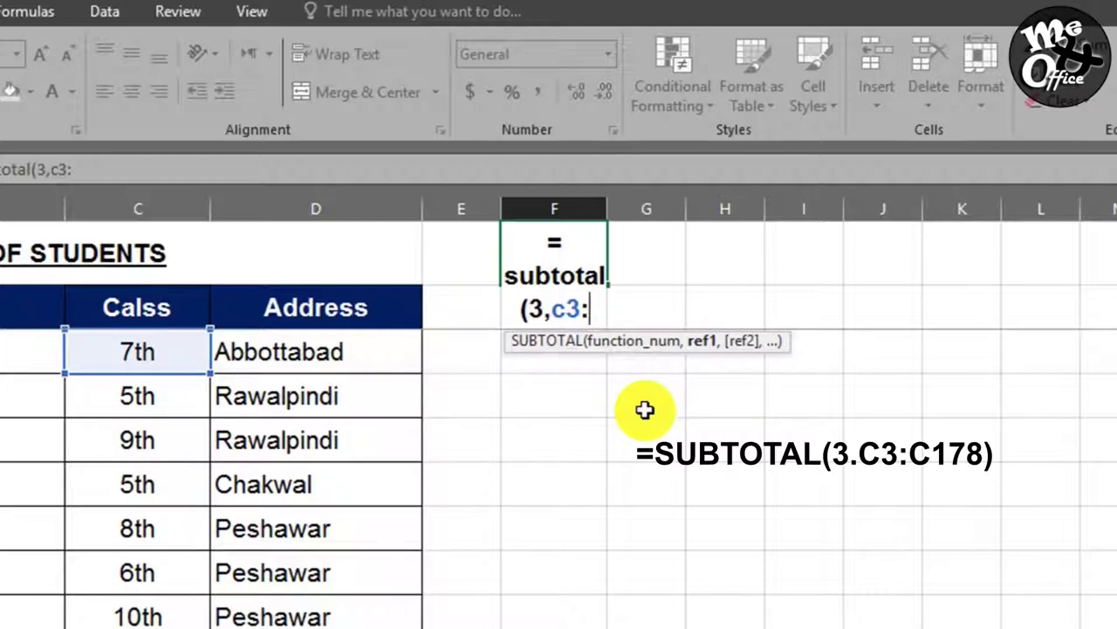
pyautogui.write('c17')
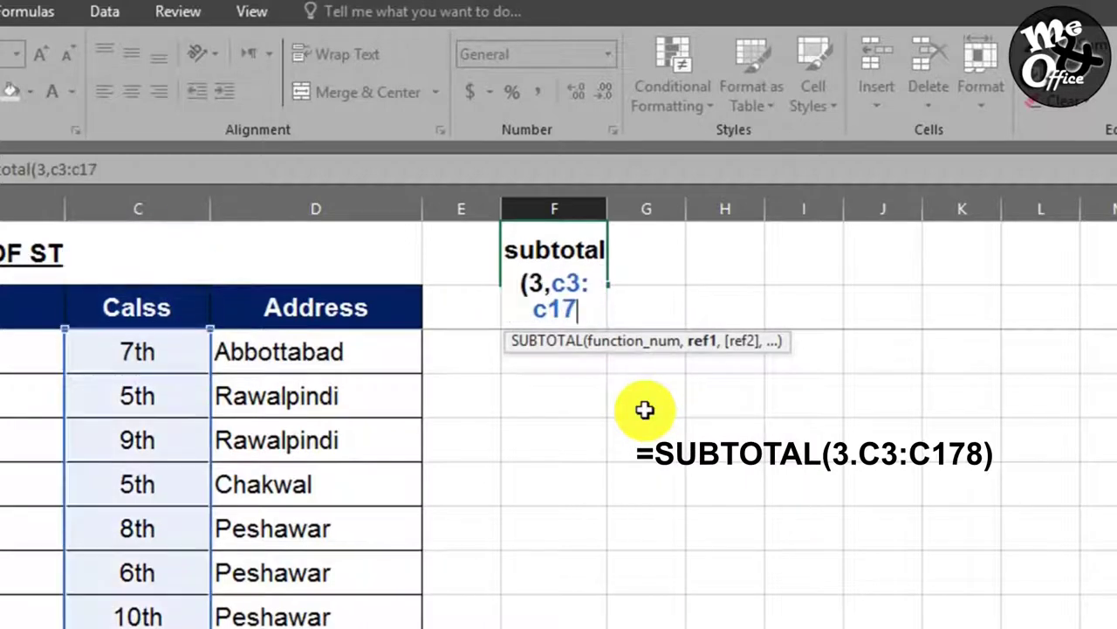
pyautogui.write('8')
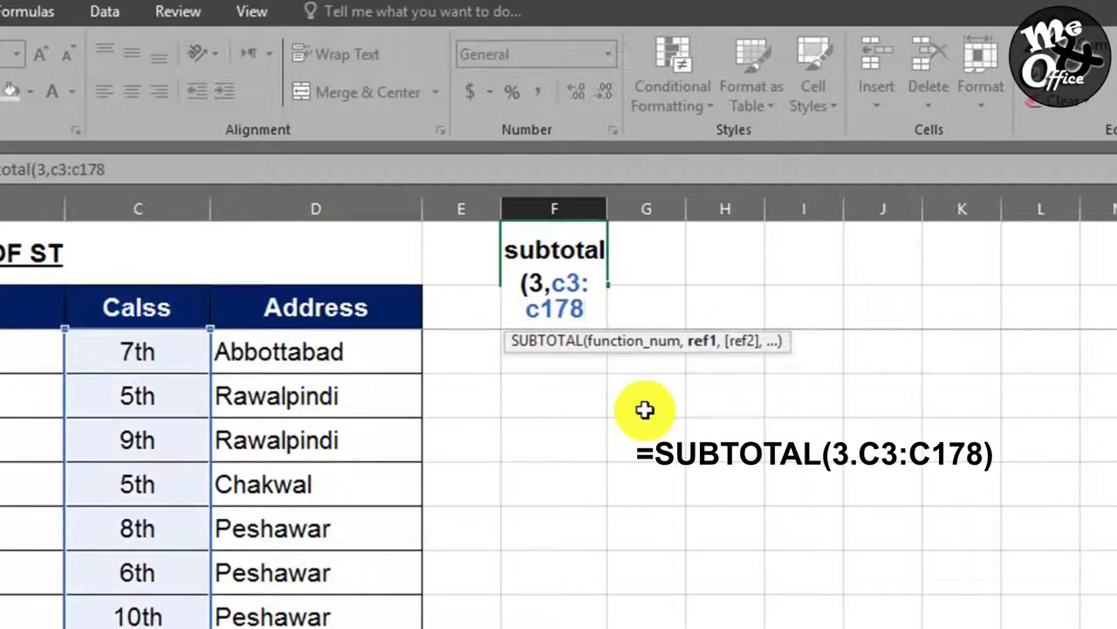
pyautogui.write(')')
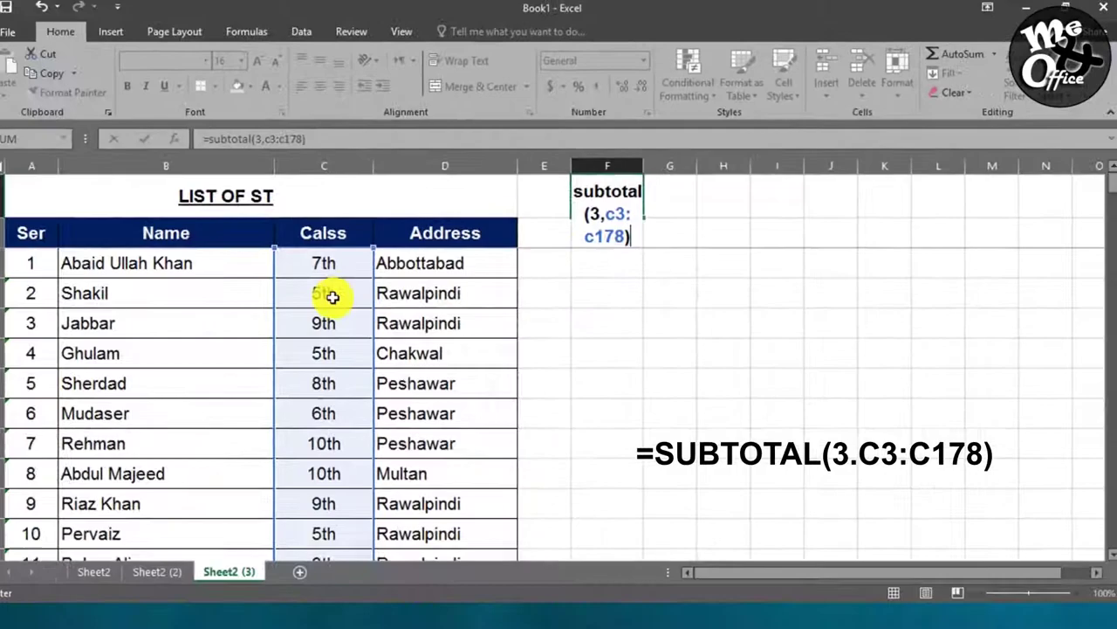
pyautogui.scroll(-6, 340, 294)
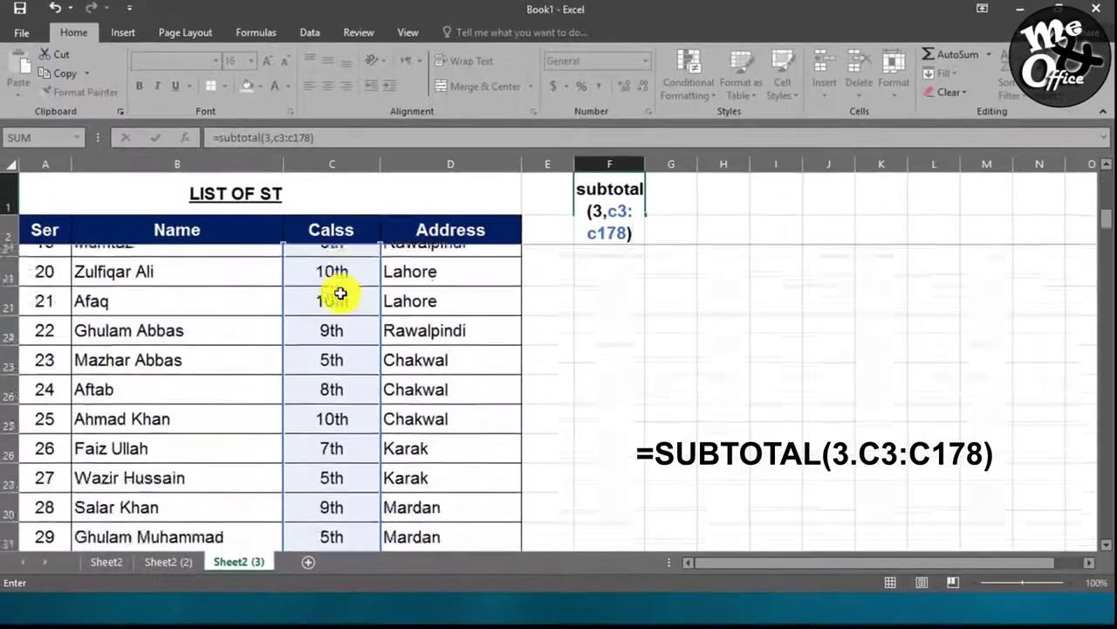
pyautogui.scroll(-7, 340, 294)
pyautogui.scroll(-9, 340, 294)
pyautogui.scroll(-11, 339, 295)
pyautogui.scroll(-13, 340, 294)
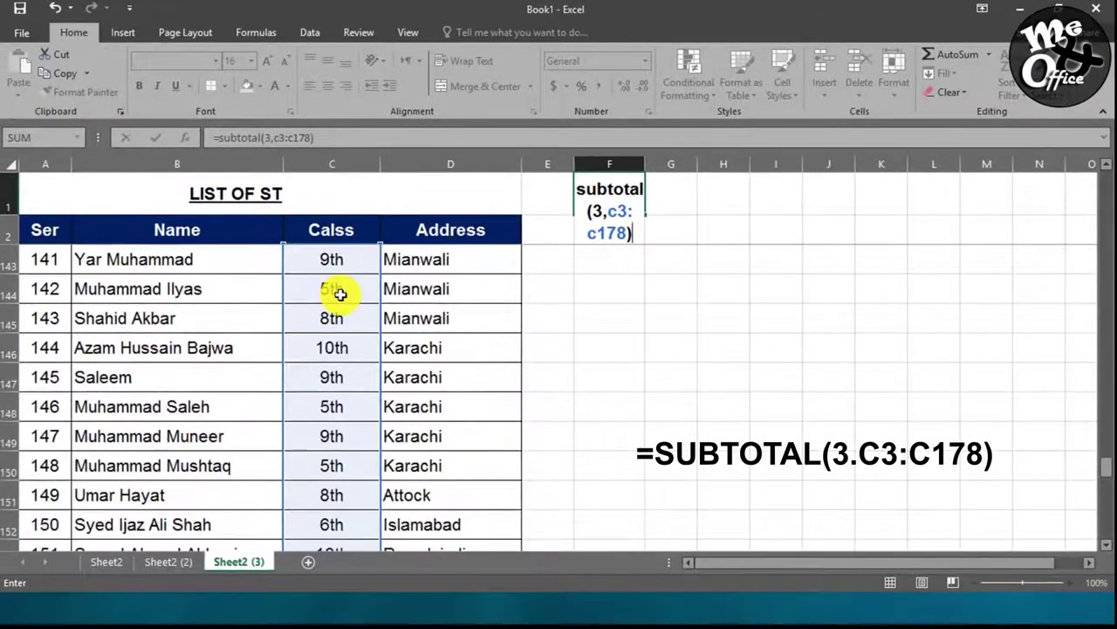
pyautogui.scroll(-13, 340, 294)
pyautogui.scroll(7, 342, 312)
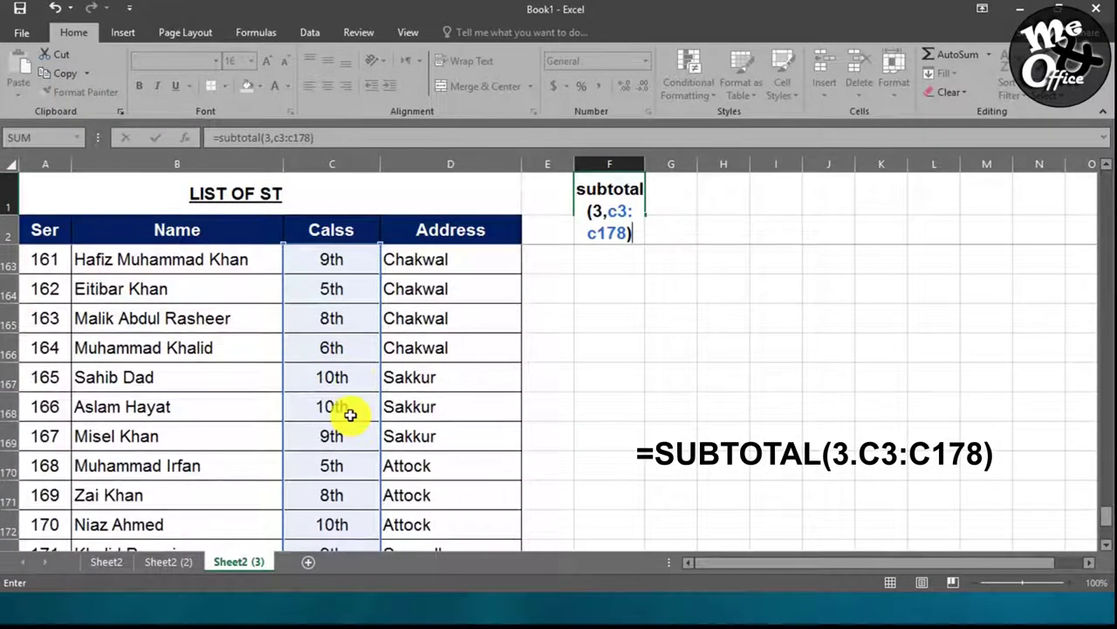
pyautogui.scroll(-3, 349, 413)
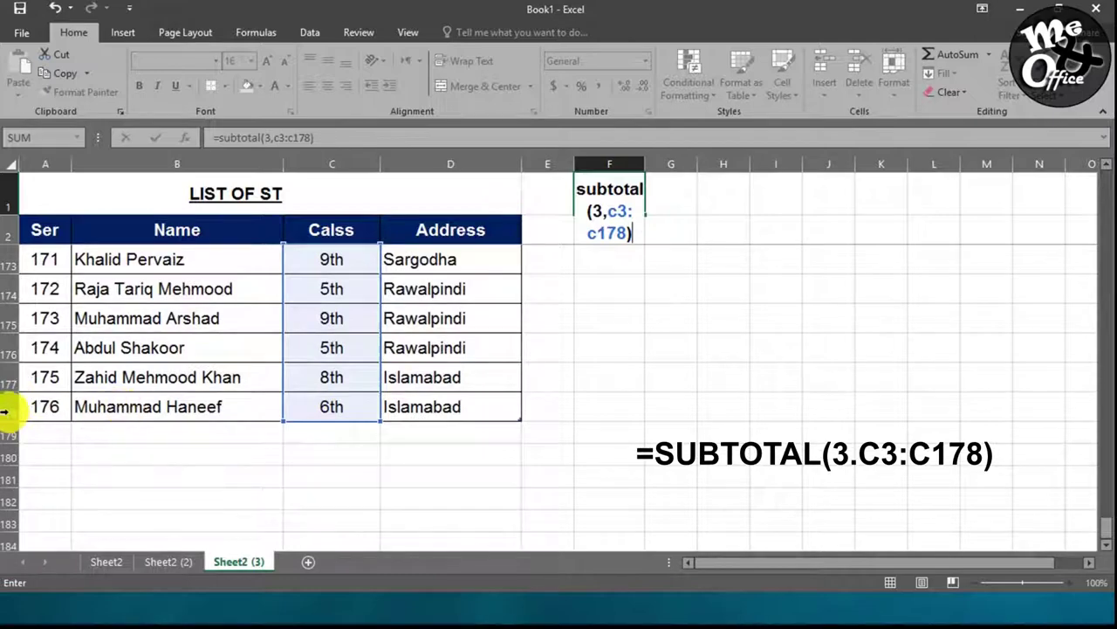
pyautogui.scroll(5, 399, 366)
pyautogui.scroll(19, 402, 366)
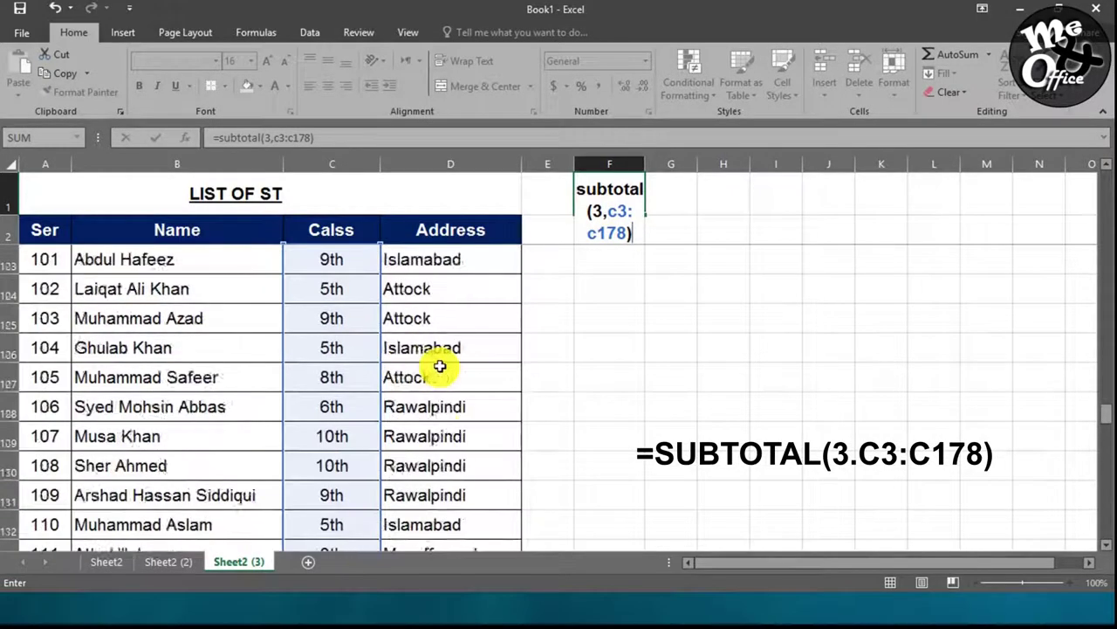
pyautogui.scroll(20, 436, 367)
pyautogui.press('Return')
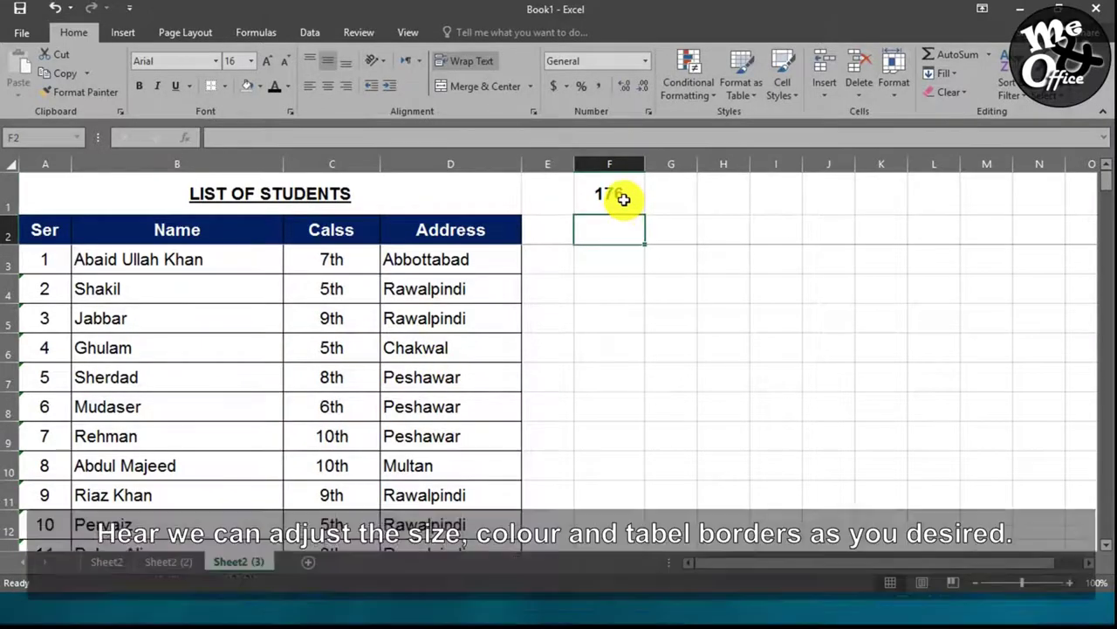
# Step: Give the count cell F1 yellow font and a dark blue fill
pyautogui.click(615, 203)
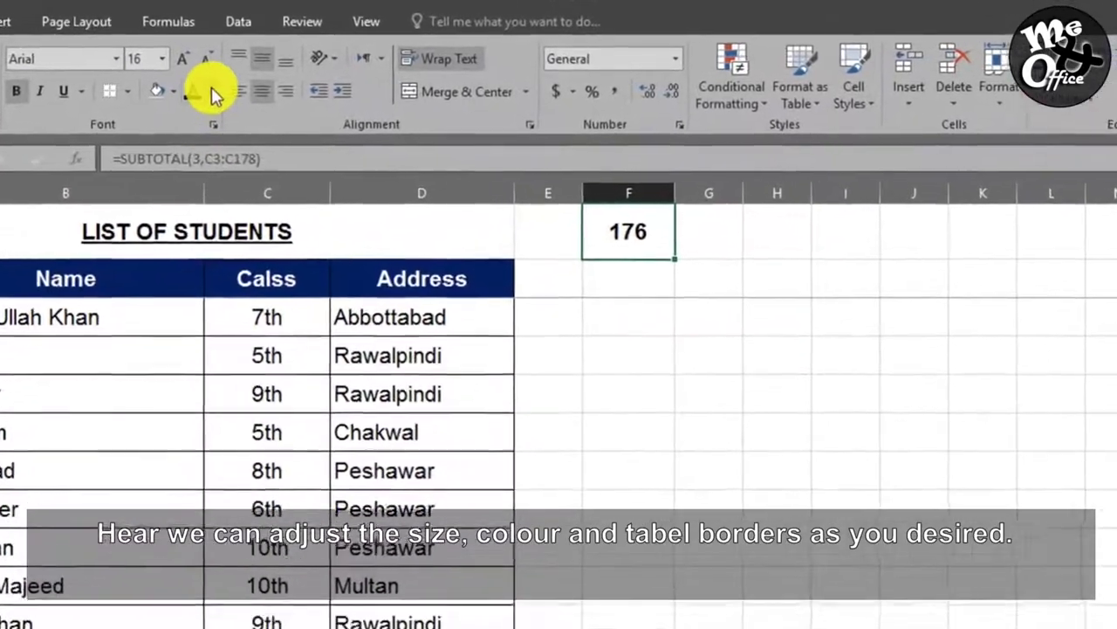
pyautogui.click(269, 87)
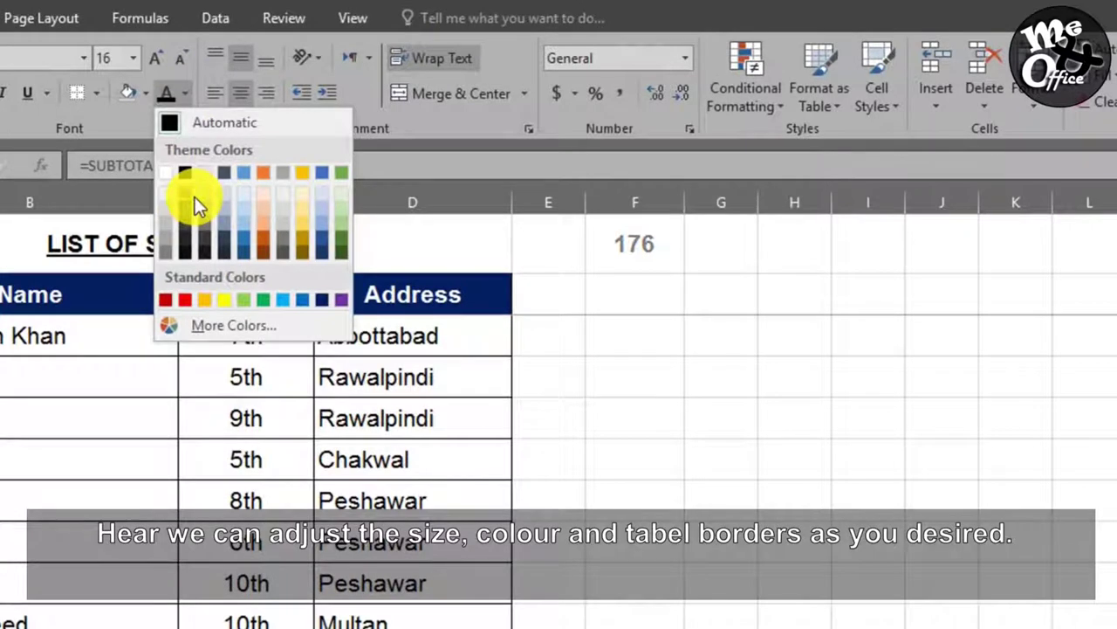
pyautogui.click(222, 300)
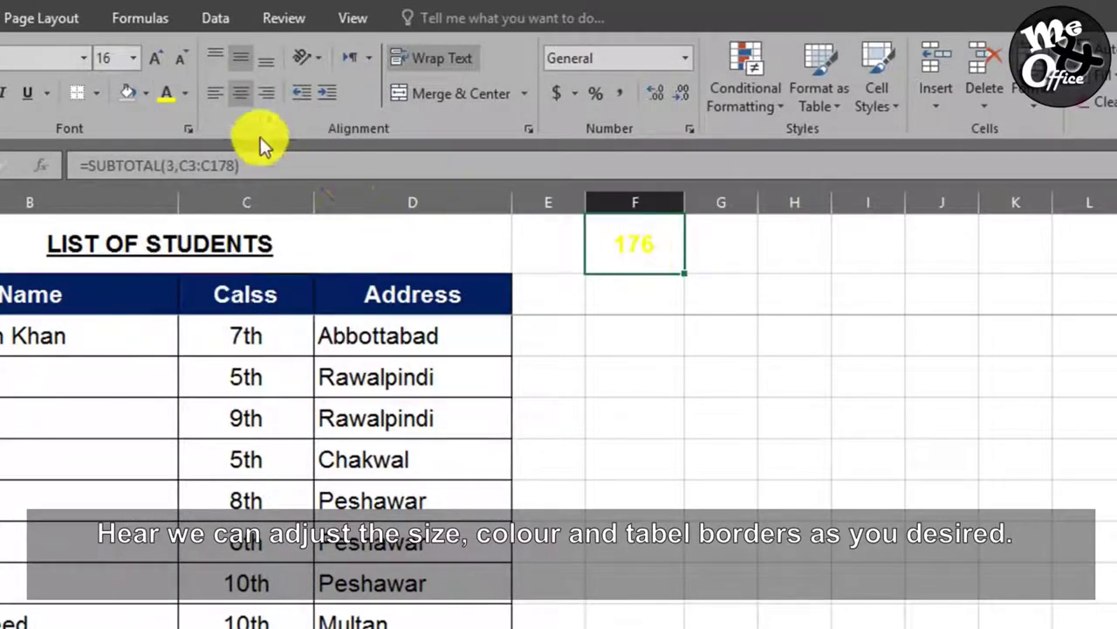
pyautogui.click(145, 95)
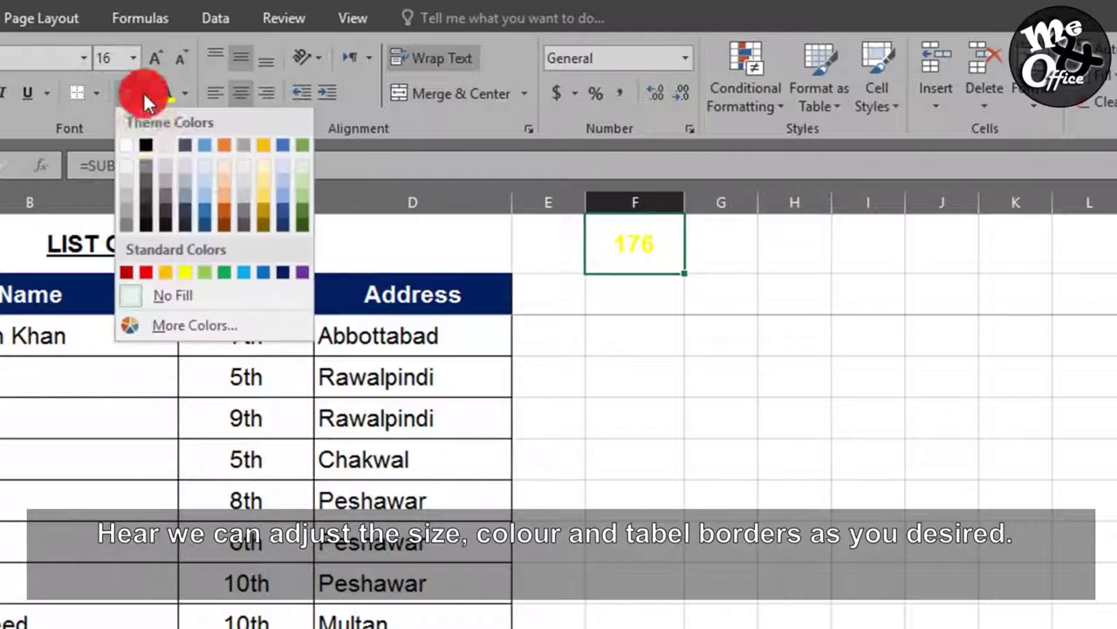
pyautogui.click(283, 274)
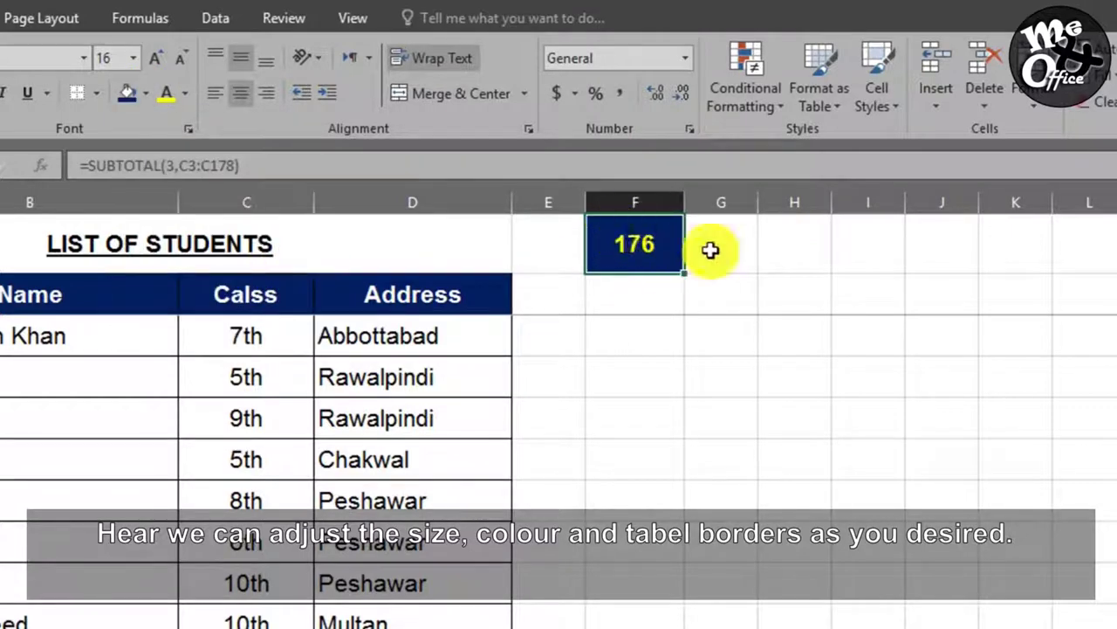
# Step: Apply a dark red medium solid border to the count cell via More Borders
pyautogui.click(97, 93)
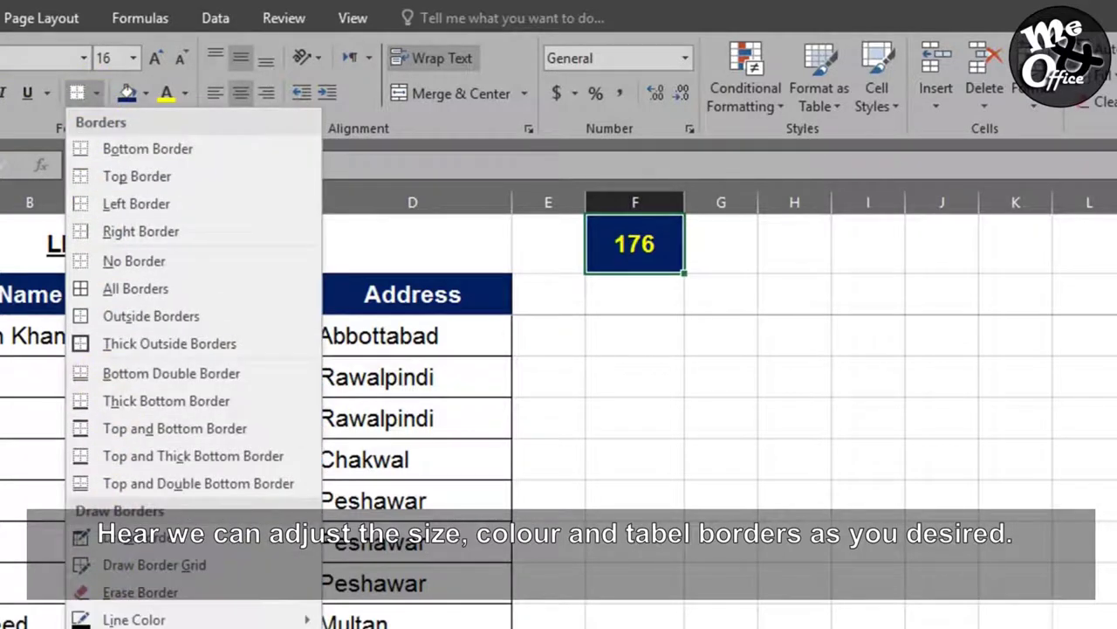
pyautogui.click(139, 624)
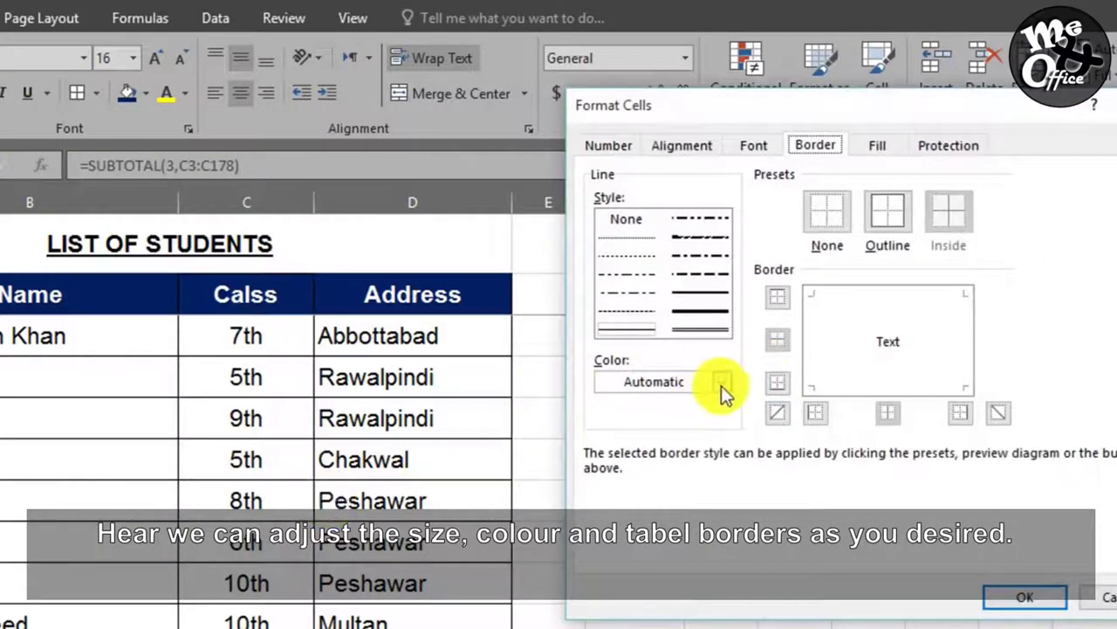
pyautogui.click(721, 385)
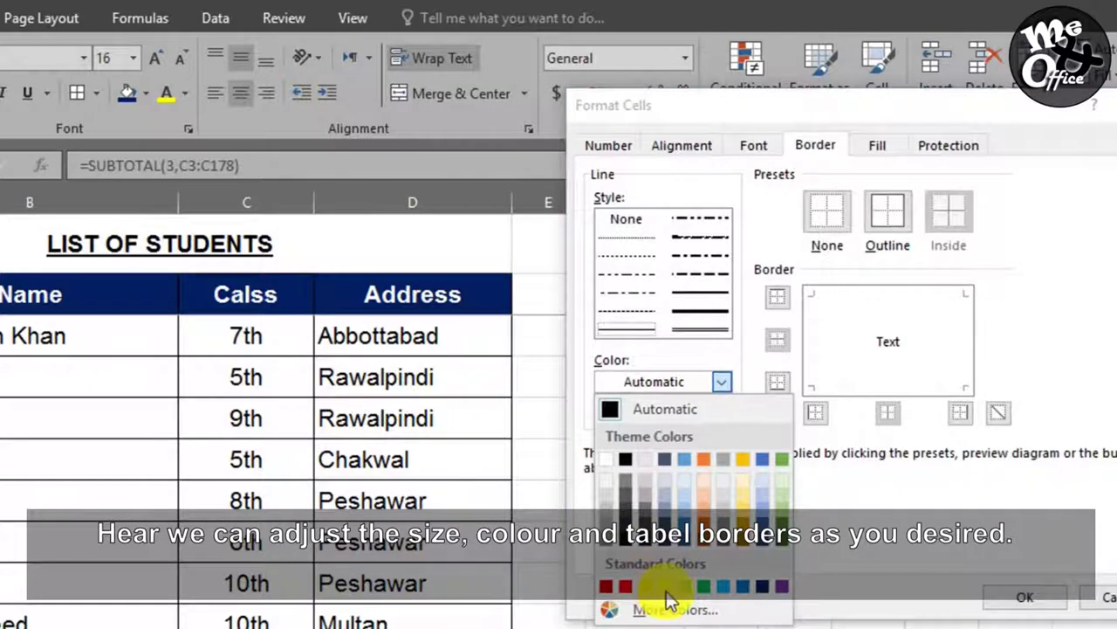
pyautogui.click(606, 586)
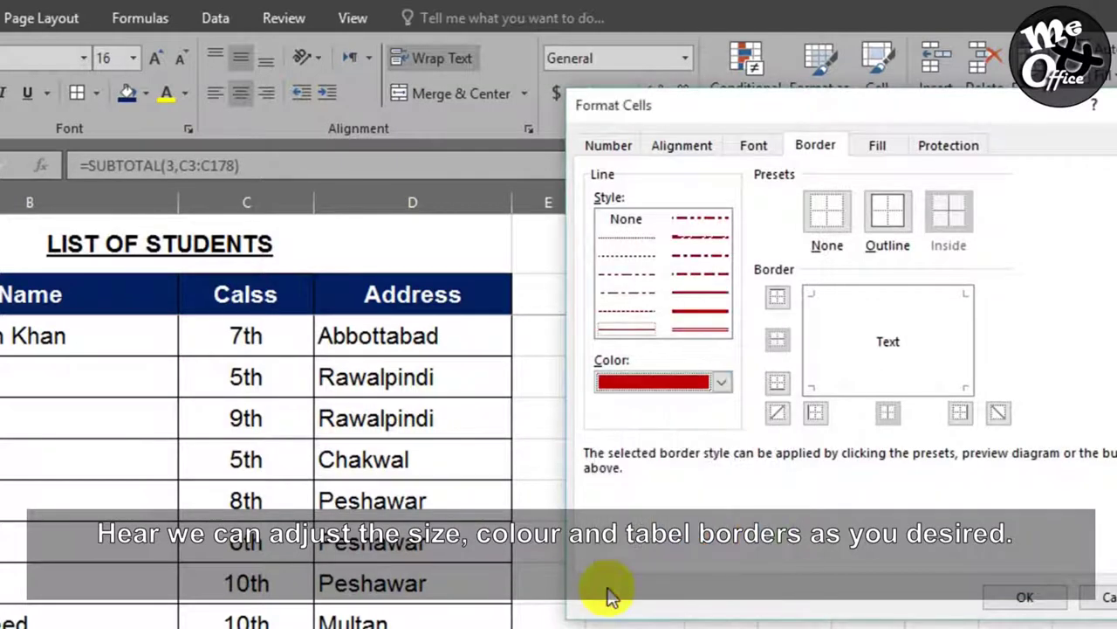
pyautogui.click(708, 294)
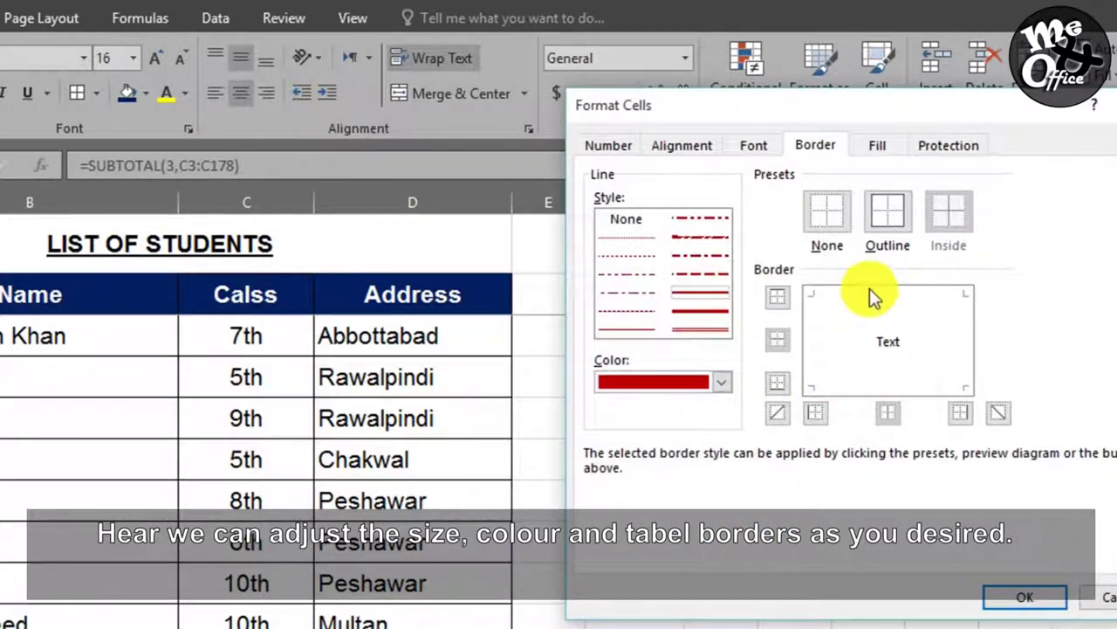
pyautogui.click(870, 292)
pyautogui.click(821, 336)
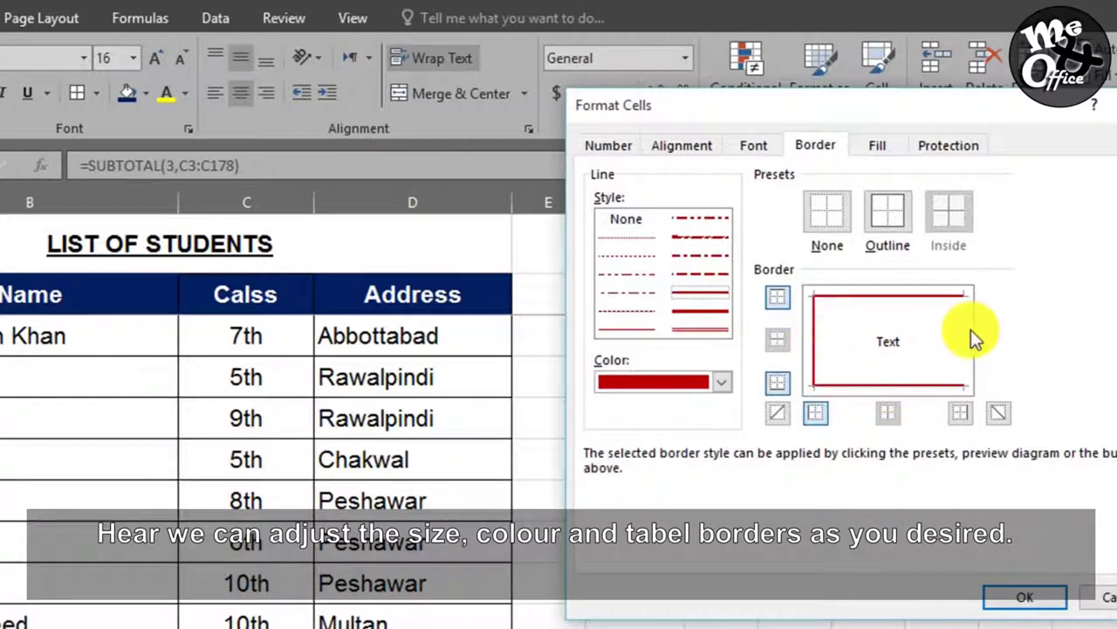
pyautogui.click(1030, 599)
pyautogui.click(624, 331)
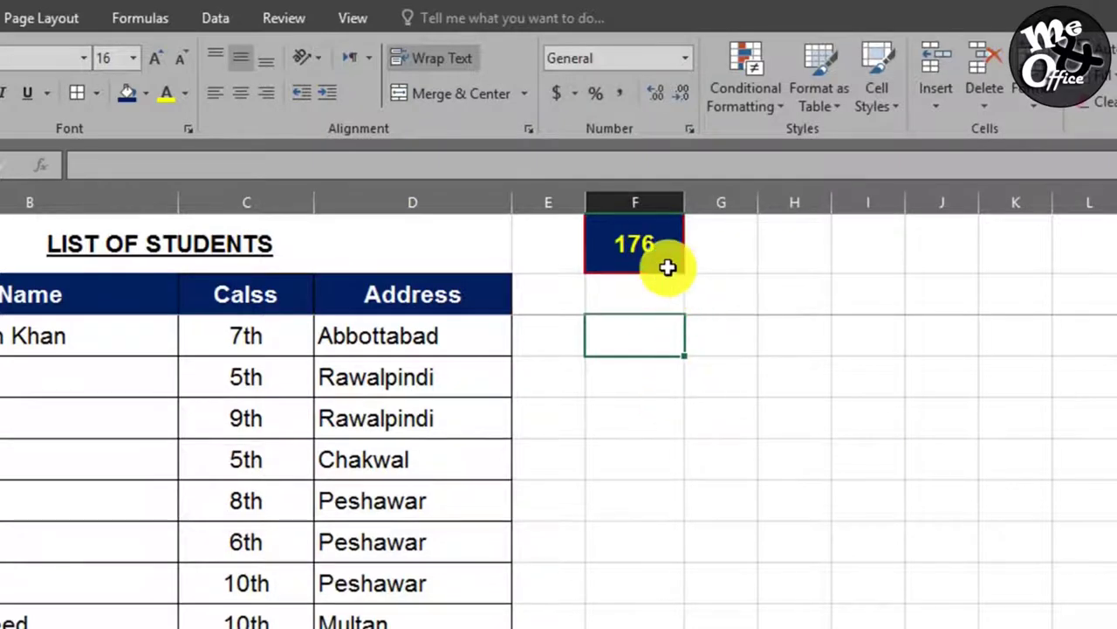
pyautogui.click(666, 265)
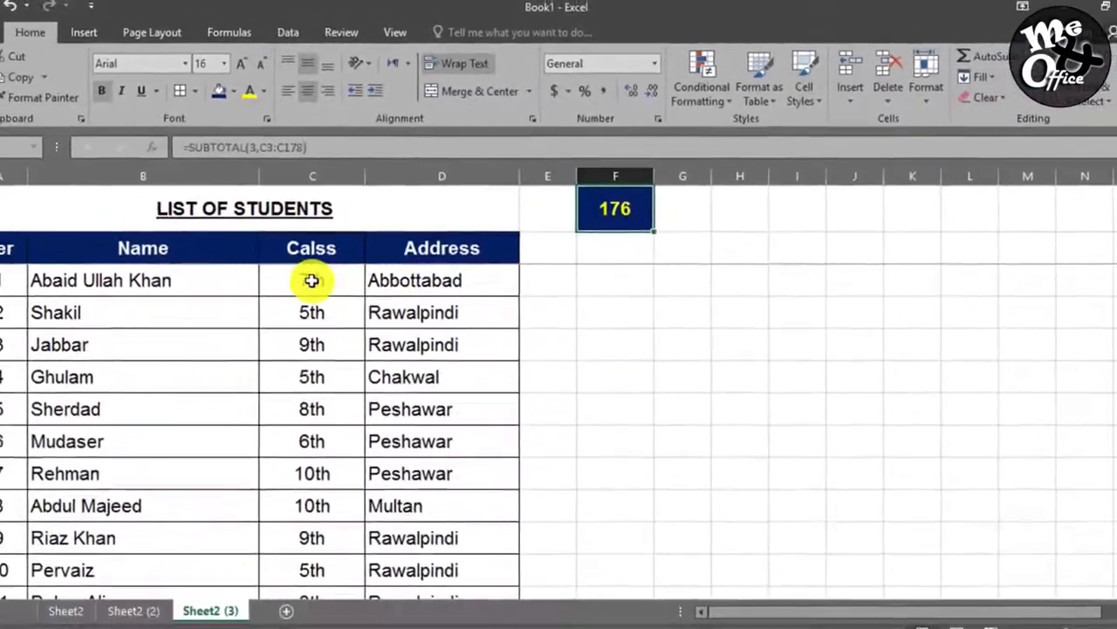
pyautogui.moveTo(332, 263); pyautogui.dragTo(332, 441)
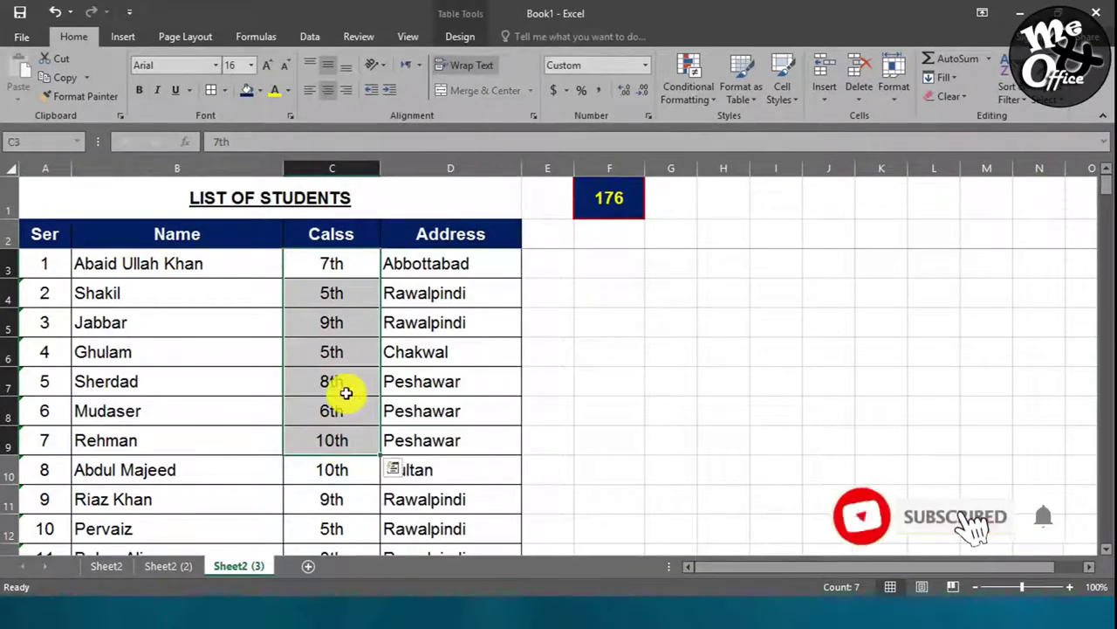
pyautogui.scroll(-3, 346, 393)
pyautogui.scroll(-7, 347, 393)
pyautogui.scroll(-10, 347, 392)
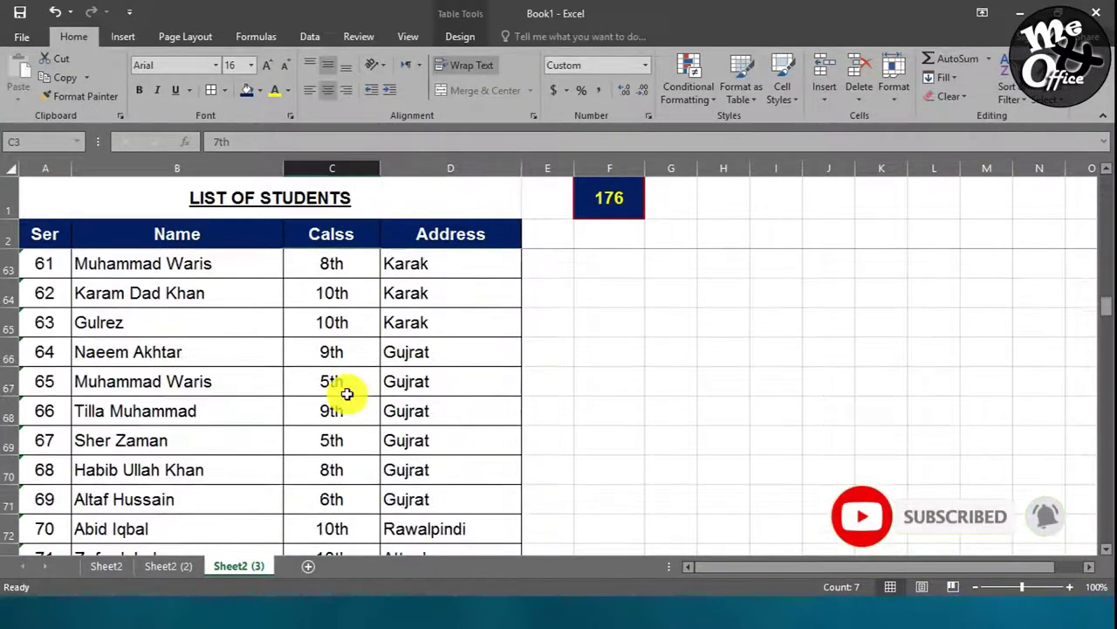
pyautogui.scroll(-7, 347, 392)
pyautogui.scroll(-10, 346, 393)
pyautogui.scroll(-7, 347, 393)
pyautogui.scroll(-5, 347, 393)
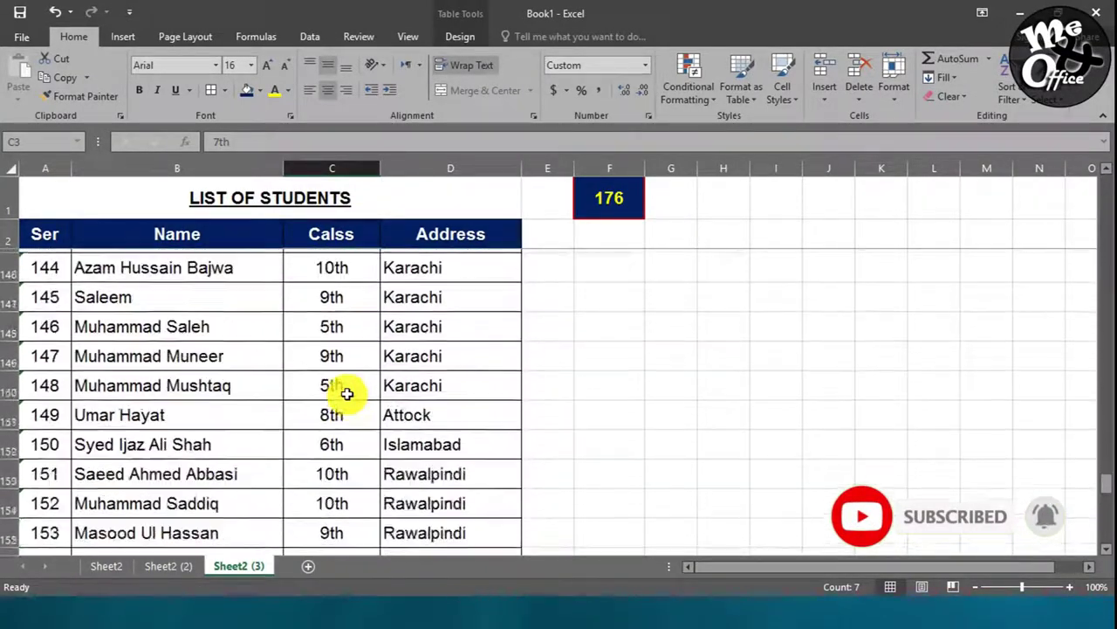
pyautogui.scroll(-9, 346, 393)
pyautogui.moveTo(43, 411); pyautogui.dragTo(317, 422)
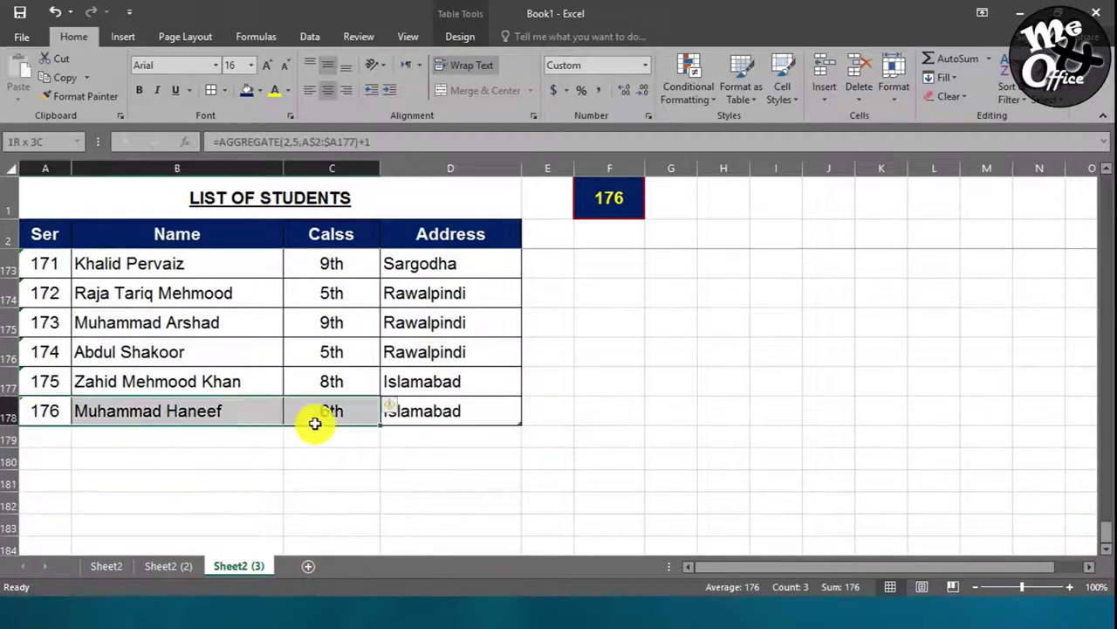
pyautogui.click(367, 381)
pyautogui.scroll(1, 474, 282)
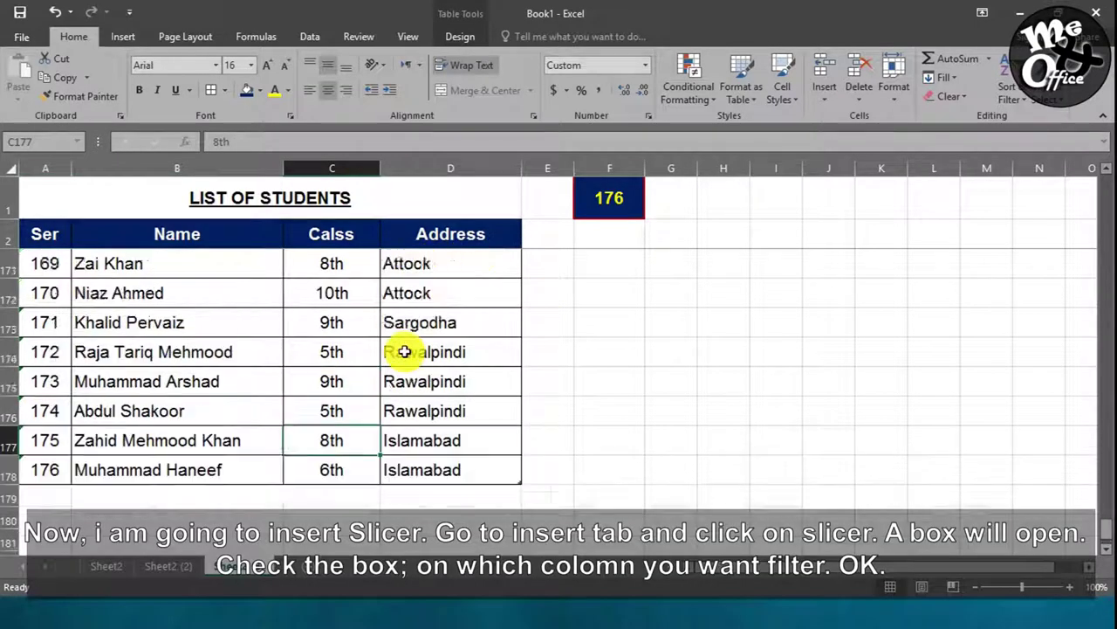
pyautogui.scroll(20, 407, 352)
pyautogui.scroll(10, 406, 352)
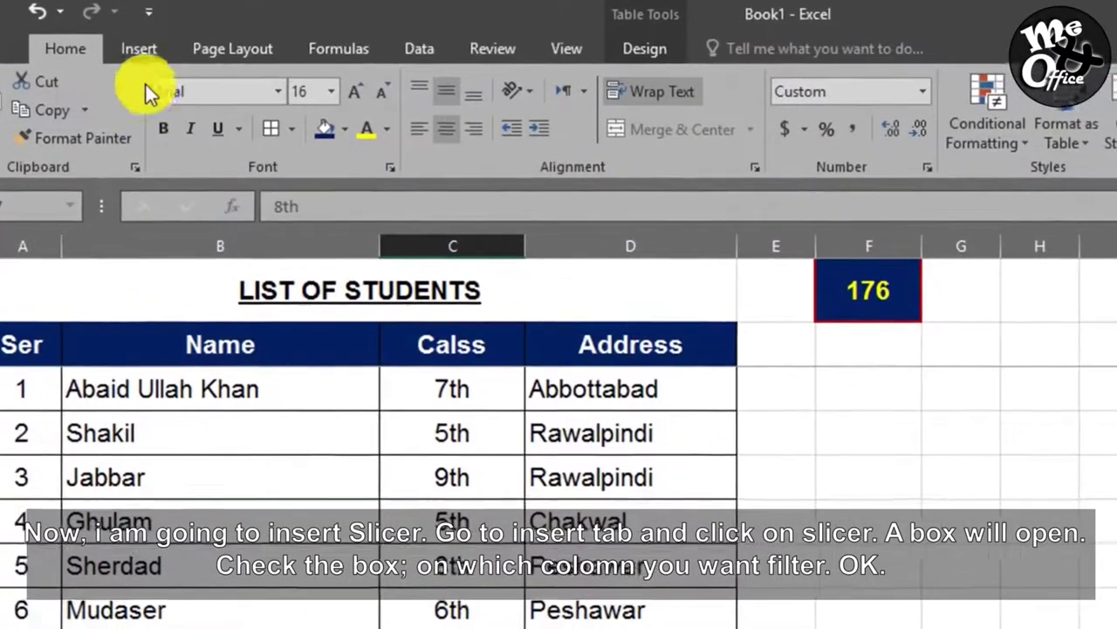
# Step: Insert a slicer on the Calss field and drag it next to the table under the count cell
pyautogui.click(178, 50)
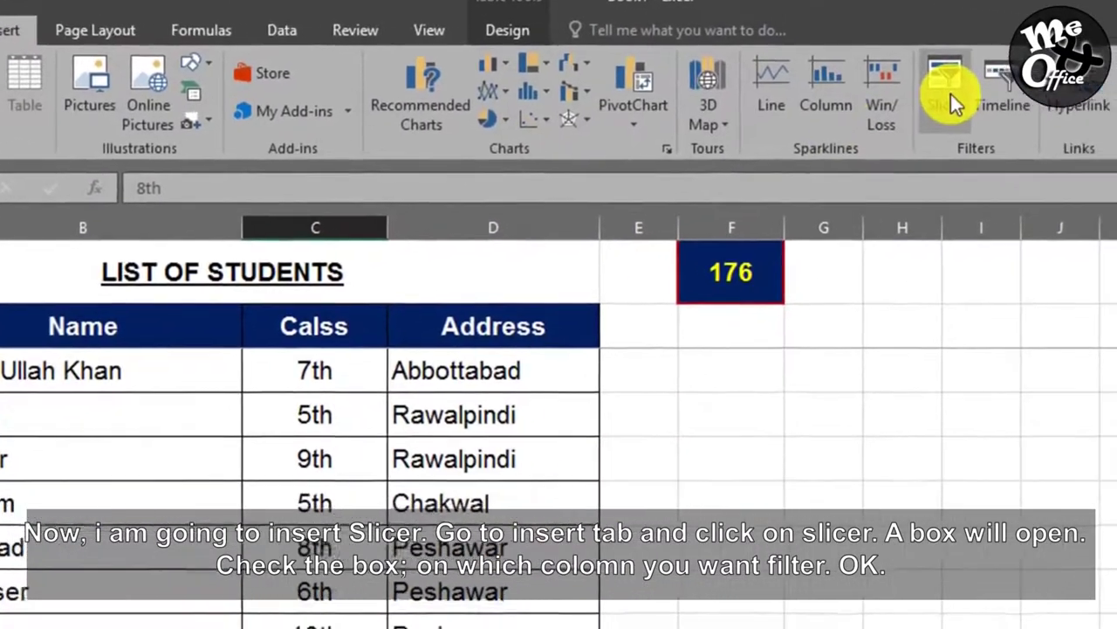
pyautogui.click(950, 94)
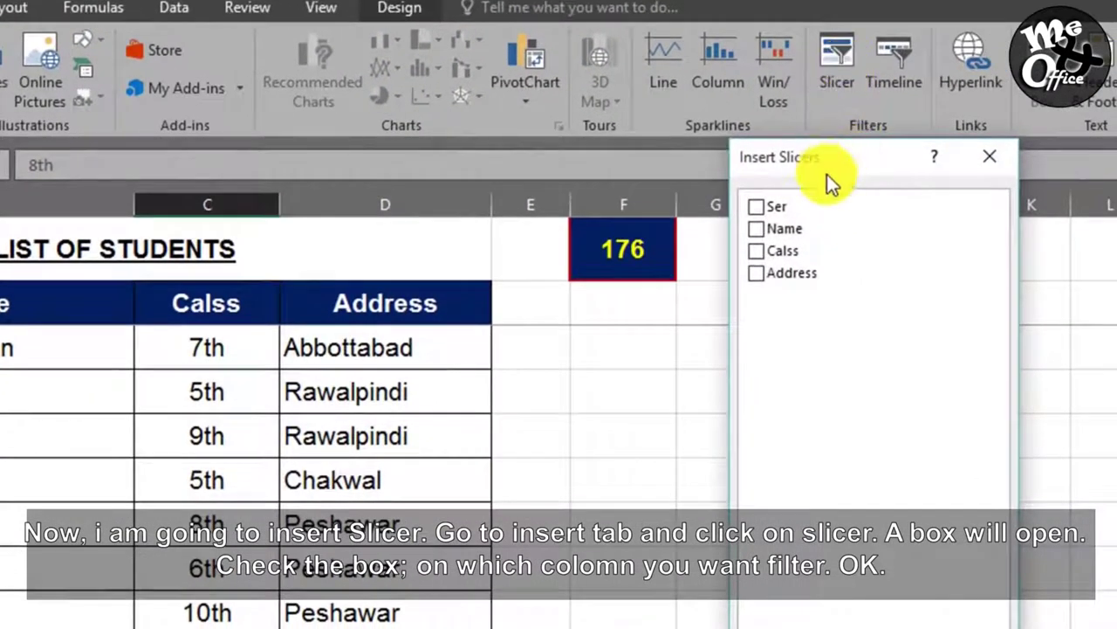
pyautogui.moveTo(883, 159); pyautogui.dragTo(912, 181)
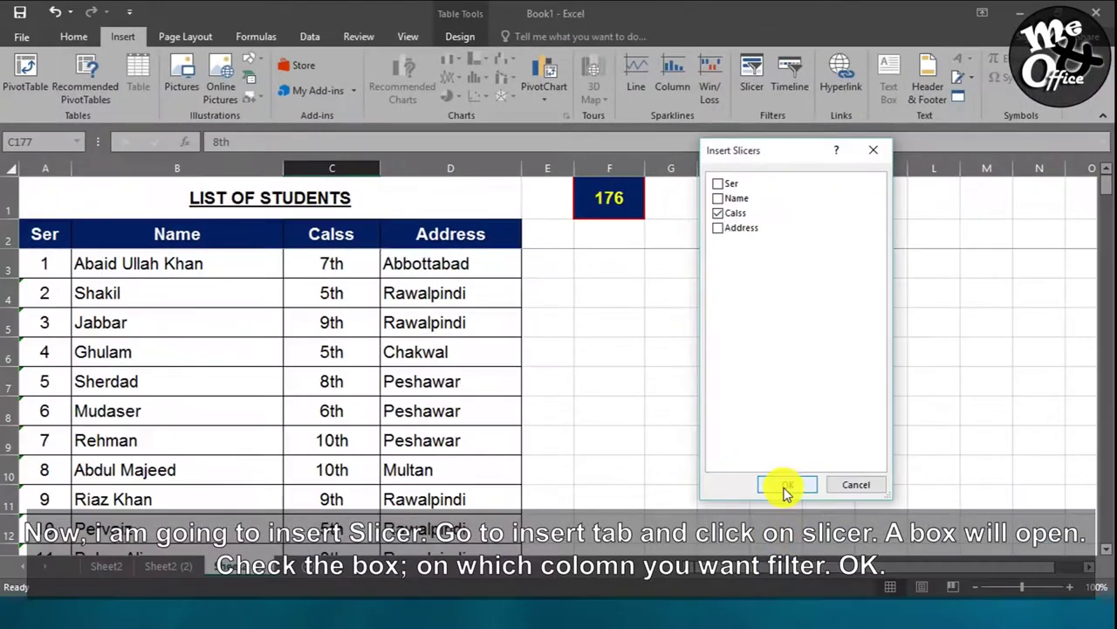
pyautogui.click(781, 485)
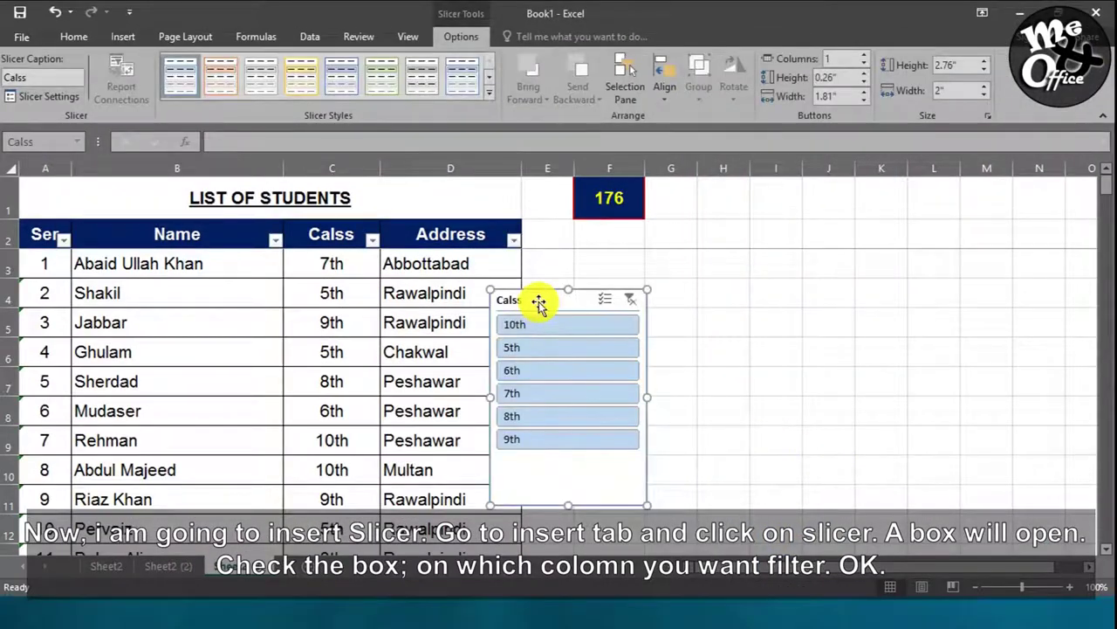
pyautogui.moveTo(538, 302)
pyautogui.mouseDown()
pyautogui.moveTo(557, 301)
pyautogui.moveTo(580, 235)
pyautogui.mouseUp()
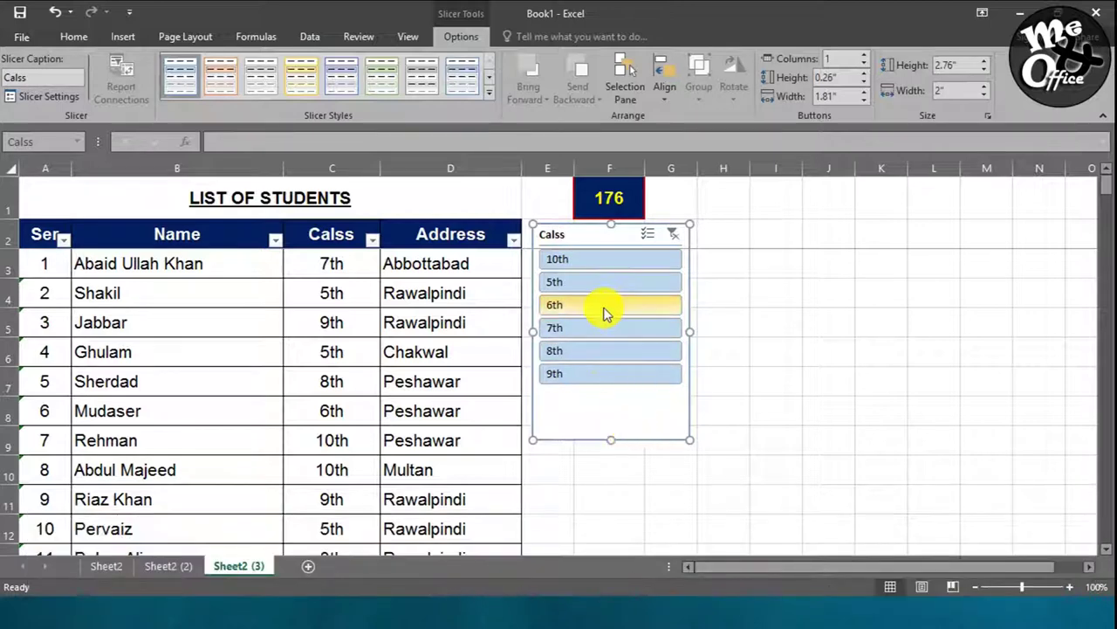
pyautogui.click(608, 262)
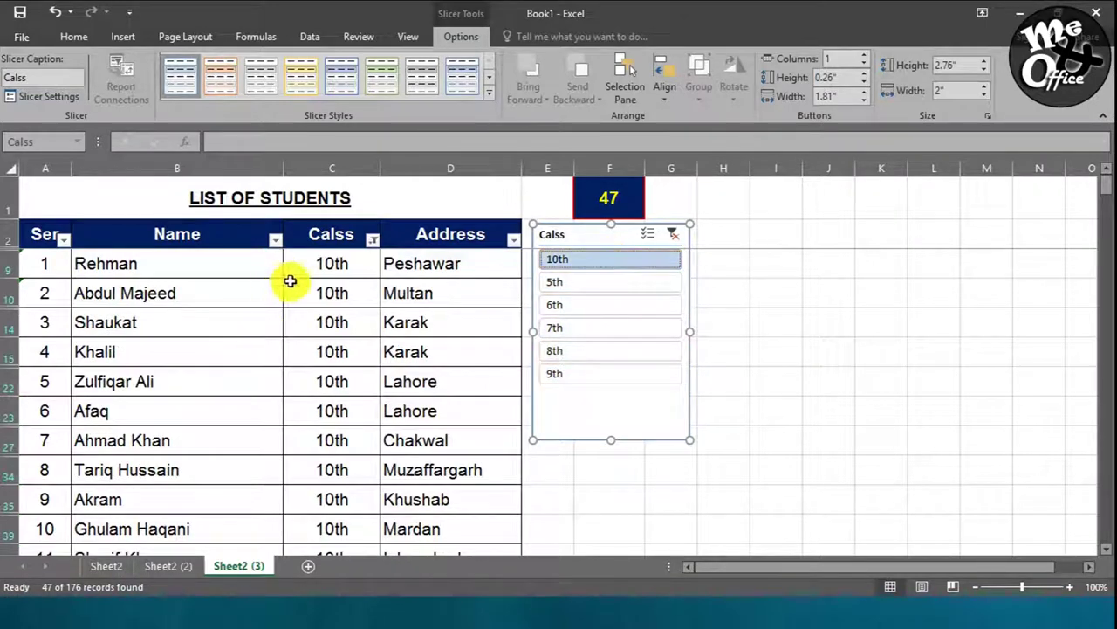
pyautogui.moveTo(250, 272)
pyautogui.mouseDown()
pyautogui.moveTo(344, 367)
pyautogui.moveTo(337, 481)
pyautogui.mouseUp()
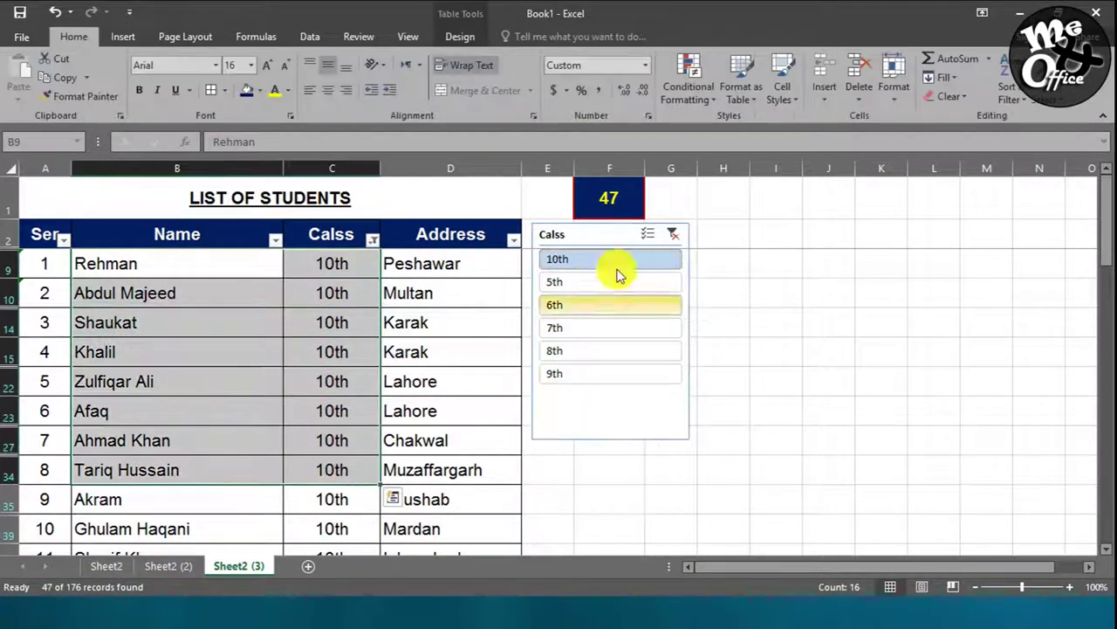
pyautogui.click(623, 198)
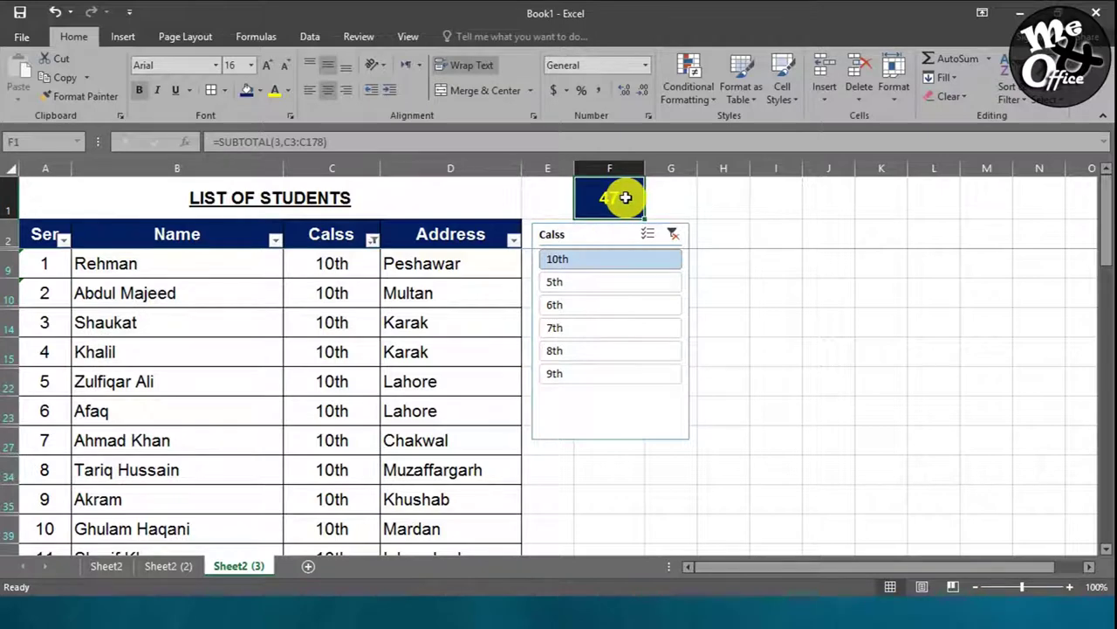
pyautogui.moveTo(348, 294); pyautogui.dragTo(347, 385)
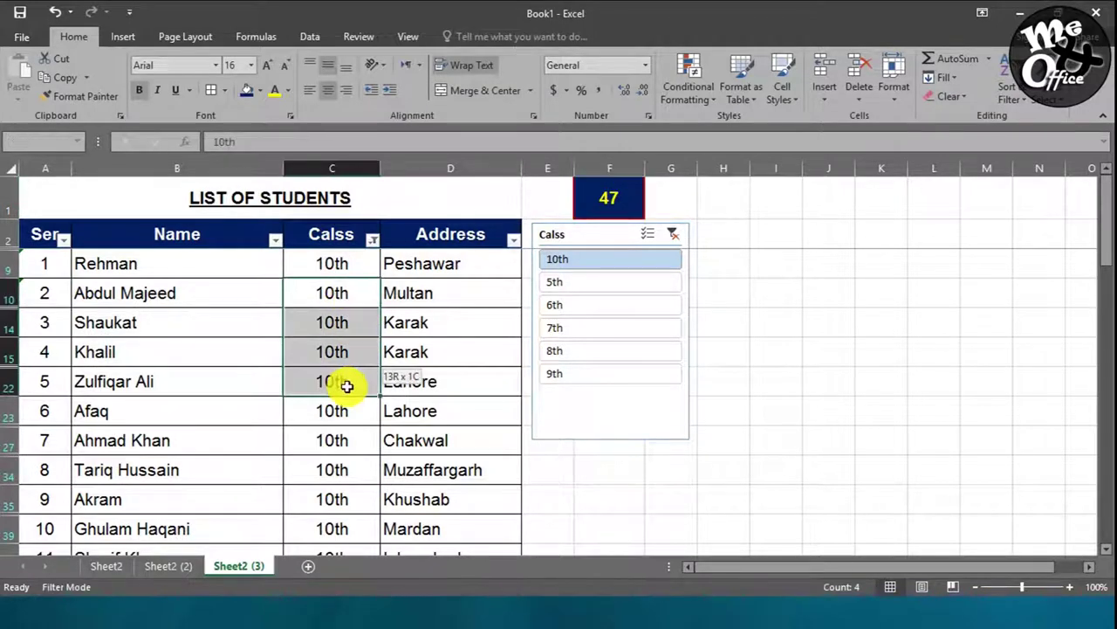
pyautogui.moveTo(55, 262); pyautogui.dragTo(53, 464)
pyautogui.scroll(-1, 55, 427)
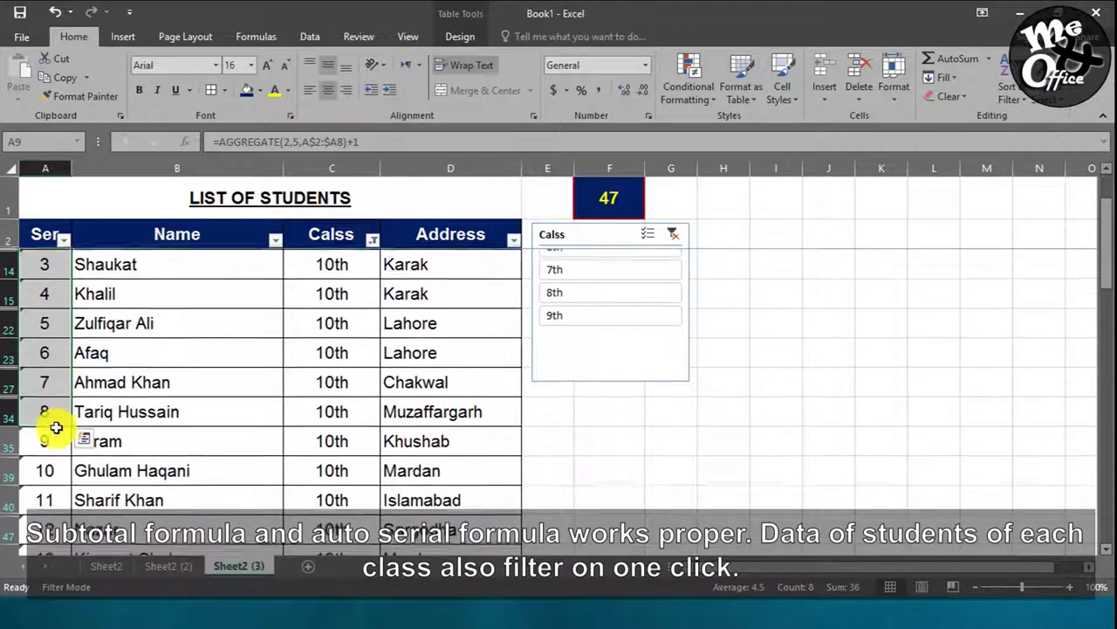
pyautogui.scroll(1, 303, 384)
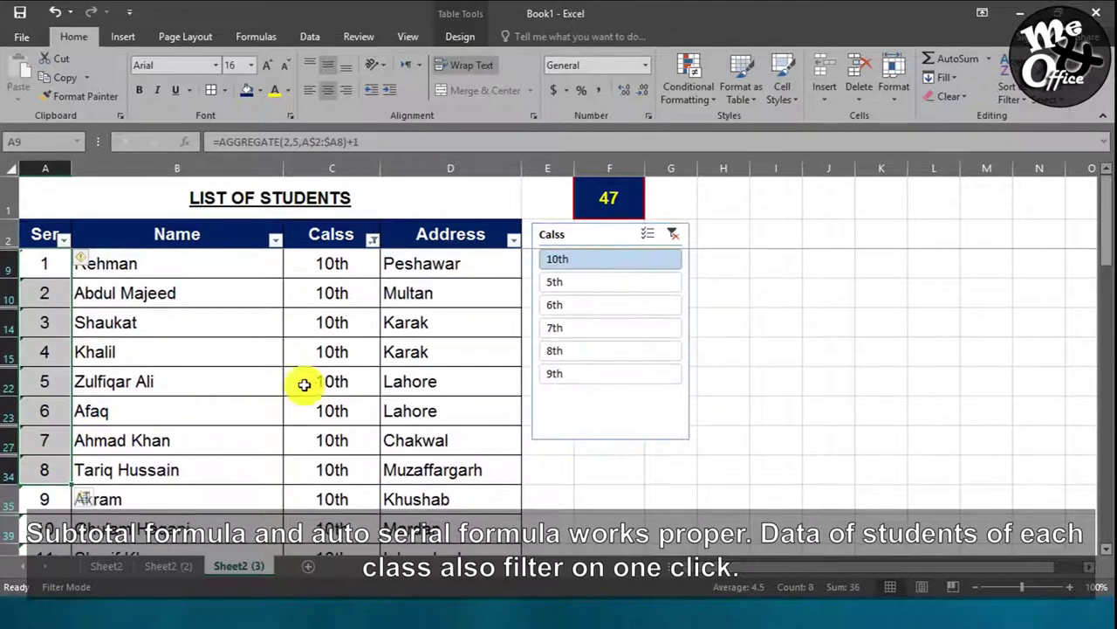
pyautogui.click(585, 334)
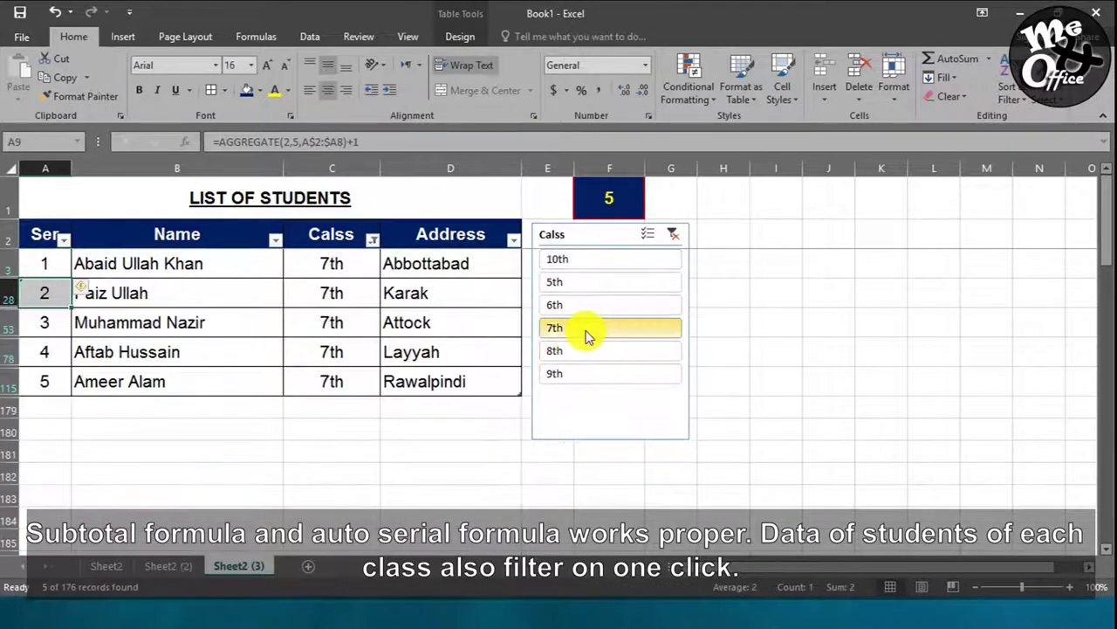
pyautogui.click(613, 210)
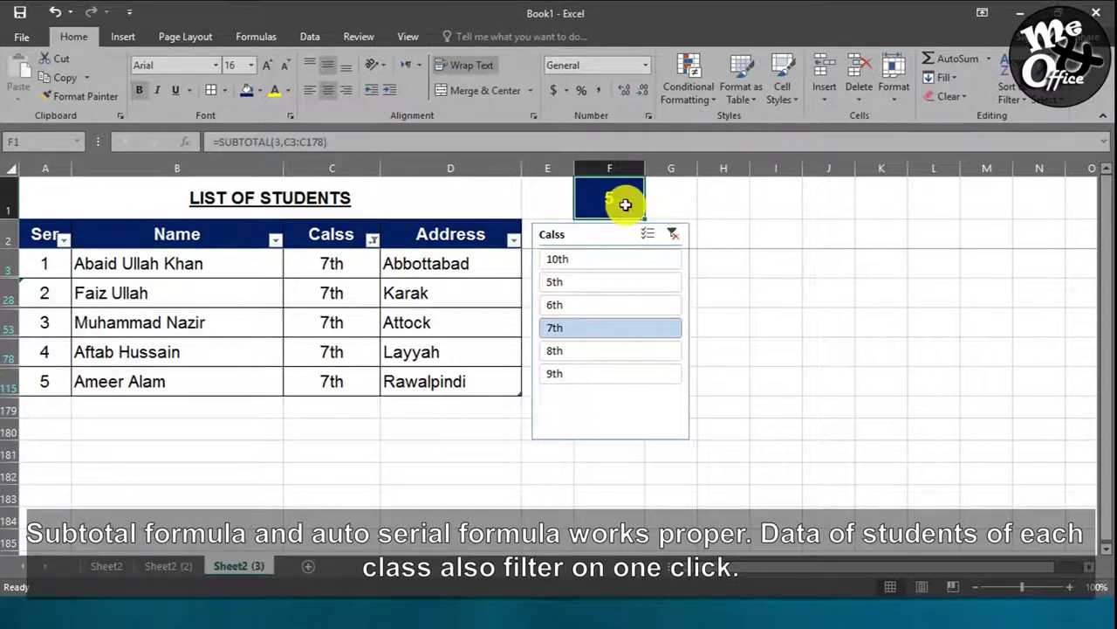
pyautogui.click(673, 235)
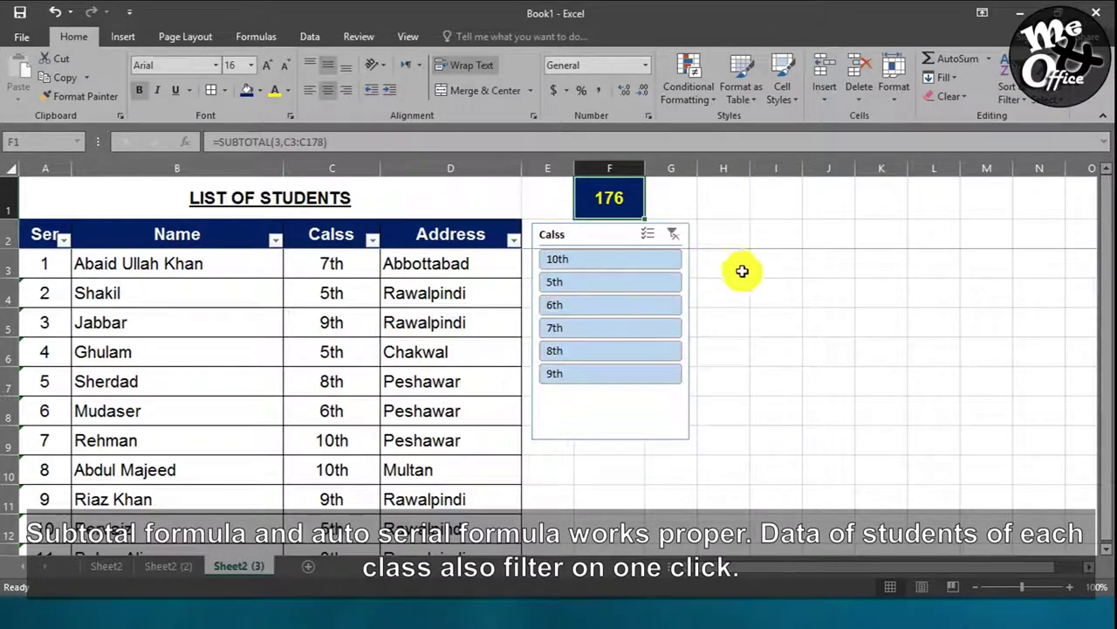
# Step: Insert a slicer for the Address field of the student table
pyautogui.moveTo(452, 237); pyautogui.dragTo(450, 351)
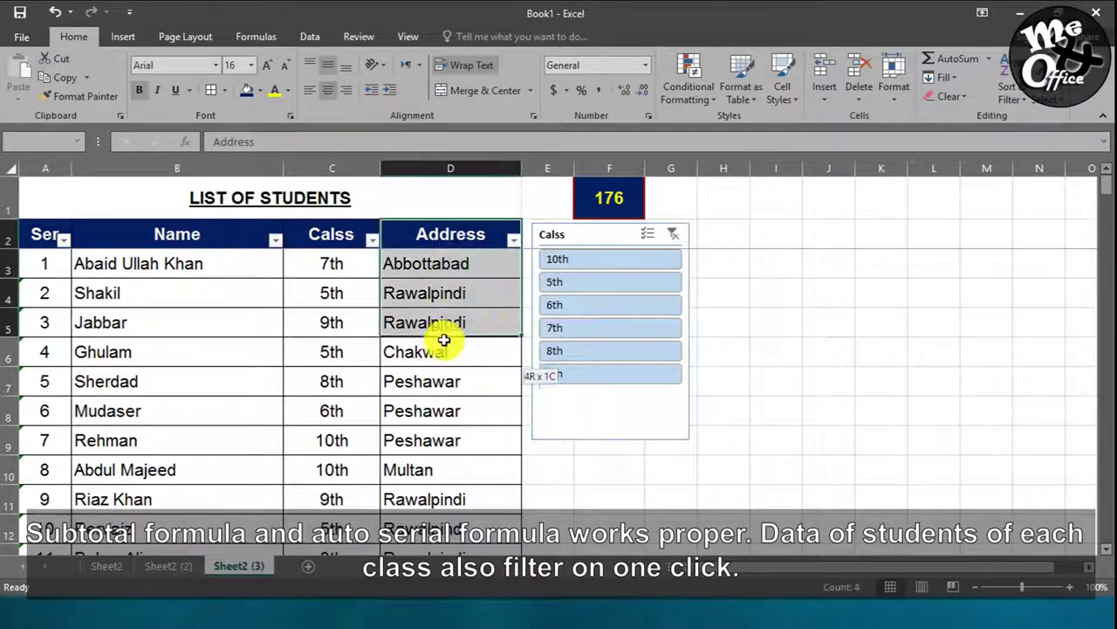
pyautogui.click(123, 40)
pyautogui.click(753, 77)
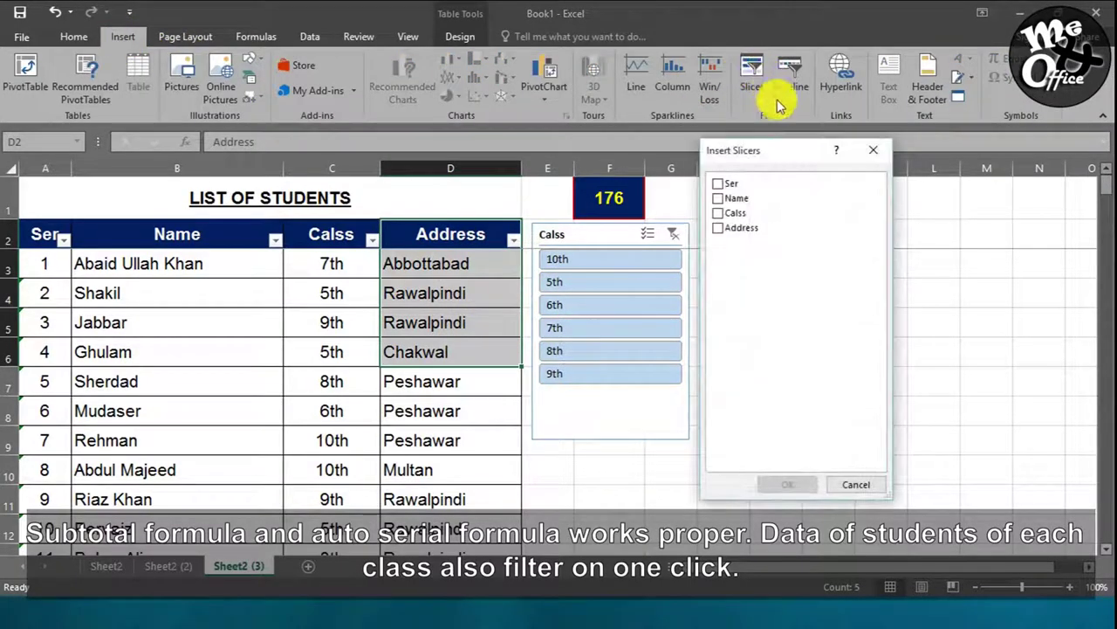
pyautogui.click(718, 229)
pyautogui.click(783, 487)
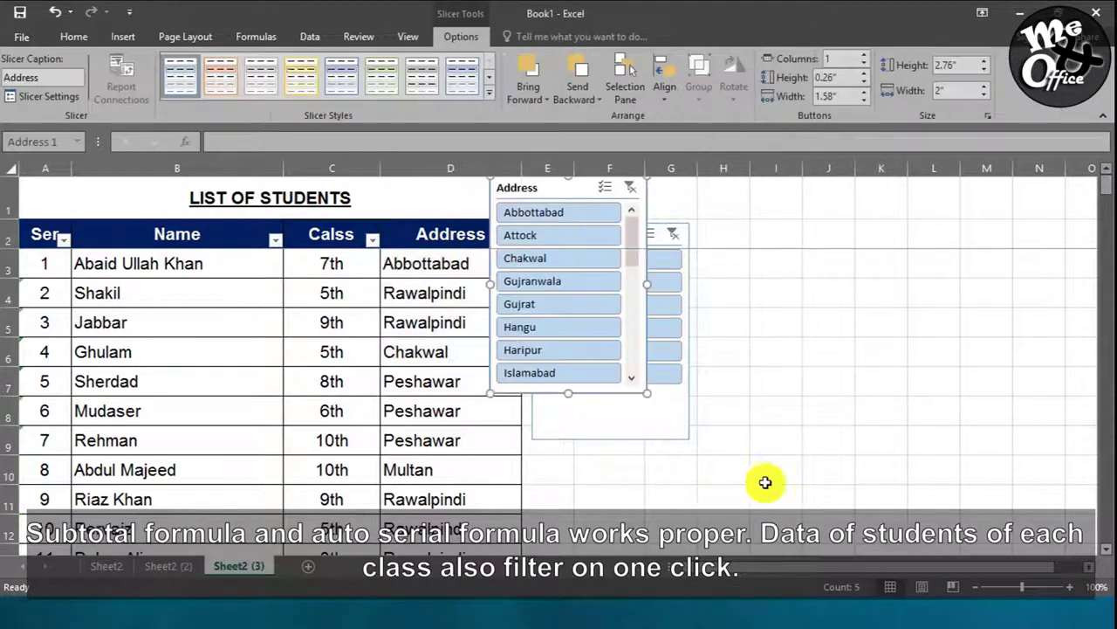
# Step: Place the Address slicer beside the Calss slicer and stretch it taller to list more towns
pyautogui.moveTo(530, 186); pyautogui.dragTo(550, 194)
pyautogui.moveTo(639, 220)
pyautogui.mouseDown()
pyautogui.moveTo(740, 254)
pyautogui.moveTo(740, 234)
pyautogui.mouseUp()
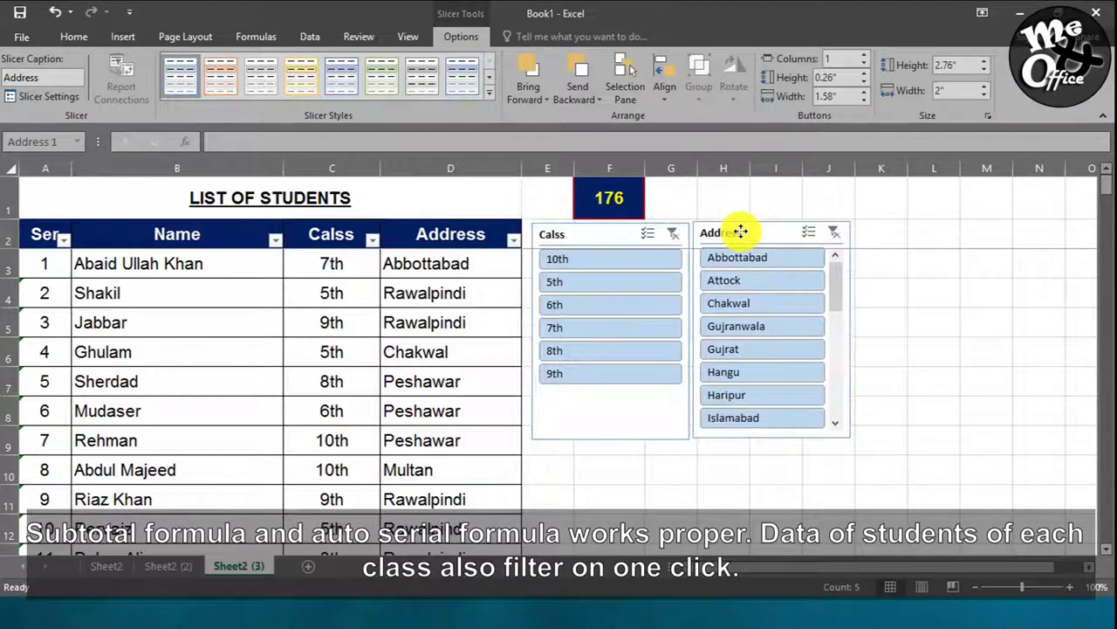
pyautogui.moveTo(739, 234); pyautogui.dragTo(741, 232)
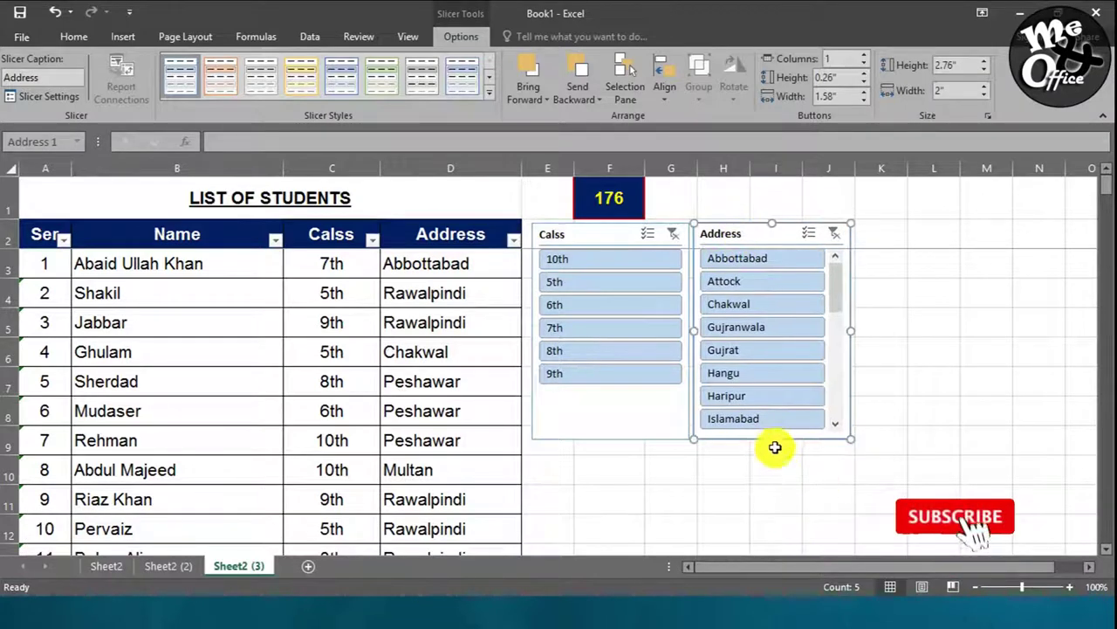
pyautogui.moveTo(772, 439); pyautogui.dragTo(784, 547)
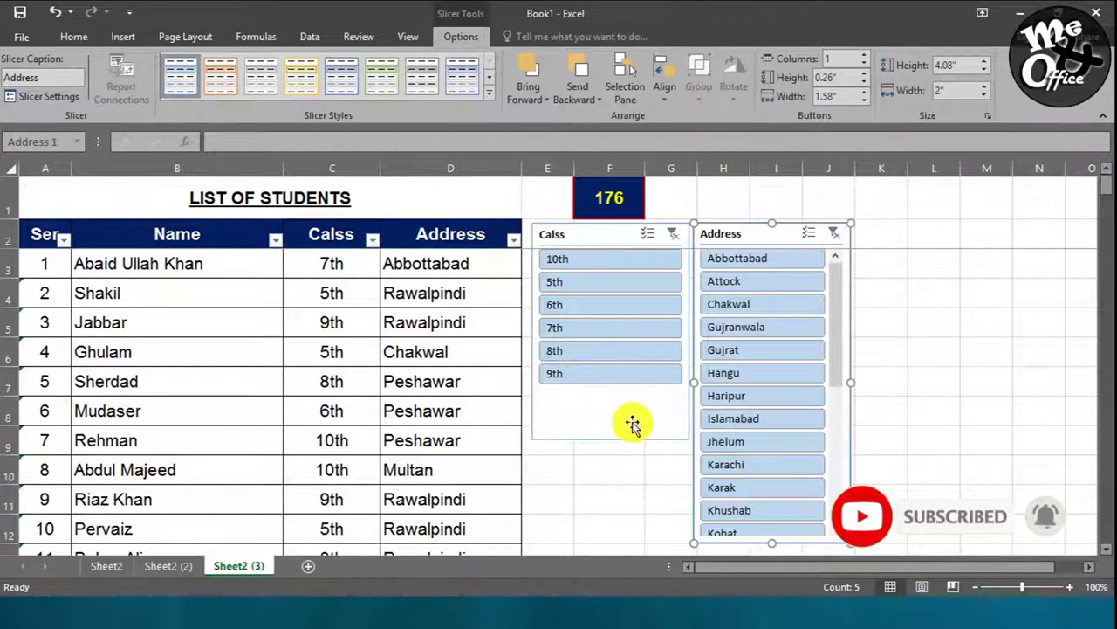
# Step: Arrange the Calss slicer's six classes in 3 columns and shorten it to 1.27" tall
pyautogui.click(605, 418)
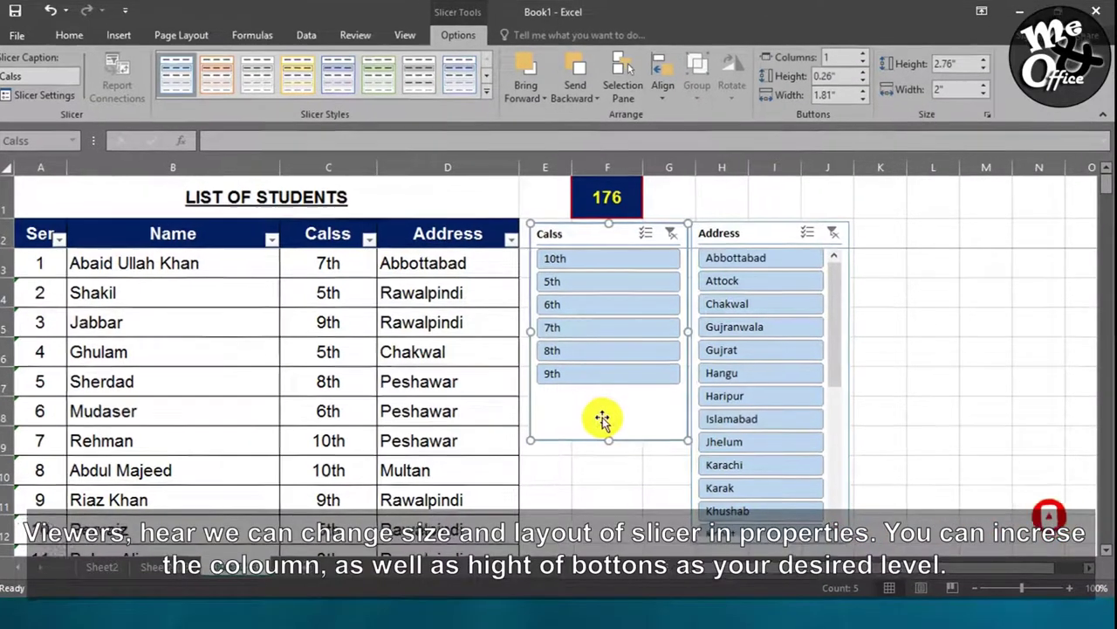
pyautogui.rightClick(605, 416)
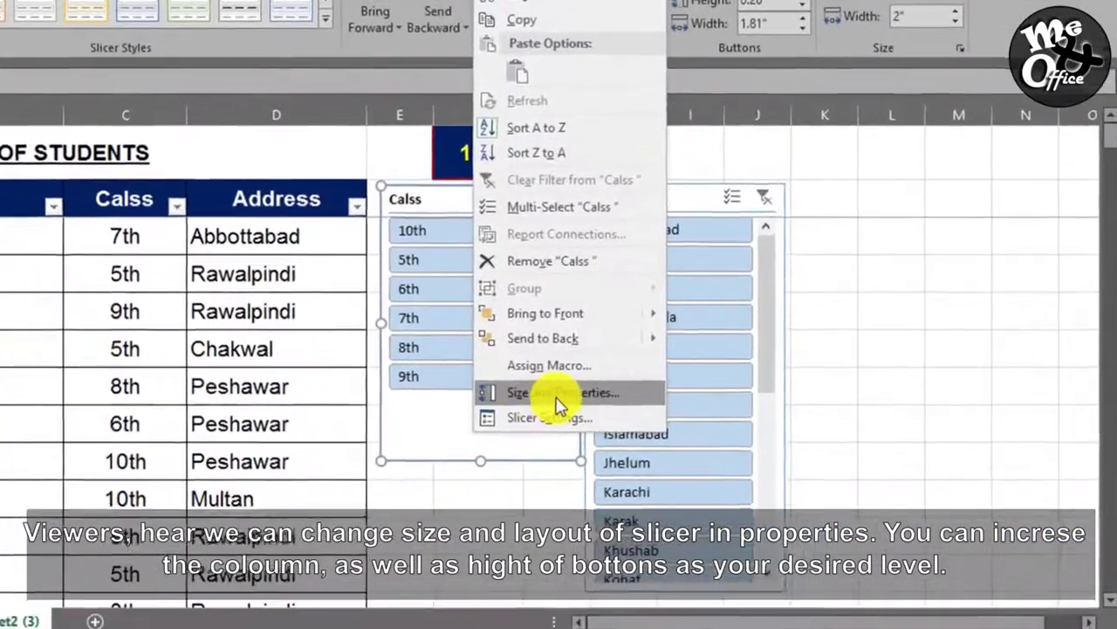
pyautogui.click(578, 399)
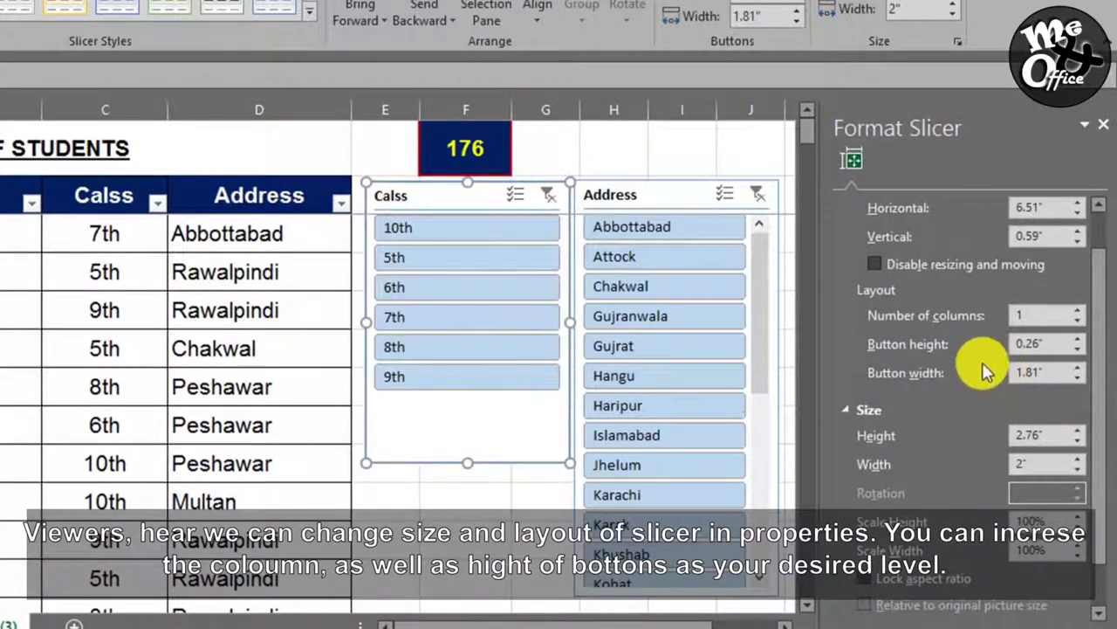
pyautogui.scroll(1, 960, 292)
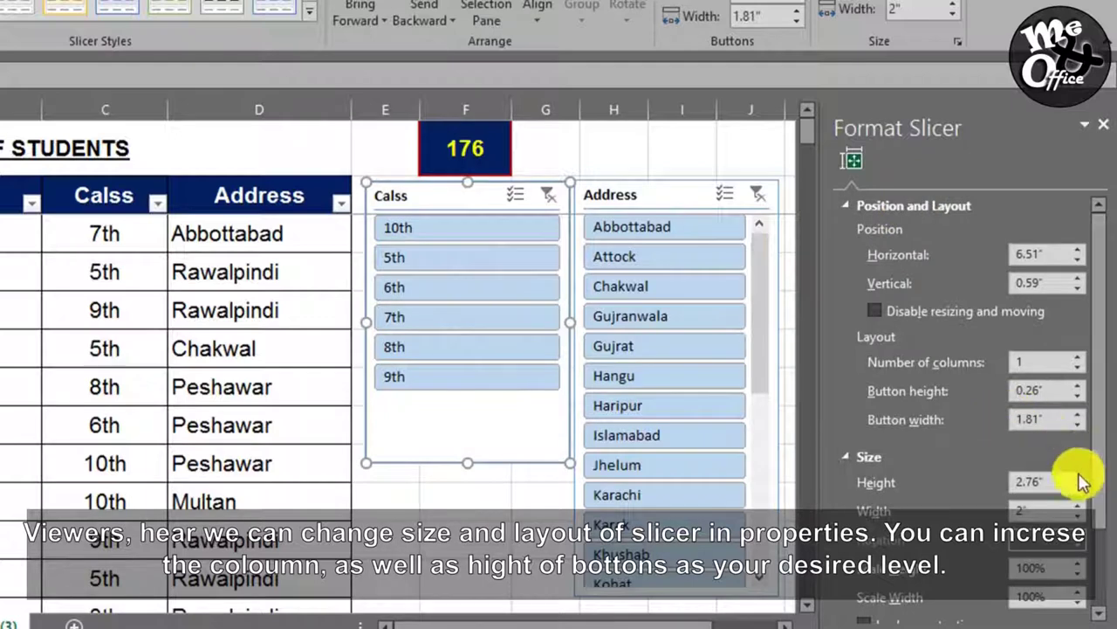
pyautogui.click(1078, 357)
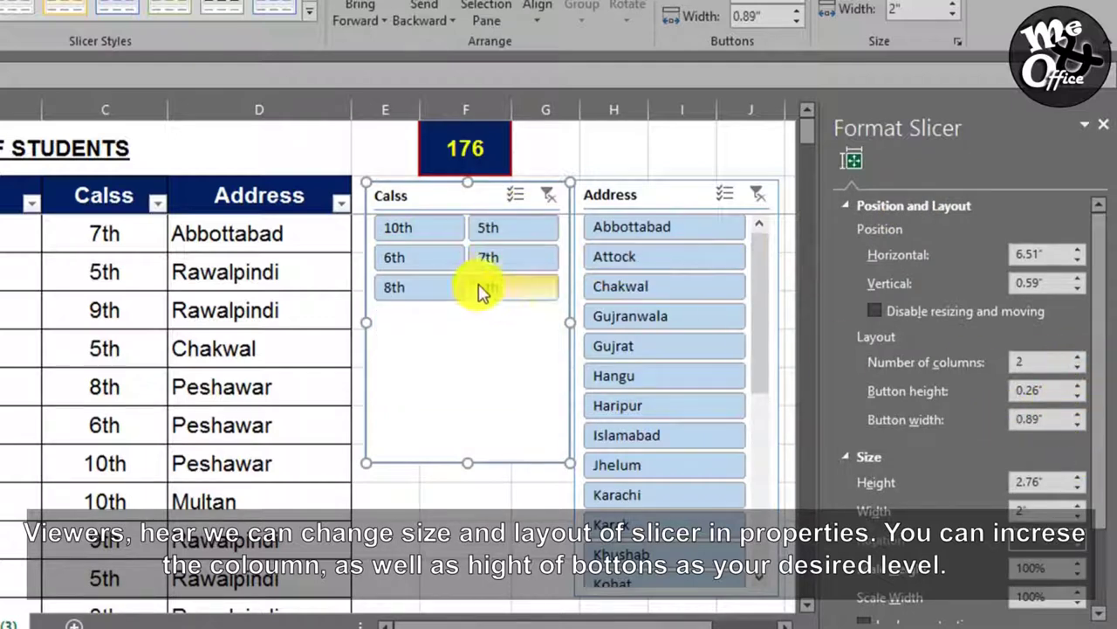
pyautogui.moveTo(467, 376); pyautogui.dragTo(470, 310)
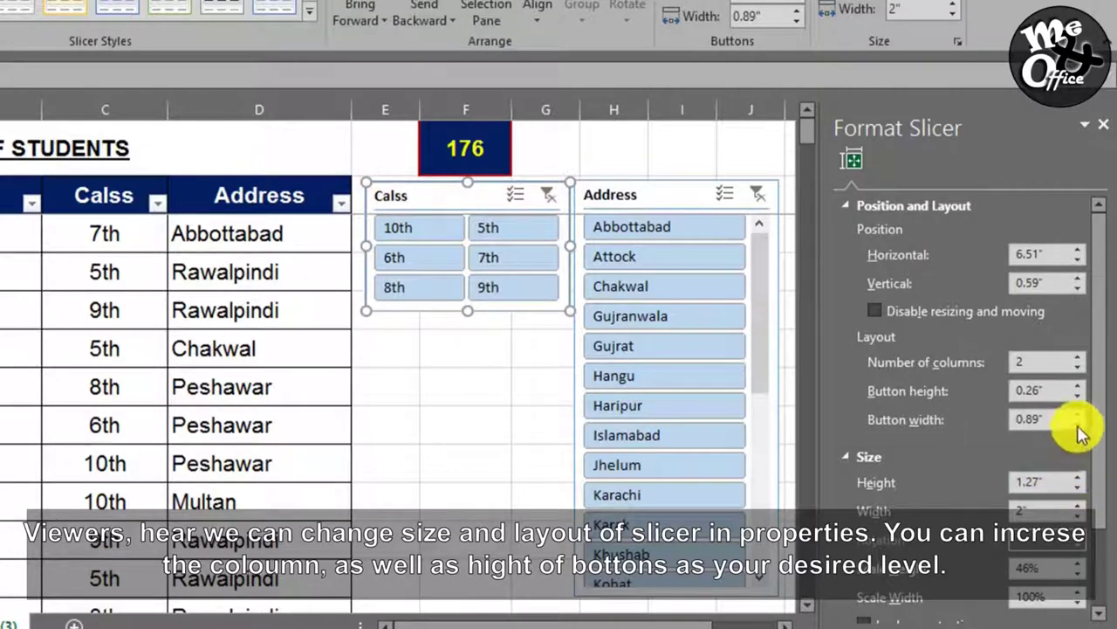
pyautogui.click(1077, 356)
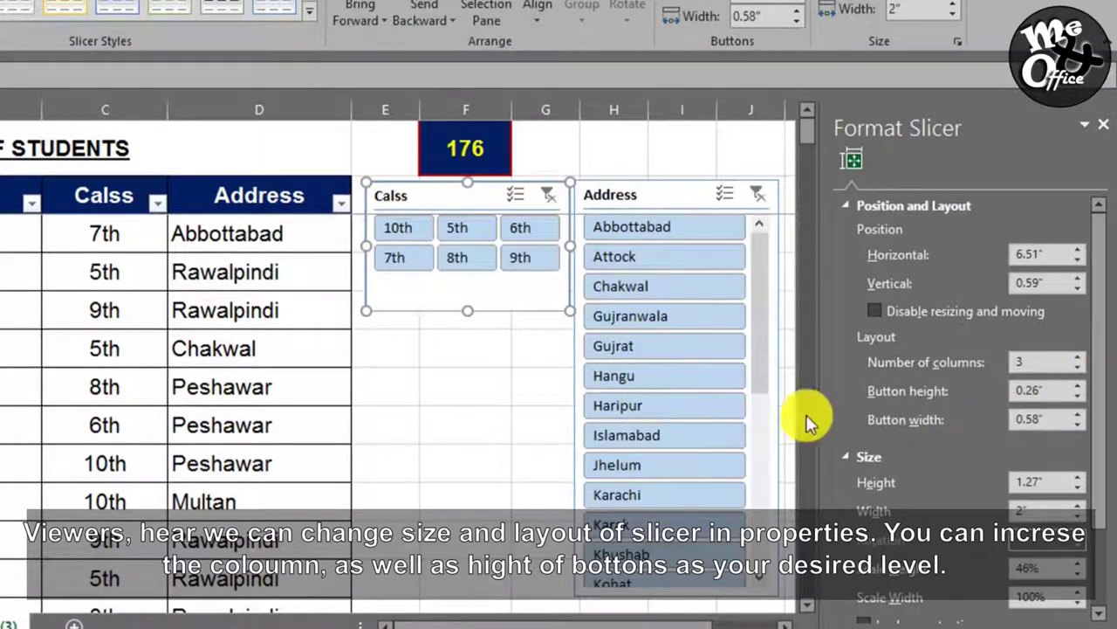
# Step: Give the Address slicer 0.2" button height and 2 columns
pyautogui.click(661, 198)
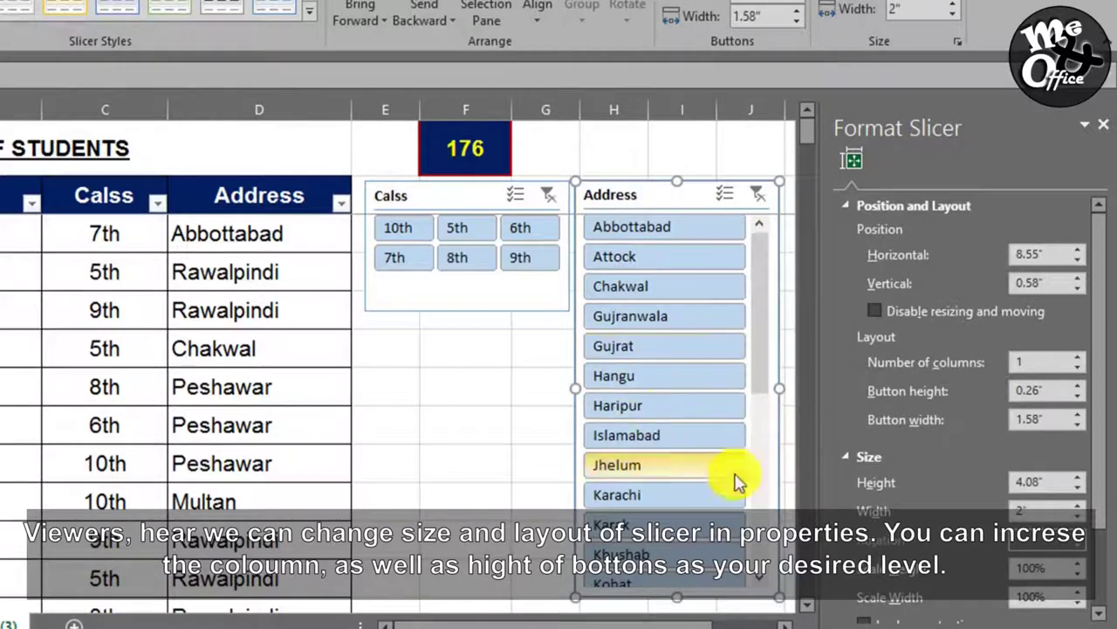
pyautogui.click(1078, 487)
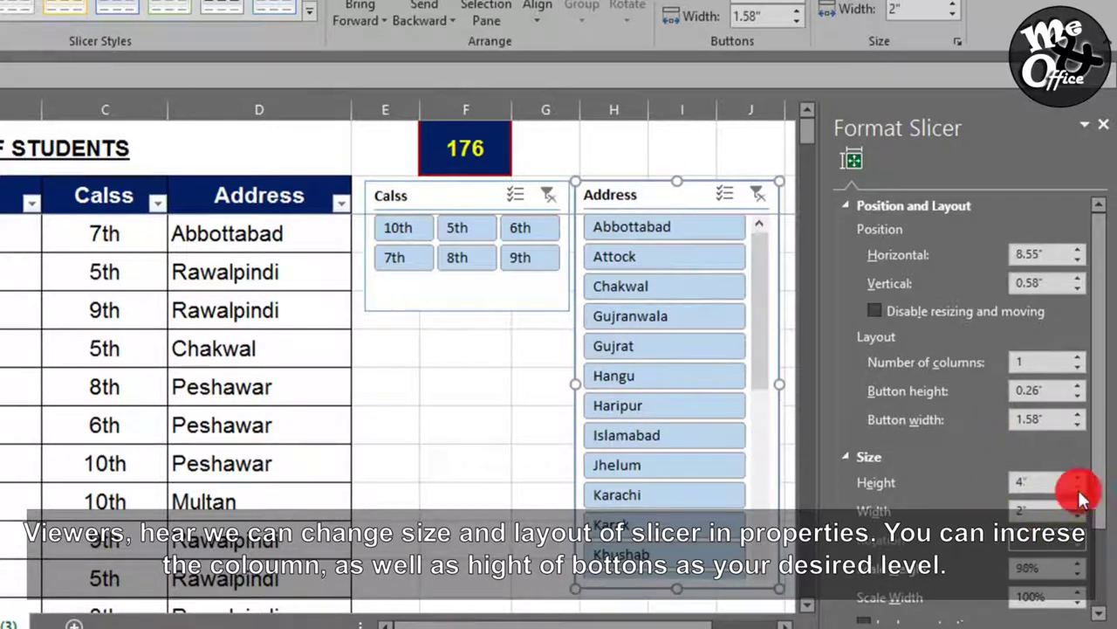
pyautogui.click(1080, 397)
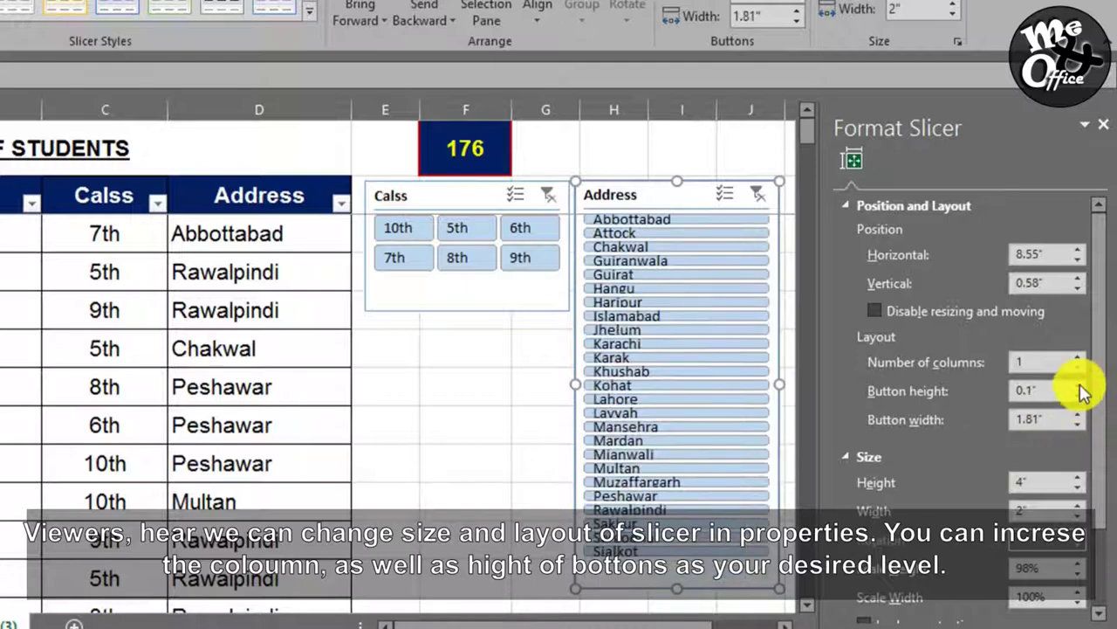
pyautogui.click(1080, 385)
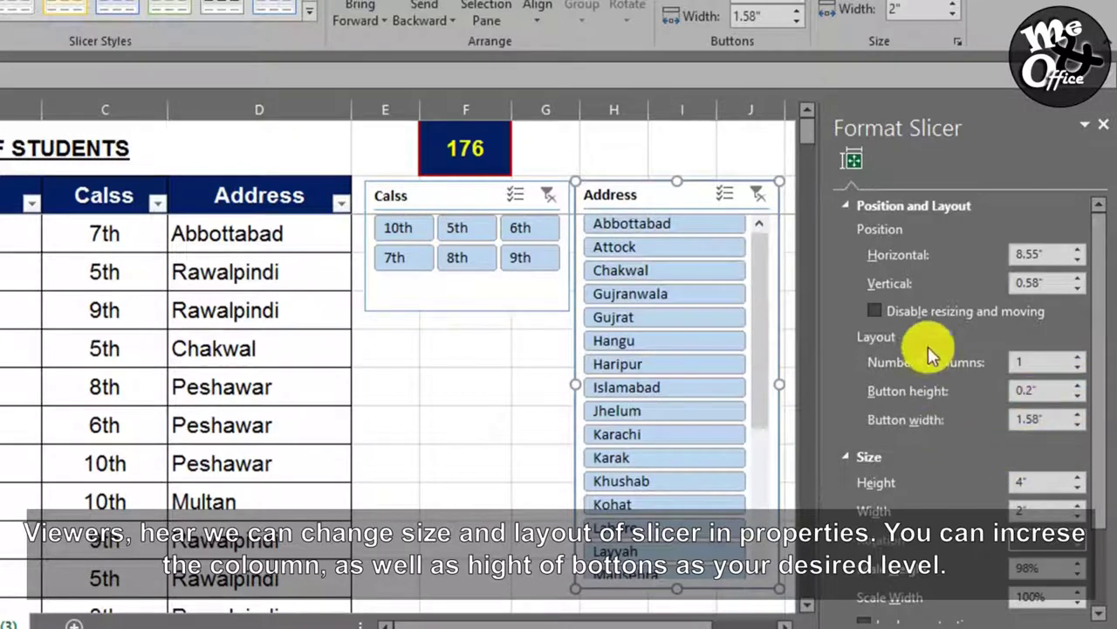
pyautogui.click(1080, 358)
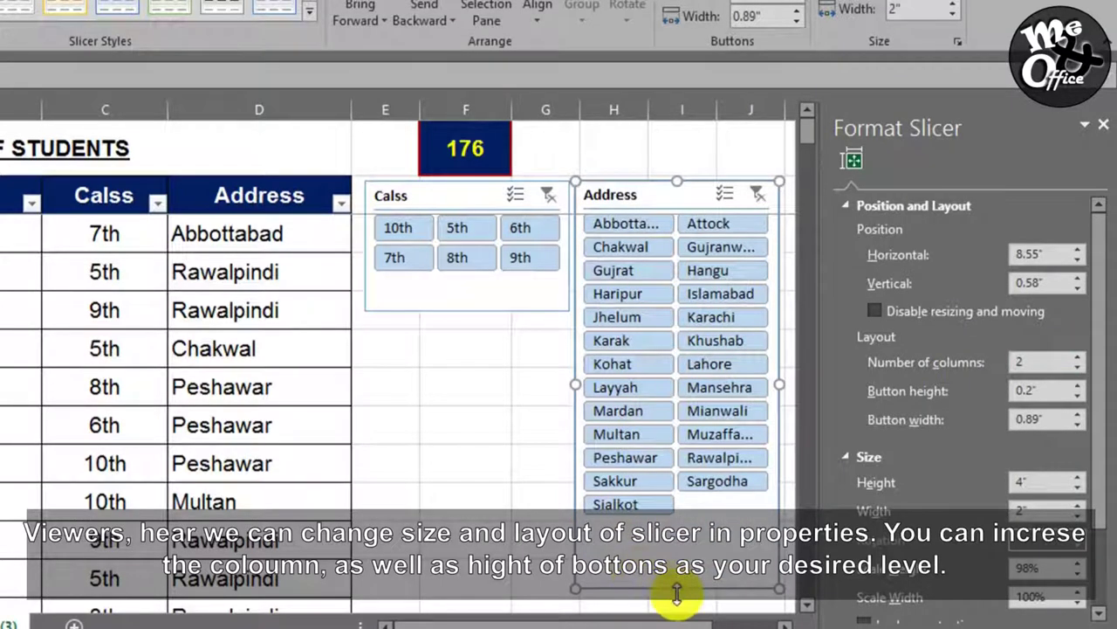
# Step: Shorten the Address slicer to 3.44" and filter the list to class 10th (47)
pyautogui.moveTo(676, 587); pyautogui.dragTo(679, 532)
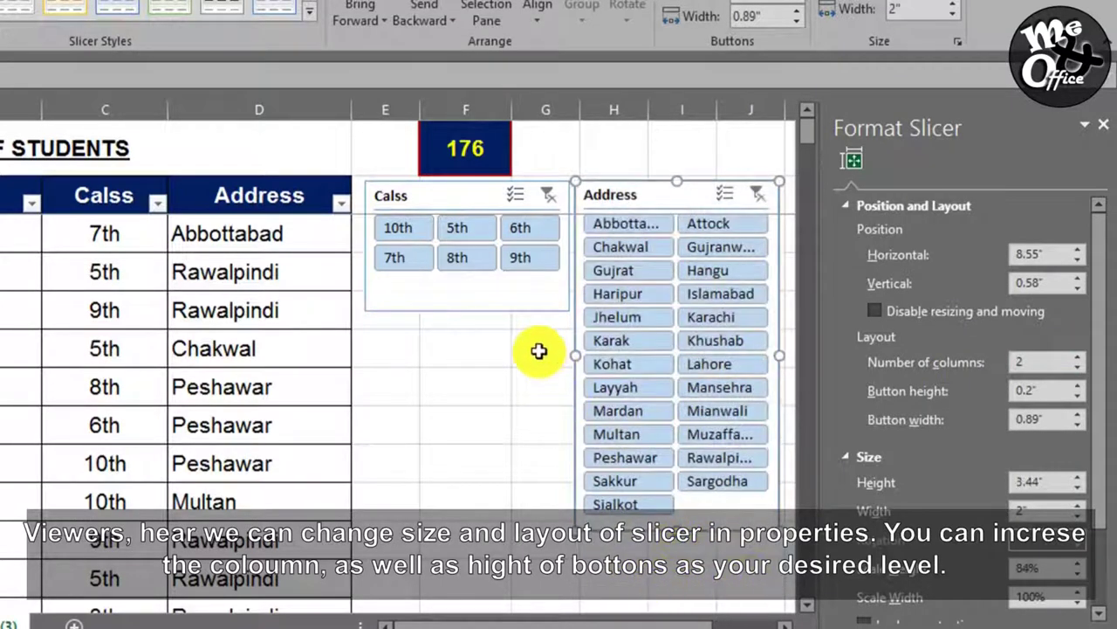
pyautogui.click(399, 228)
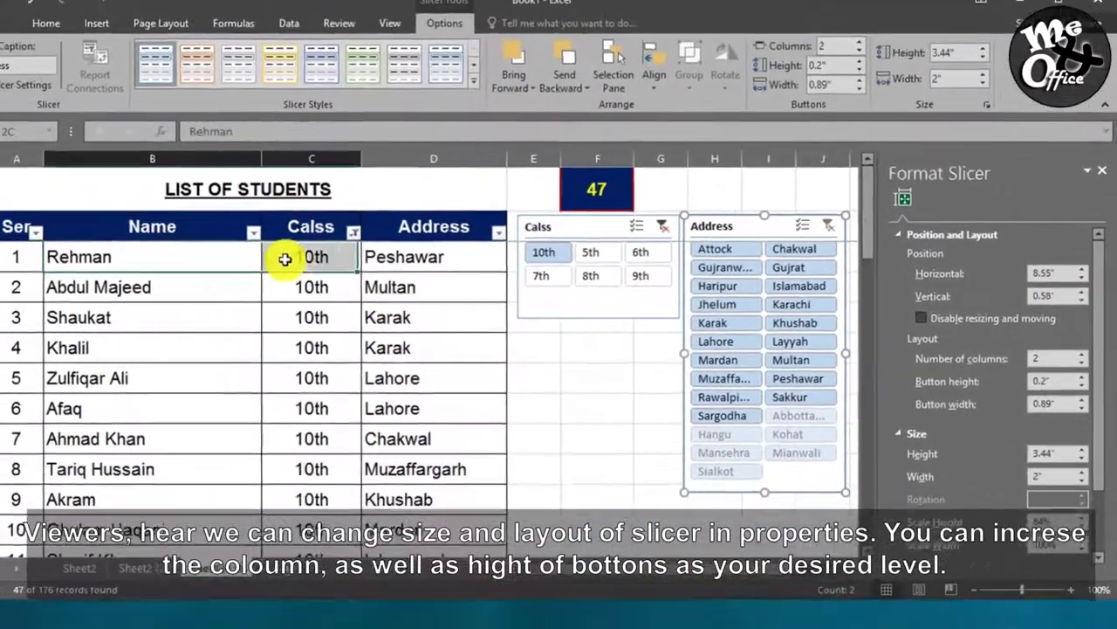
pyautogui.moveTo(280, 259); pyautogui.dragTo(353, 456)
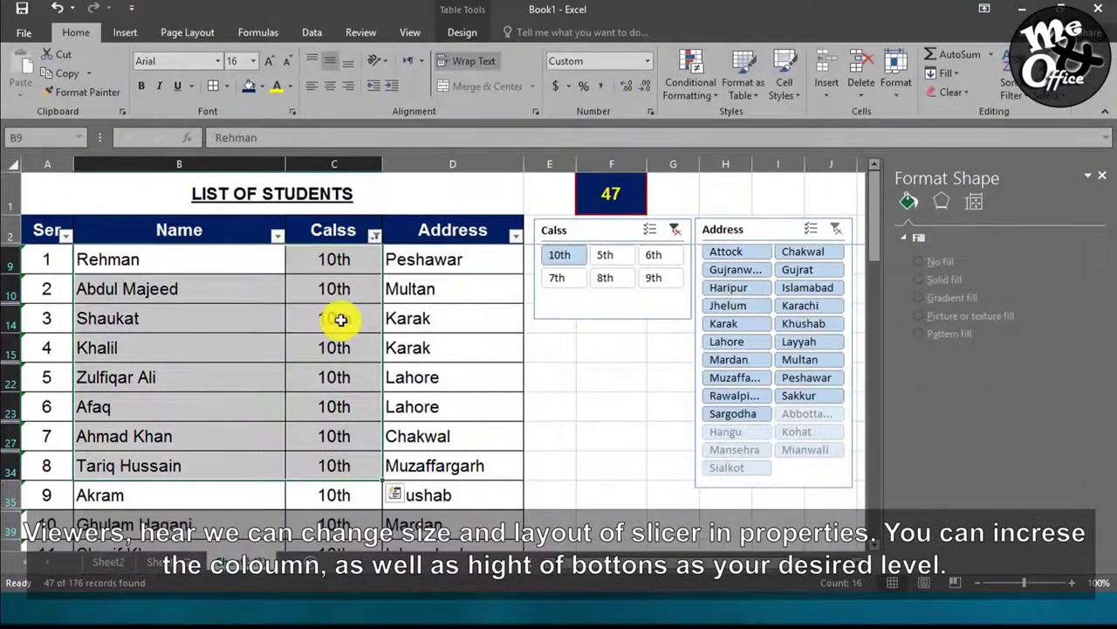
# Step: Filter by Attock, then Islamabad, add class 6th, and clear the Address filter for a count of 61
pyautogui.click(726, 251)
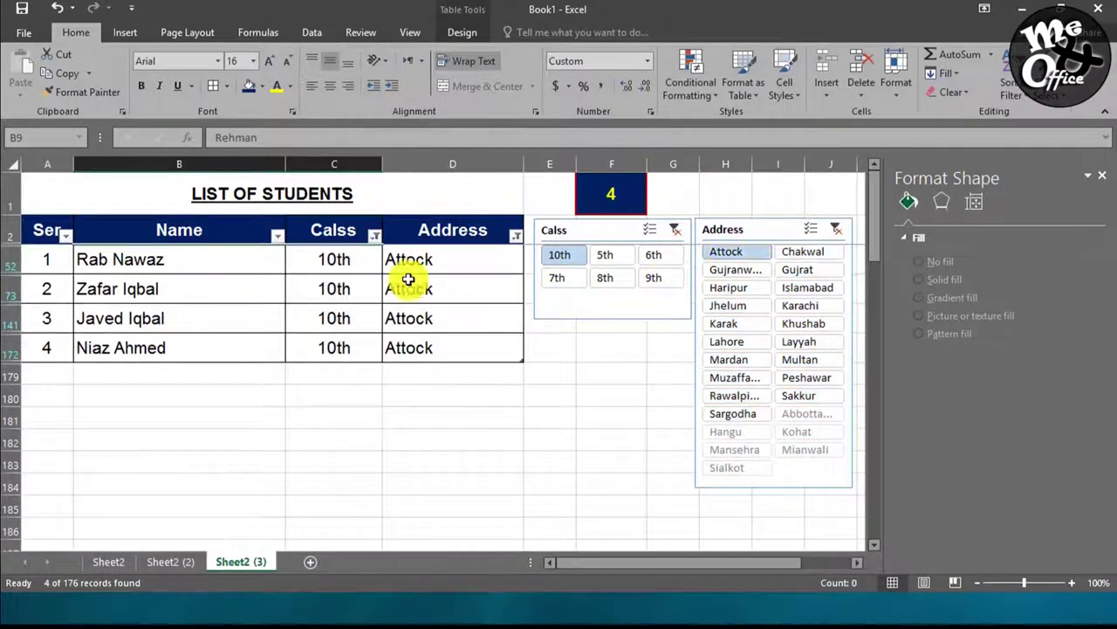
pyautogui.moveTo(367, 260); pyautogui.dragTo(463, 348)
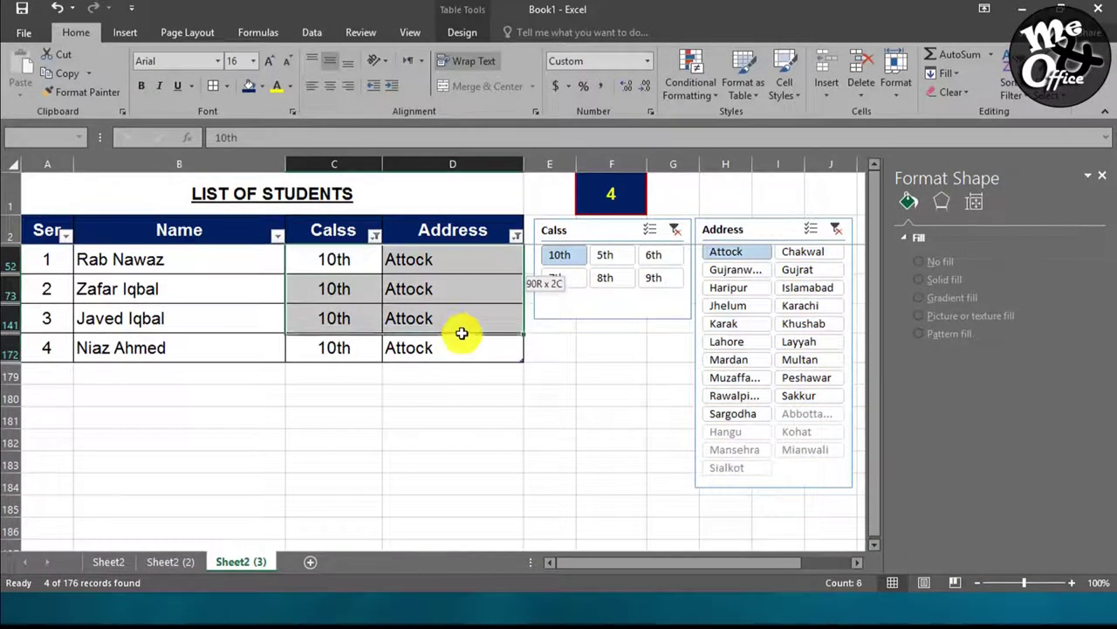
pyautogui.click(822, 291)
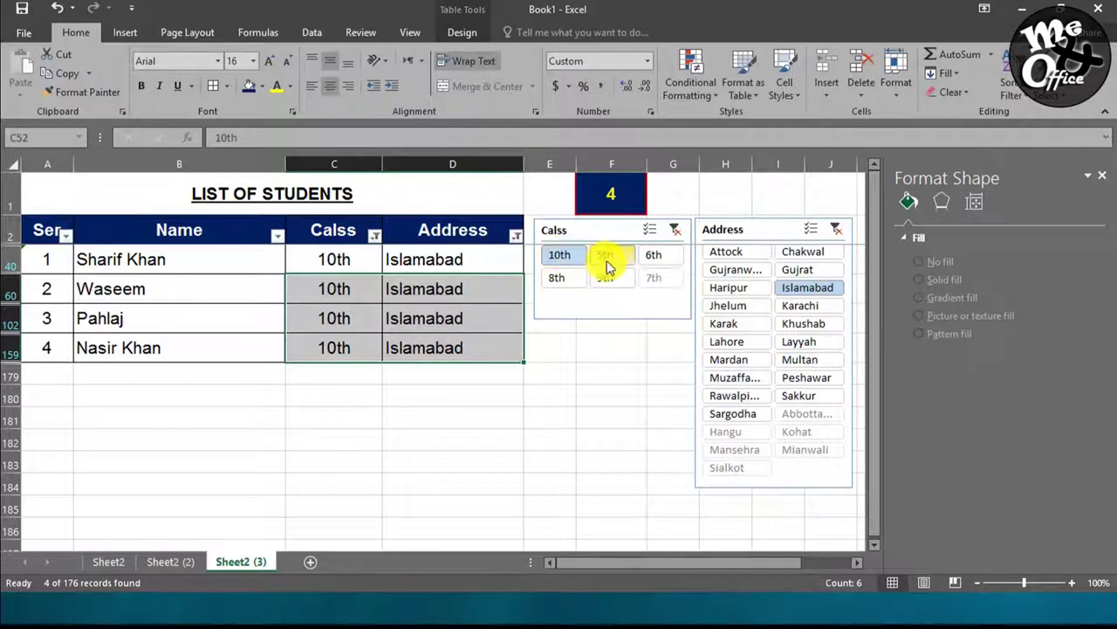
pyautogui.keyDown('ctrl'); pyautogui.click(657, 260); pyautogui.keyUp('ctrl')
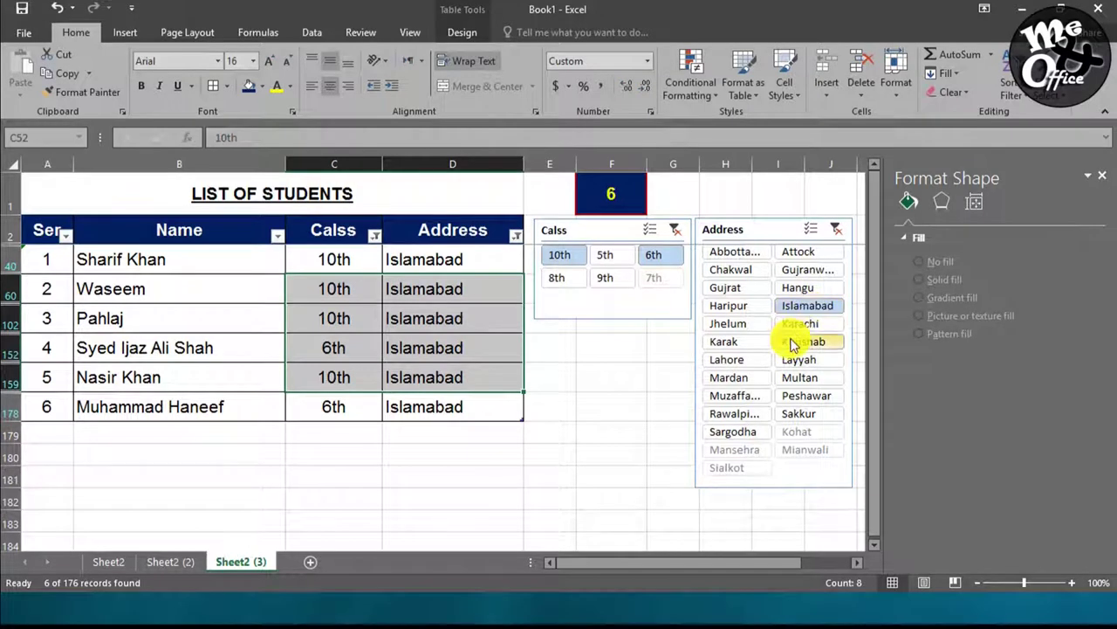
pyautogui.click(836, 230)
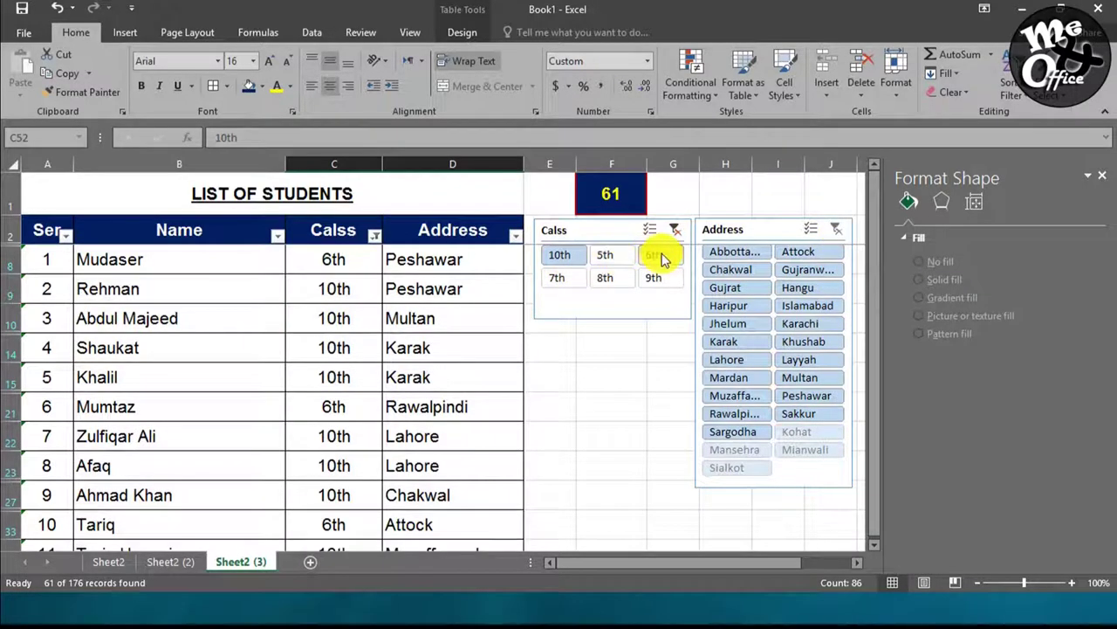
pyautogui.click(628, 202)
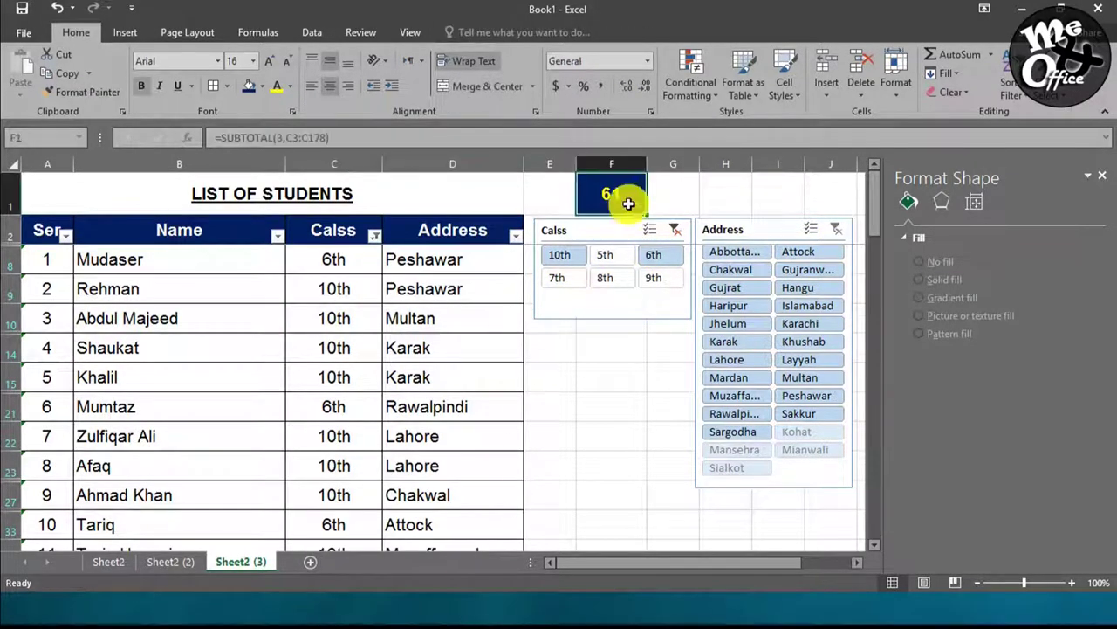
pyautogui.click(153, 394)
pyautogui.scroll(-3, 155, 410)
pyautogui.scroll(-4, 154, 416)
pyautogui.scroll(-6, 154, 416)
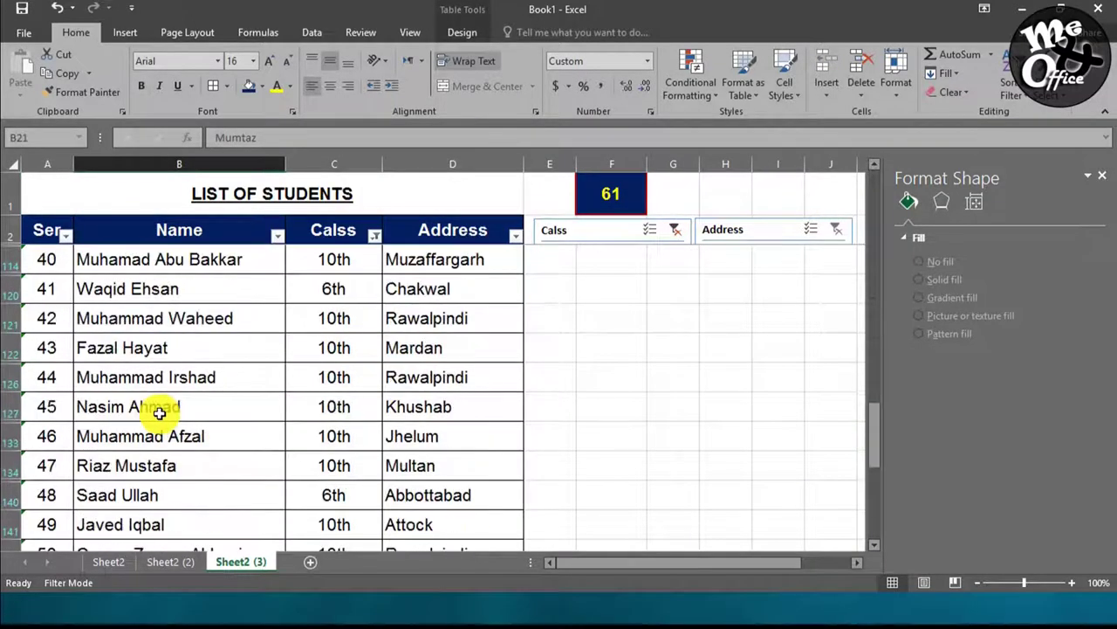
pyautogui.scroll(-6, 159, 416)
pyautogui.scroll(-2, 158, 417)
pyautogui.scroll(3, 159, 416)
pyautogui.click(48, 462)
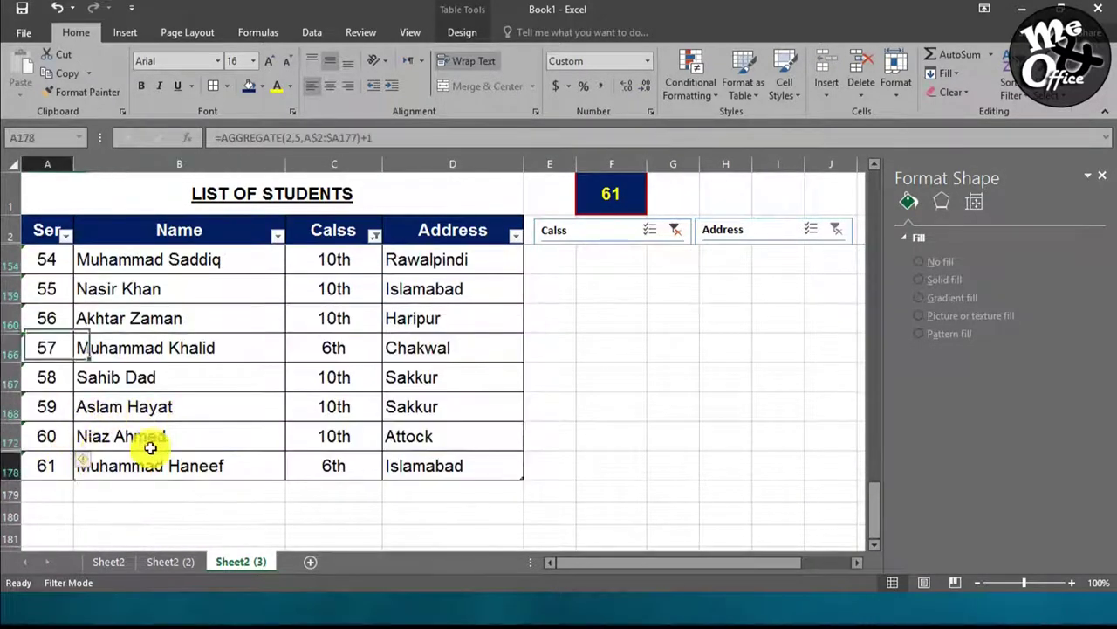
pyautogui.scroll(3, 308, 393)
pyautogui.scroll(10, 309, 394)
pyautogui.scroll(2, 312, 390)
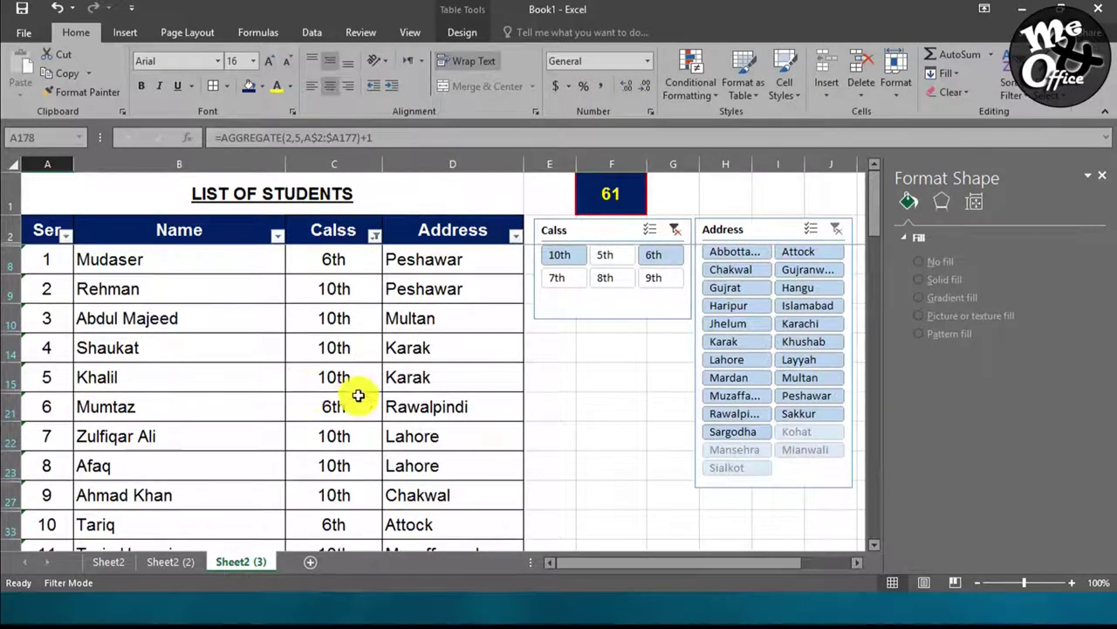
pyautogui.scroll(-1, 387, 441)
pyautogui.scroll(-2, 390, 442)
pyautogui.scroll(-2, 392, 441)
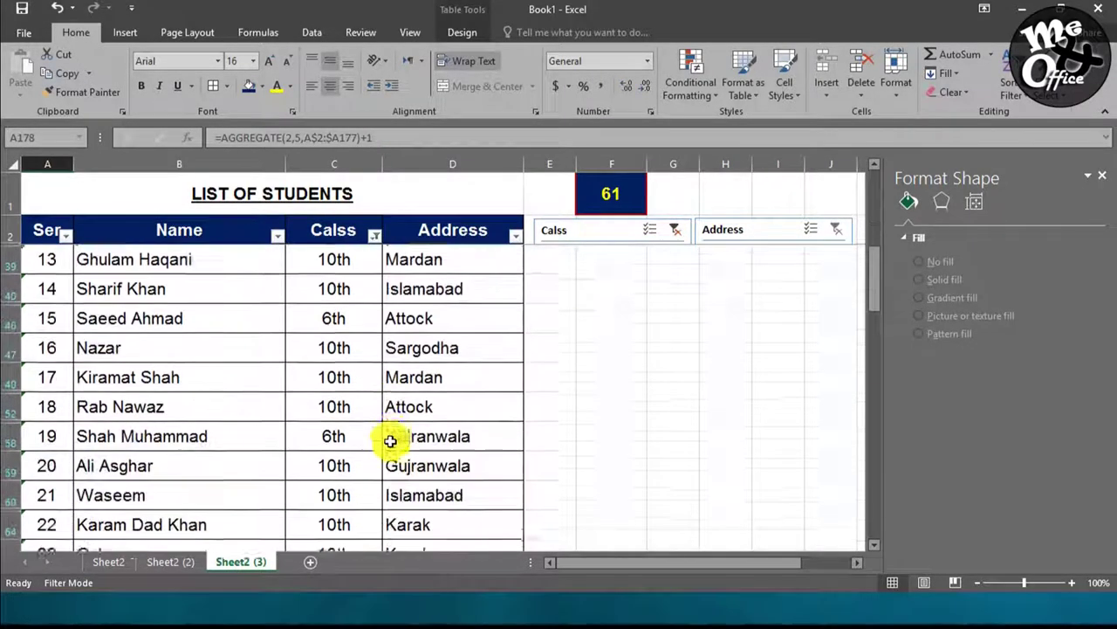
pyautogui.scroll(-2, 425, 439)
pyautogui.scroll(6, 424, 439)
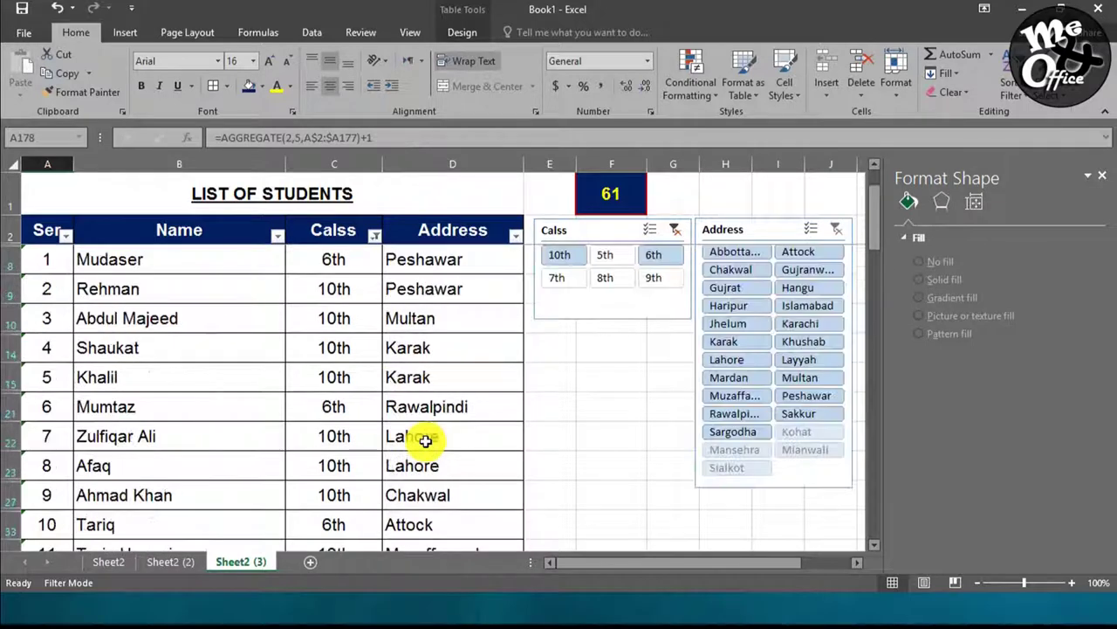
pyautogui.click(604, 314)
# Step: Stretch the Calss slicer to 3.45" tall to match the Address slicer
pyautogui.moveTo(613, 319); pyautogui.dragTo(616, 489)
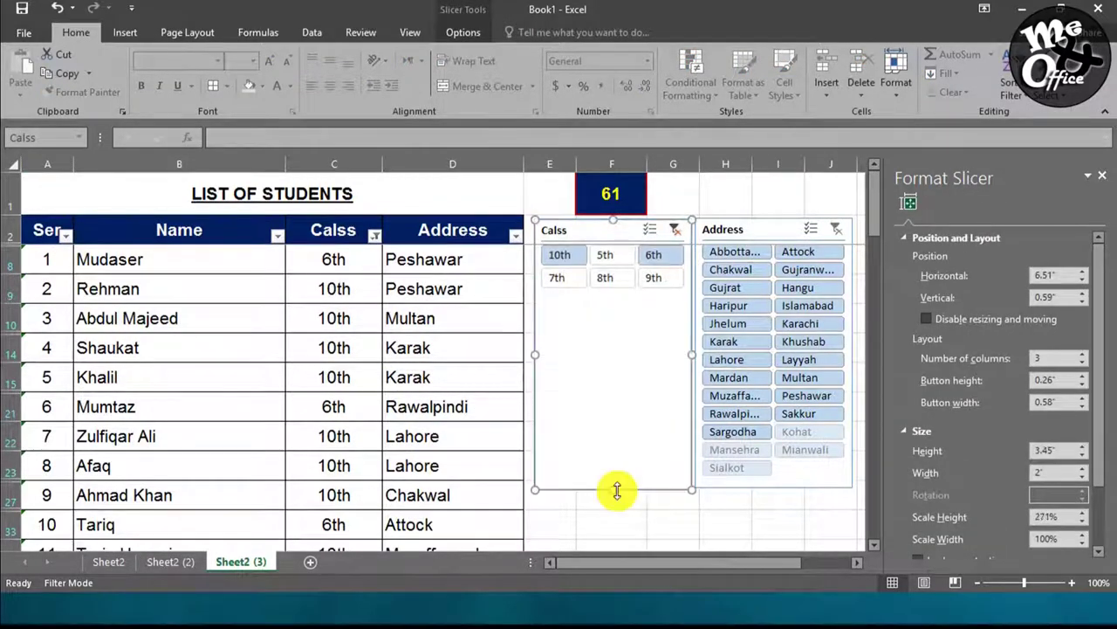